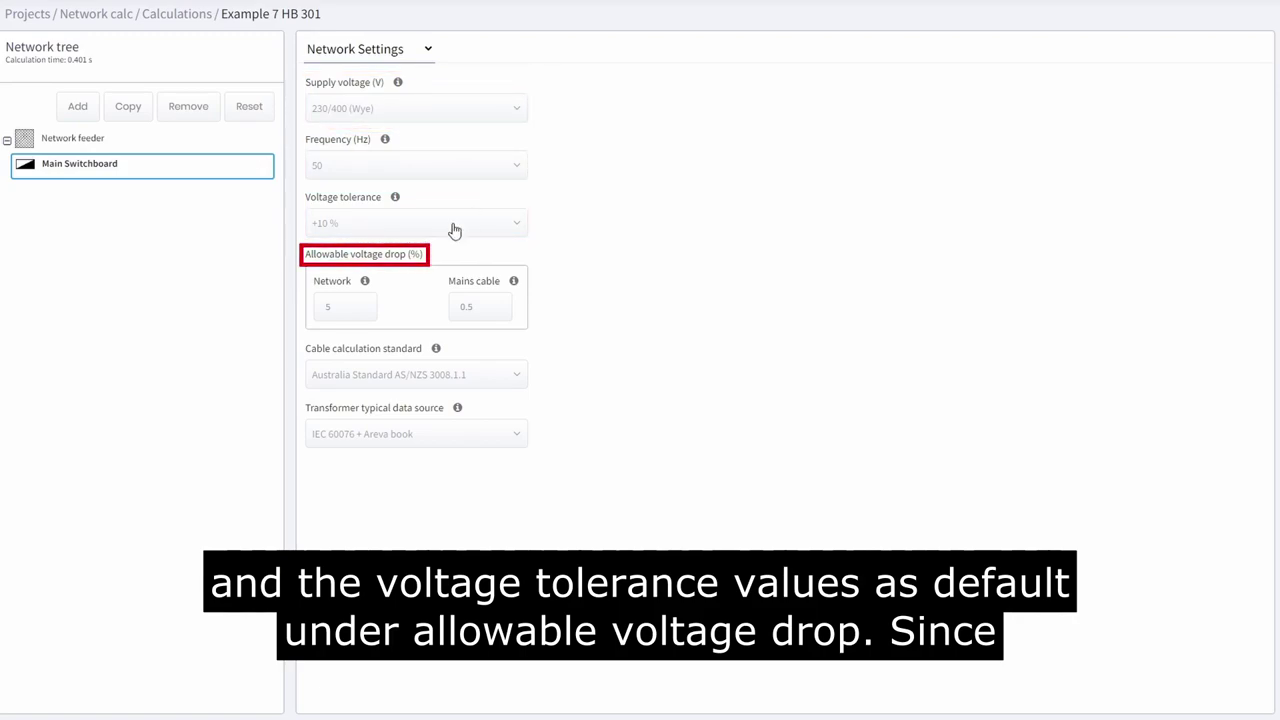
- Set the allowable voltage drop to 7% for the network and 0.05% for the mains cable, keeping cable standard Australia Standard AS/NZS 3008.1.1
{"action": "double_click", "coordinate": [330, 306]}
{"action": "type", "text": "7"}
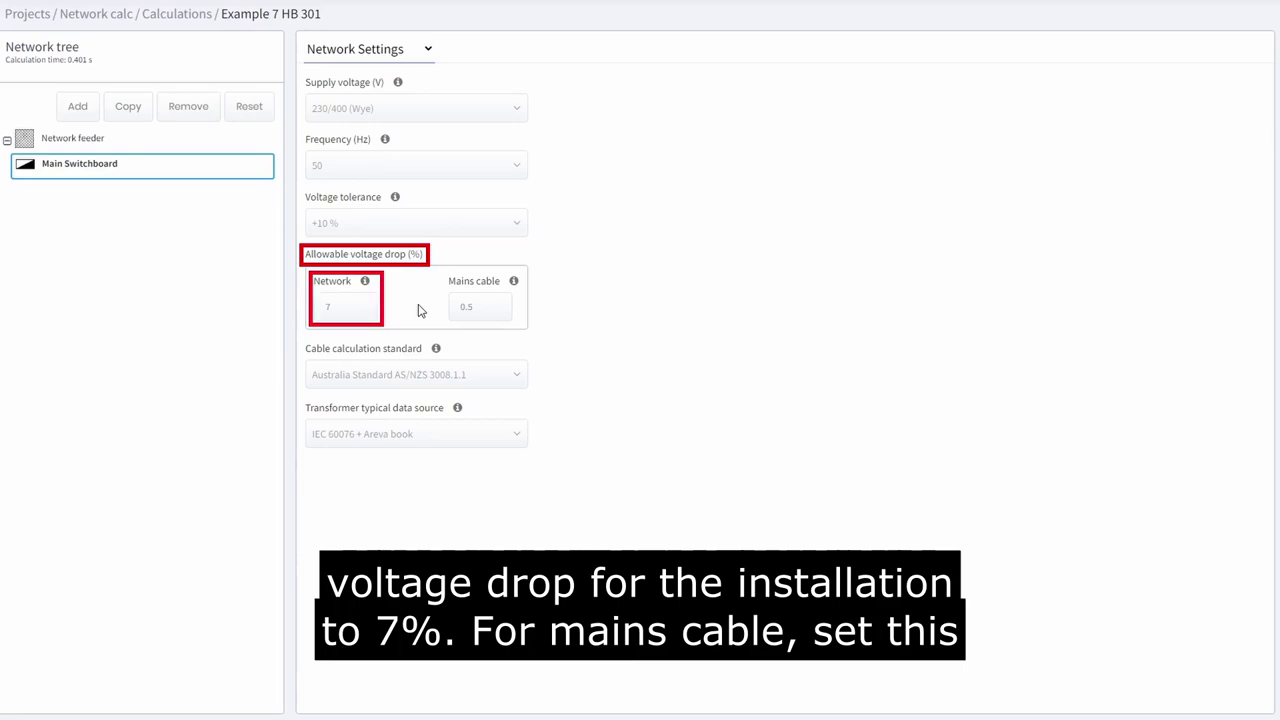
{"action": "left_click", "coordinate": [480, 311]}
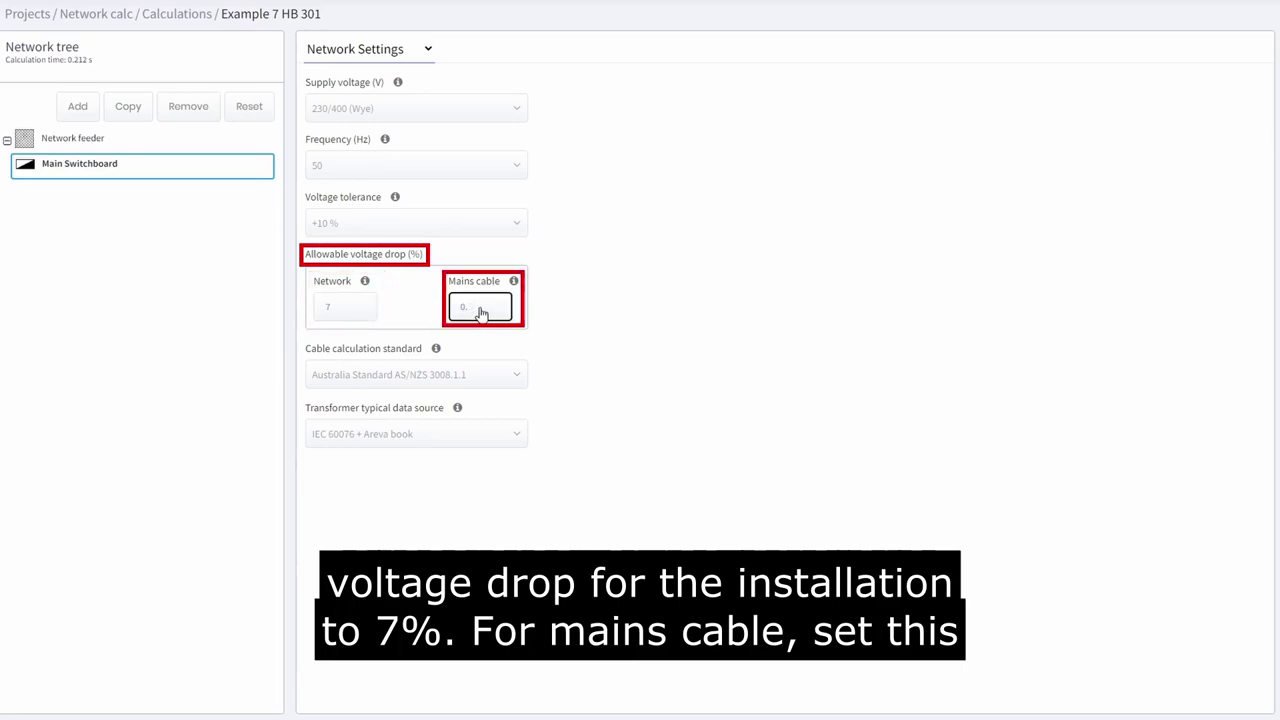
{"action": "type", "text": "05"}
{"action": "left_click", "coordinate": [416, 309]}
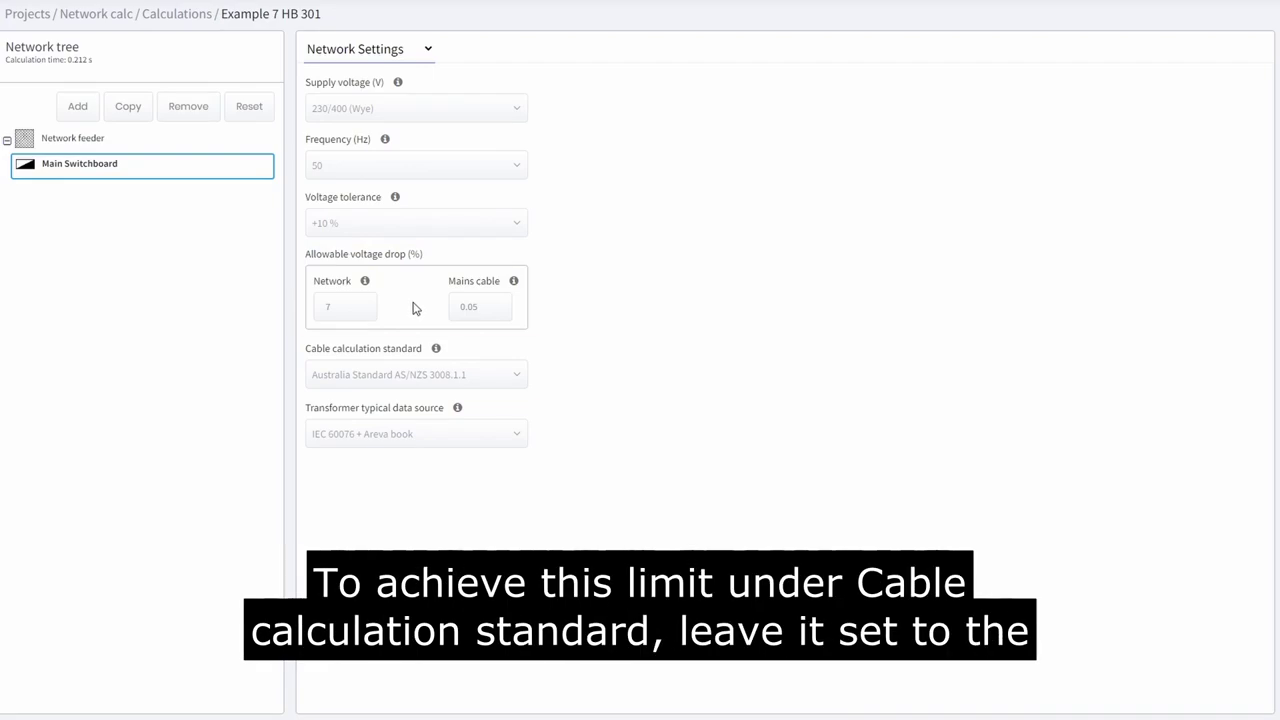
{"action": "left_click", "coordinate": [516, 373]}
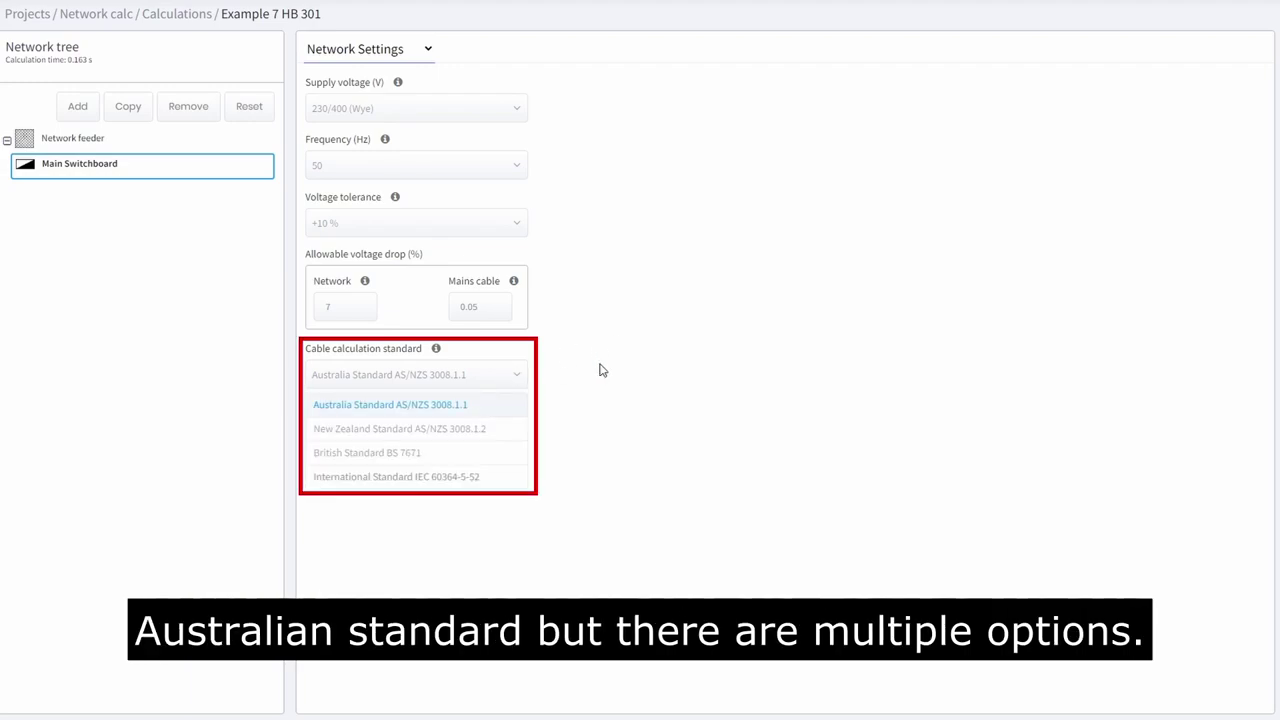
{"action": "left_click", "coordinate": [492, 404]}
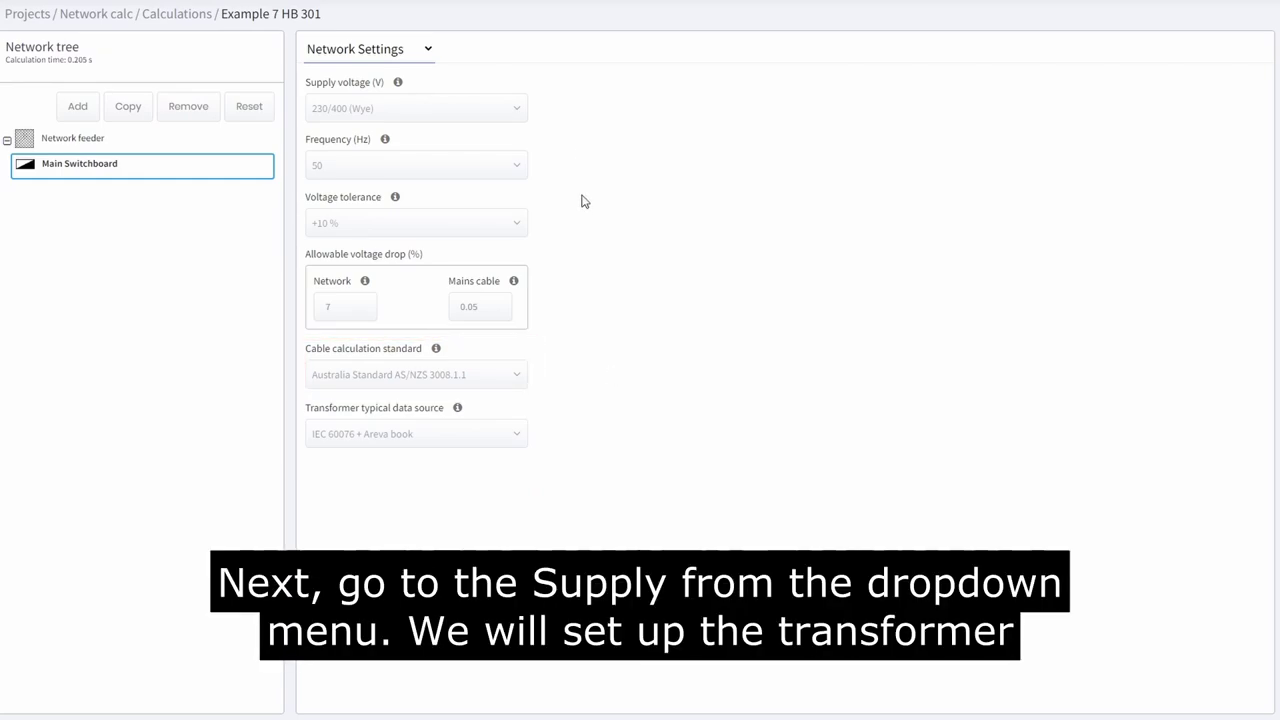
- Change the supply type to Transformer and set its primary fault level to 14.4 kA
{"action": "left_click", "coordinate": [405, 52]}
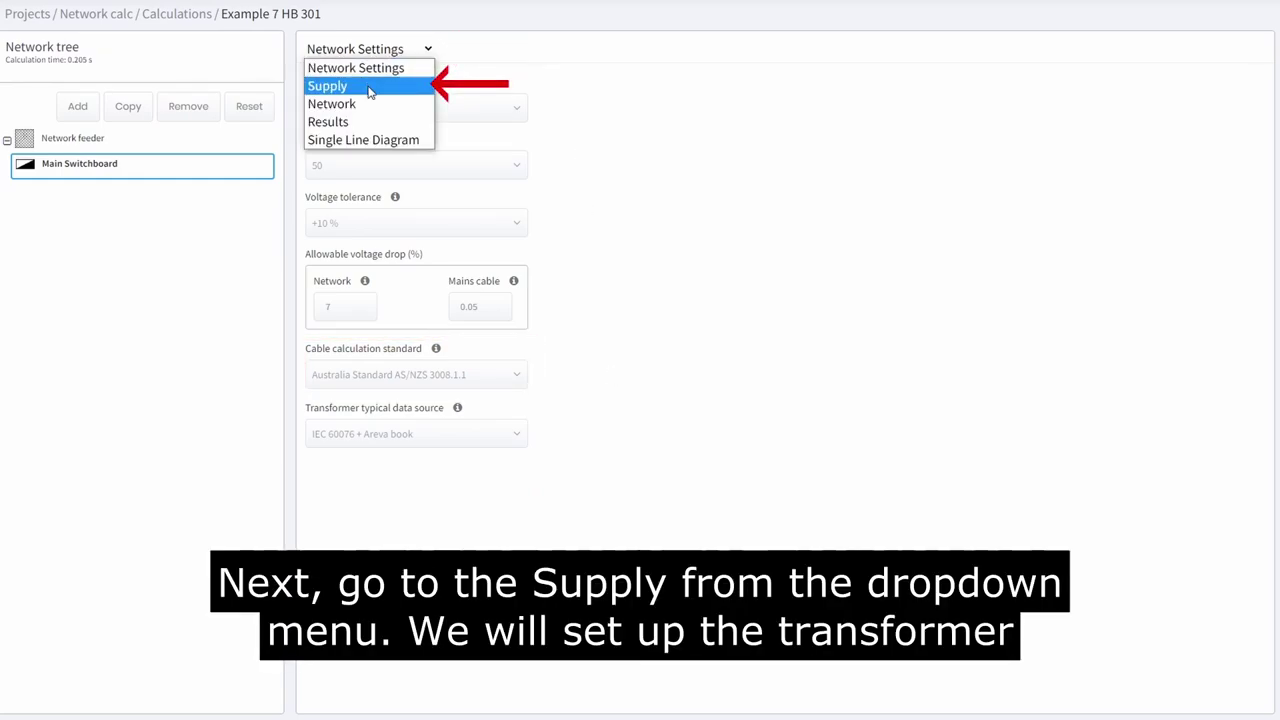
{"action": "left_click", "coordinate": [368, 87]}
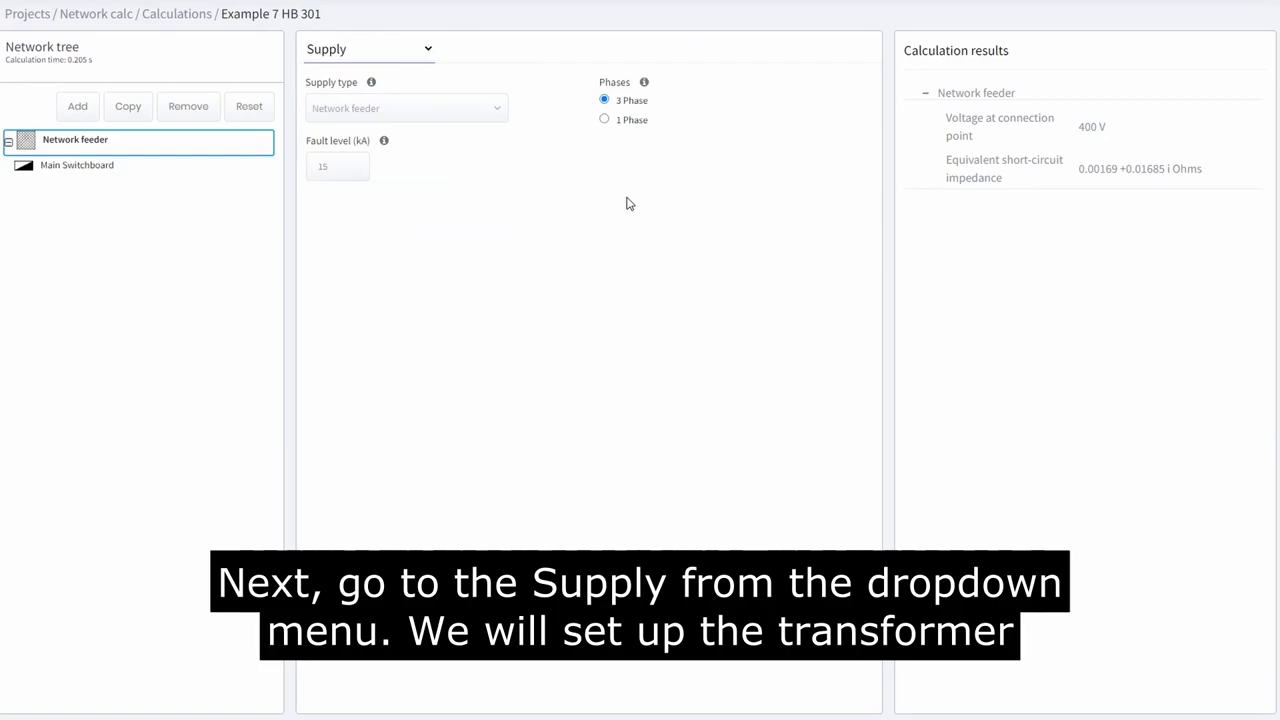
{"action": "left_click", "coordinate": [433, 110]}
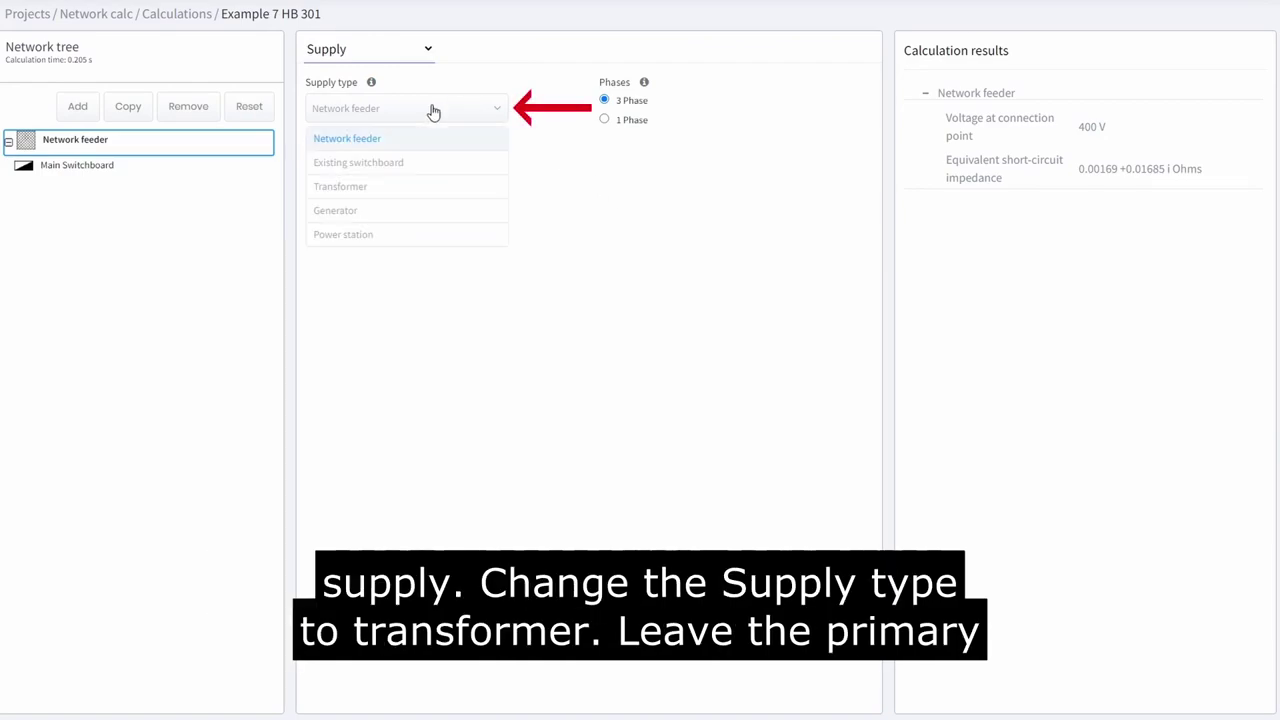
{"action": "left_click", "coordinate": [385, 188]}
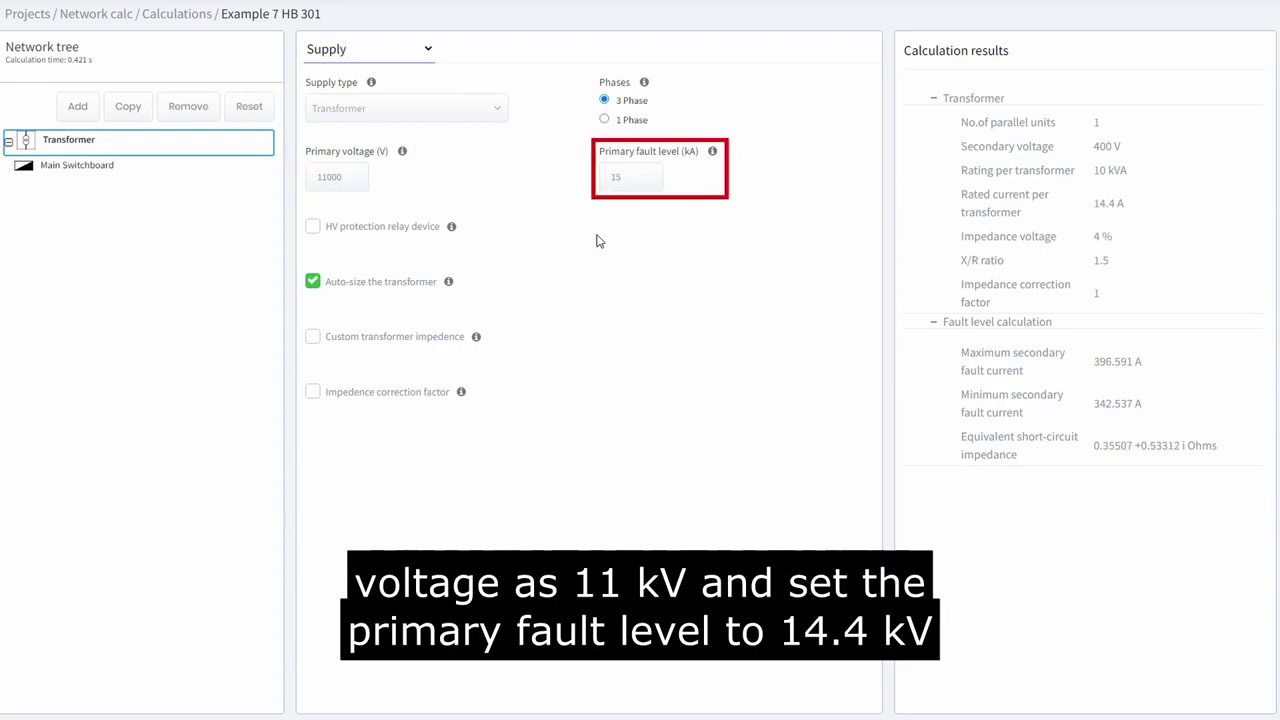
{"action": "left_click", "coordinate": [605, 176]}
{"action": "double_click", "coordinate": [605, 176]}
{"action": "type", "text": "14.4"}
{"action": "left_click", "coordinate": [606, 250]}
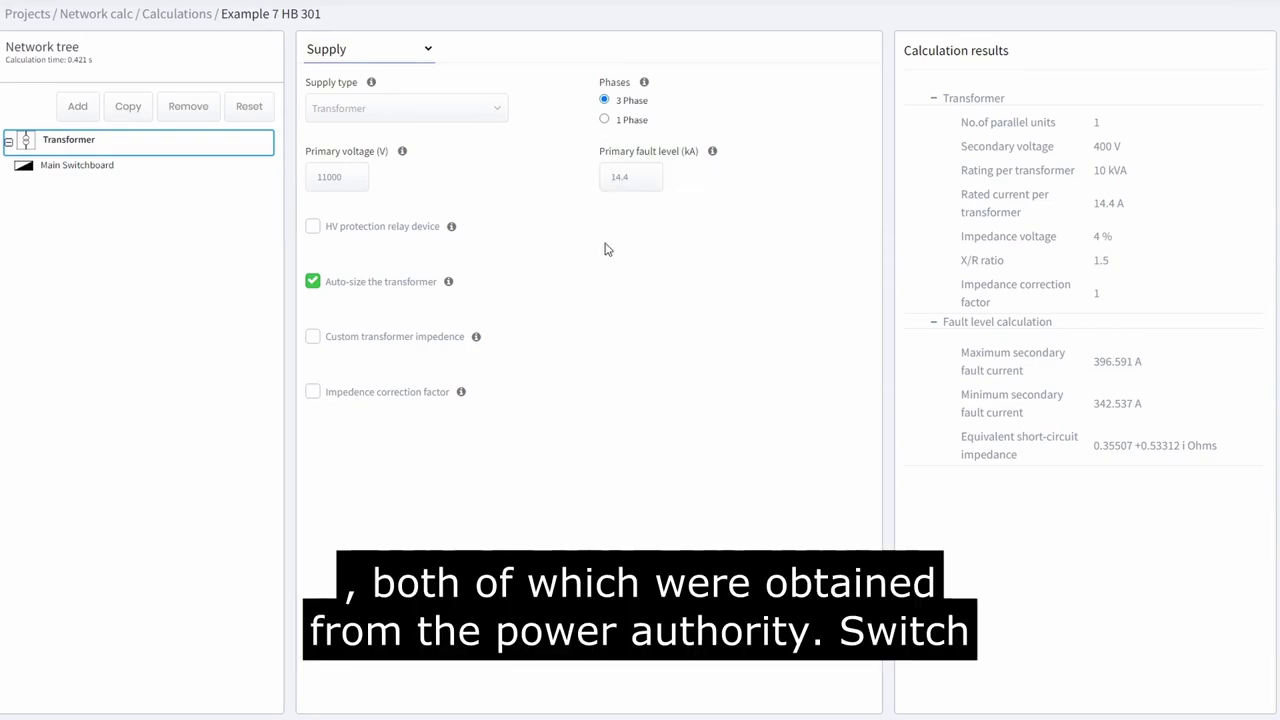
- Turn off automatic transformer sizing and set a custom rating of 500 kVA
{"action": "left_click", "coordinate": [312, 284]}
{"action": "double_click", "coordinate": [612, 335]}
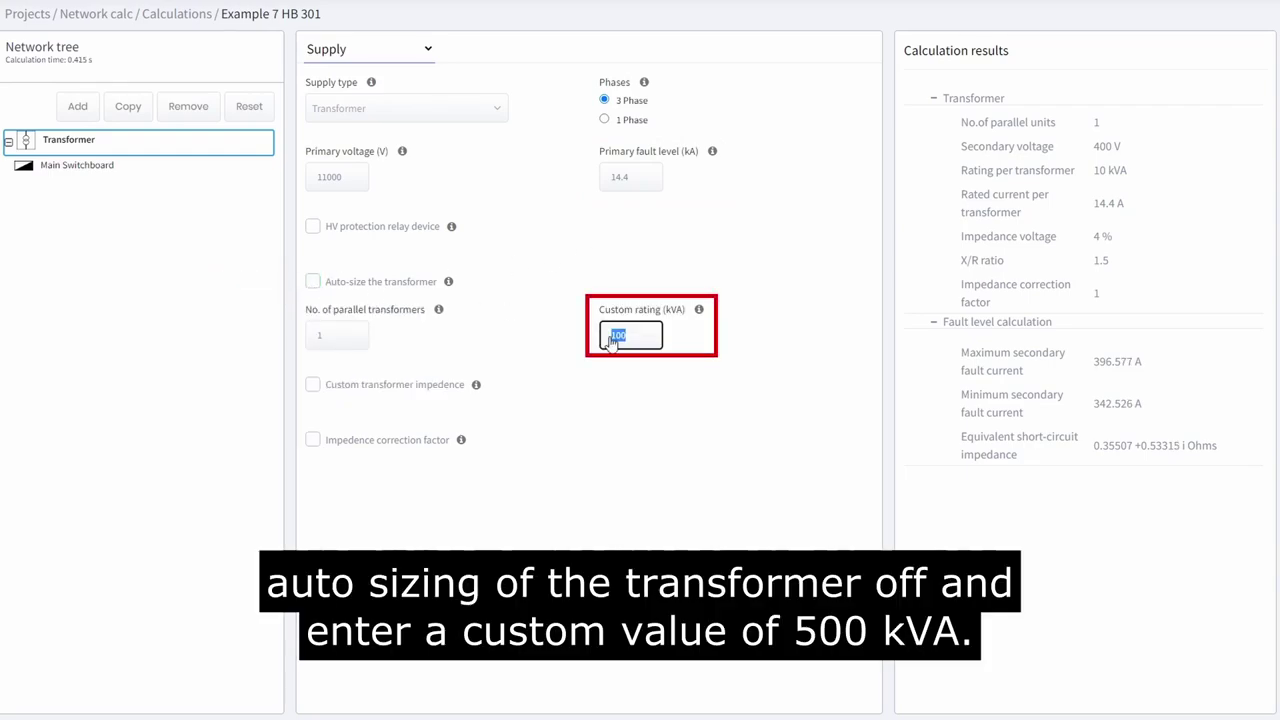
{"action": "type", "text": "500"}
{"action": "key", "text": "Return"}
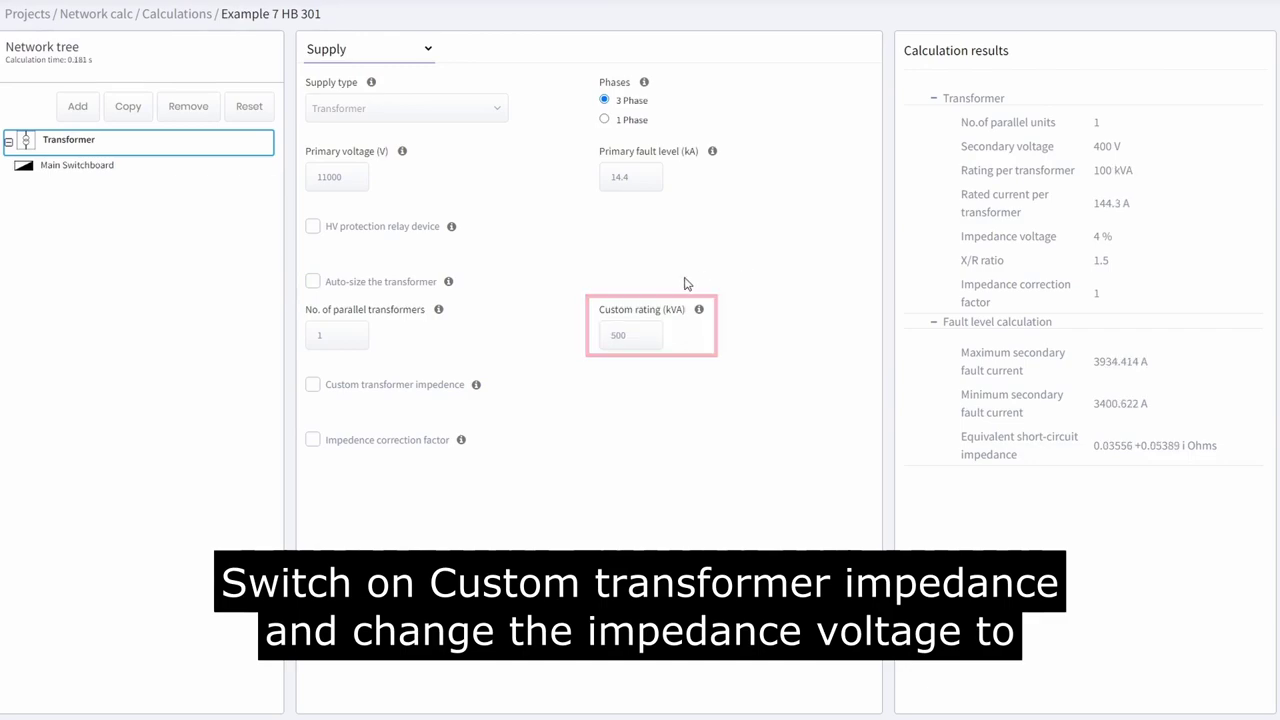
- Enable custom transformer impedance and set the impedance voltage to 5%
{"action": "left_click", "coordinate": [313, 390]}
{"action": "double_click", "coordinate": [319, 438]}
{"action": "type", "text": "5"}
{"action": "left_click", "coordinate": [546, 440]}
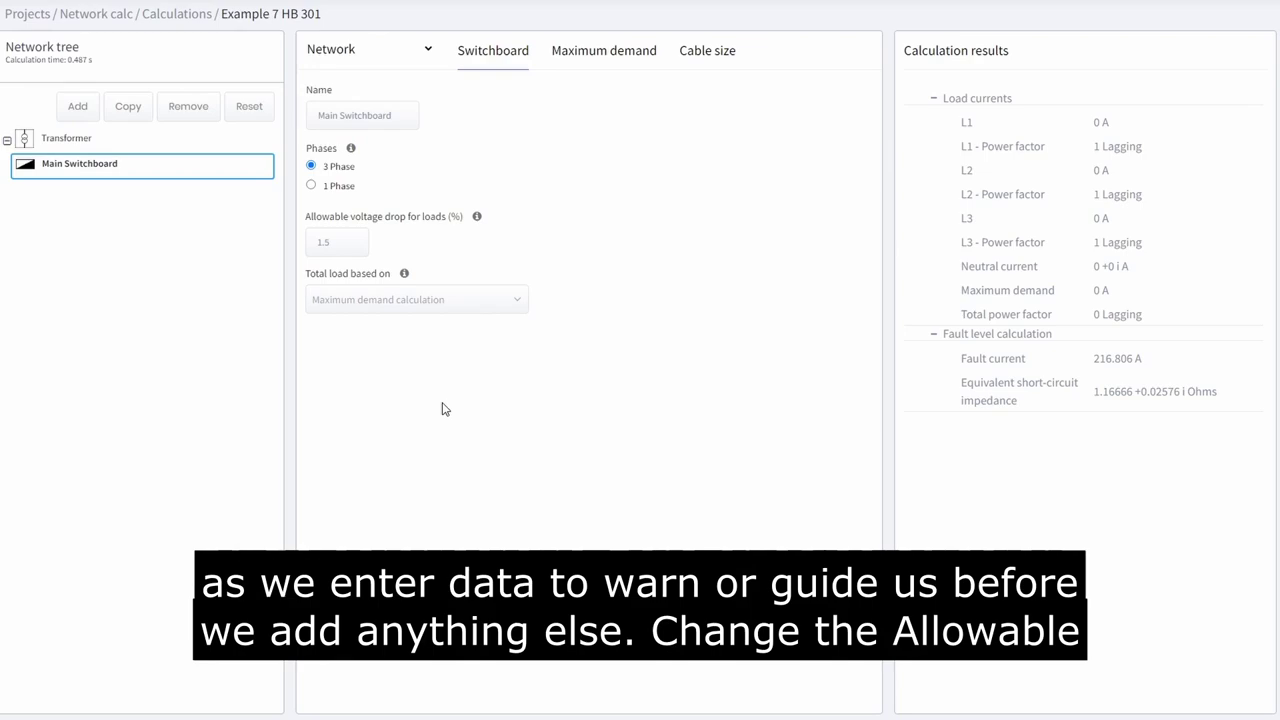
- Set the Main Switchboard's allowable voltage drop for loads to 2%
{"action": "left_click", "coordinate": [340, 248]}
{"action": "type", "text": "2"}
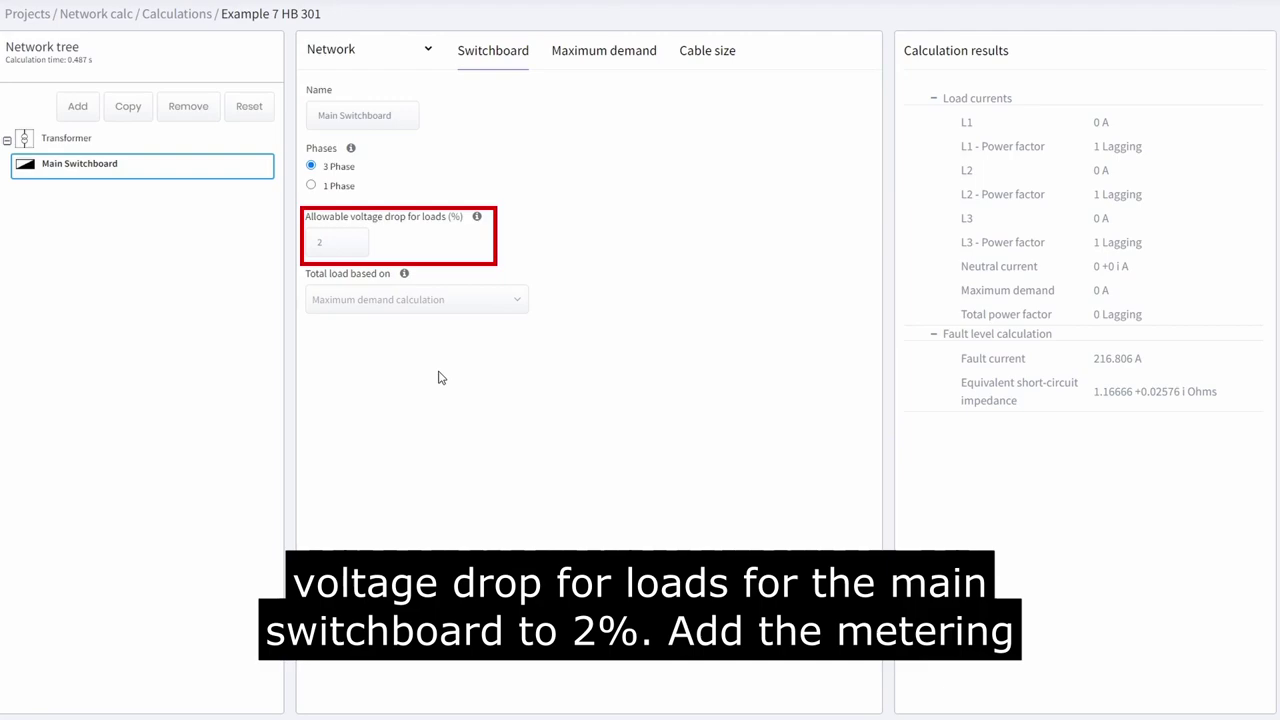
- Add a switchboard named Metering DB downstream of the Main Switchboard, with an allowable voltage drop for loads of 2%
{"action": "left_click", "coordinate": [84, 107]}
{"action": "left_click", "coordinate": [781, 510]}
{"action": "left_click", "coordinate": [372, 118]}
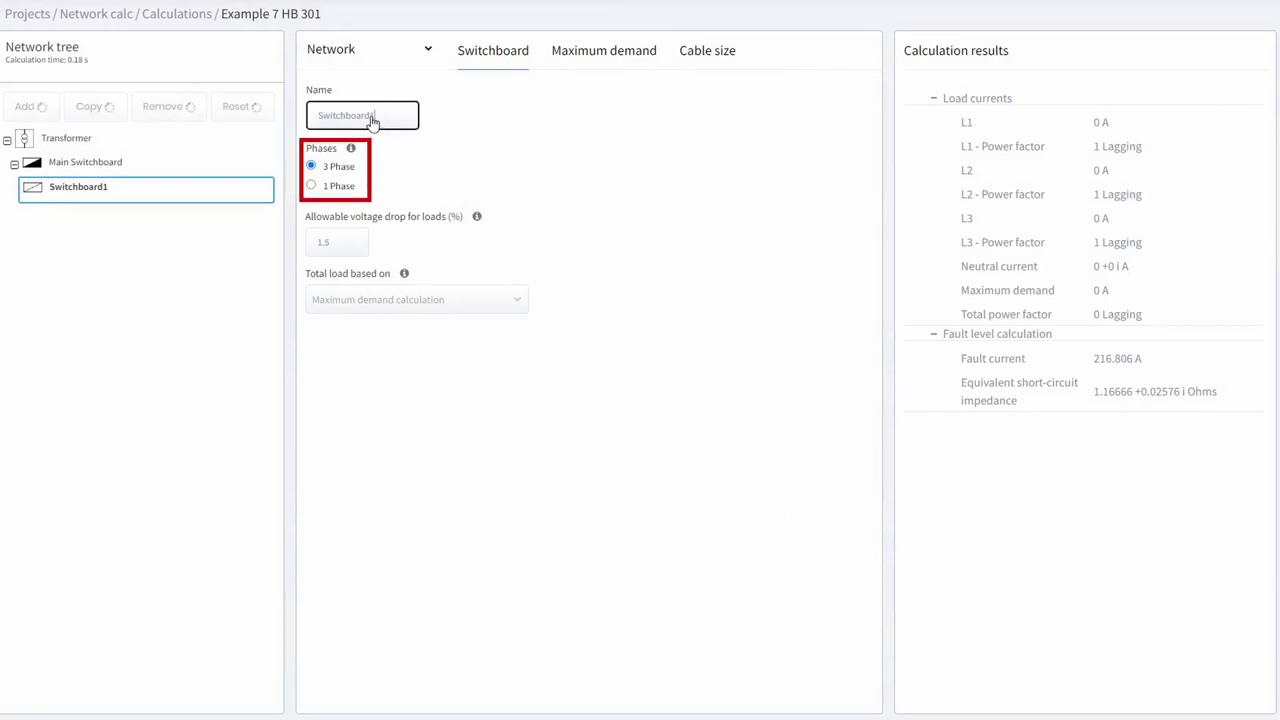
{"action": "left_click_drag", "start_coordinate": [372, 118], "coordinate": [296, 116]}
{"action": "type", "text": "Metering DB"}
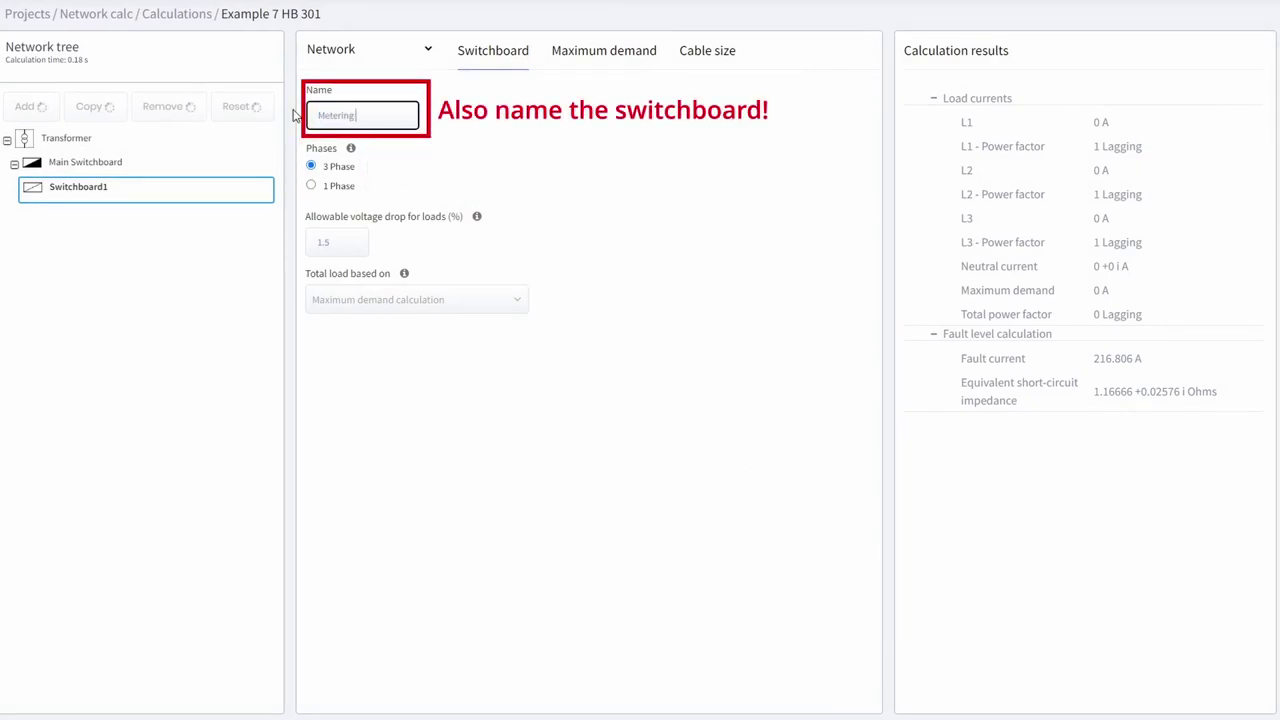
{"action": "double_click", "coordinate": [354, 249]}
{"action": "type", "text": "2"}
{"action": "left_click", "coordinate": [652, 238]}
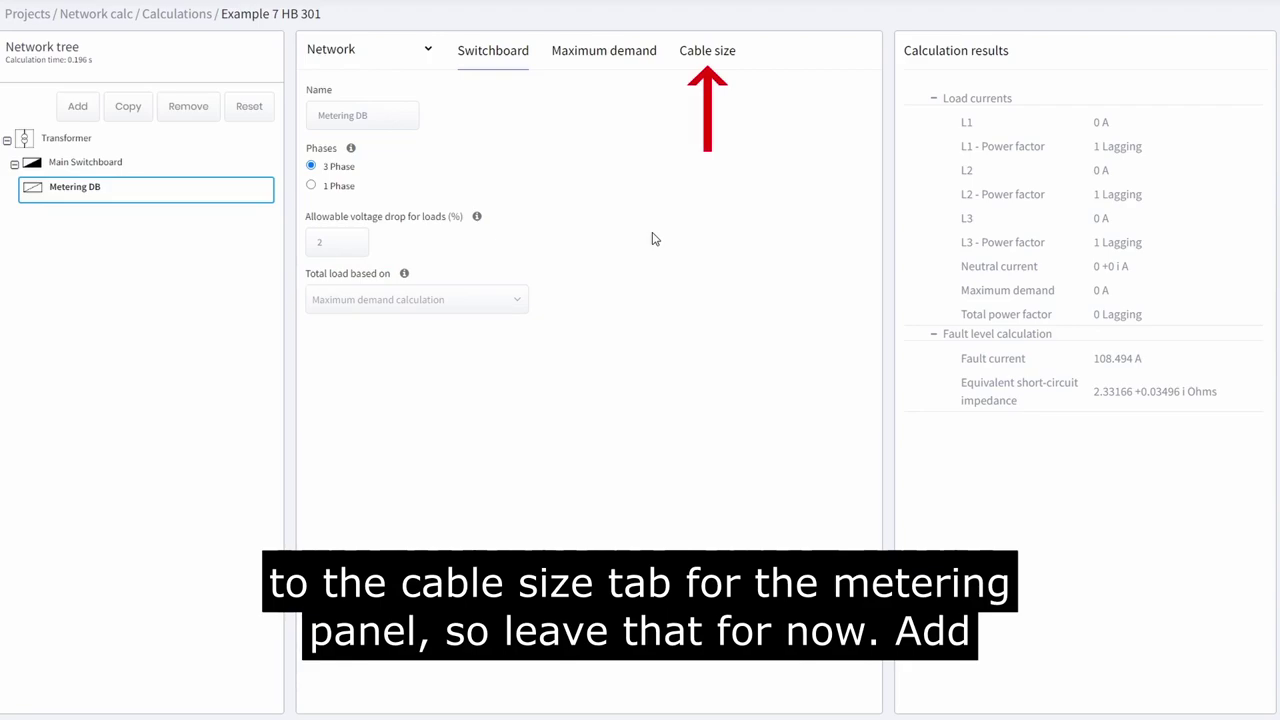
- Add a switchboard named Showroom 1 DB downstream of Metering DB, with an allowable voltage drop for loads of 2%
{"action": "left_click", "coordinate": [86, 113]}
{"action": "left_click", "coordinate": [790, 510]}
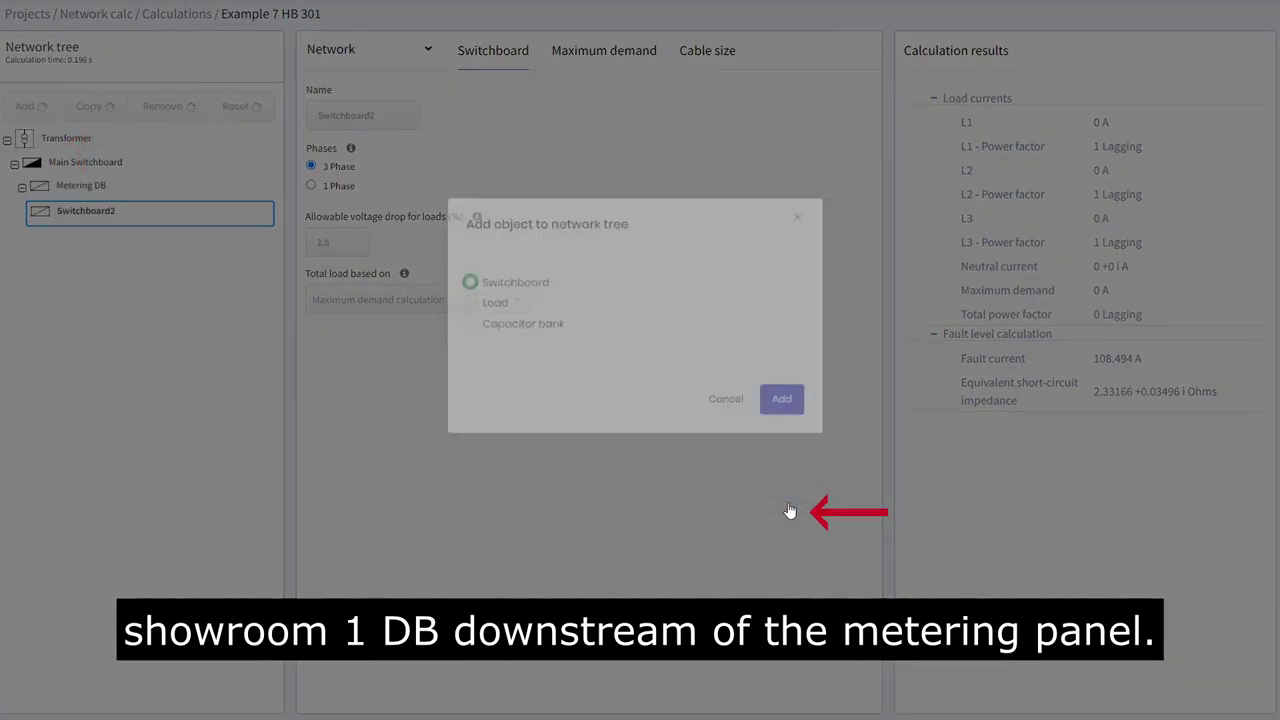
{"action": "left_click_drag", "start_coordinate": [378, 115], "coordinate": [286, 113]}
{"action": "type", "text": "Showroom 1 DB"}
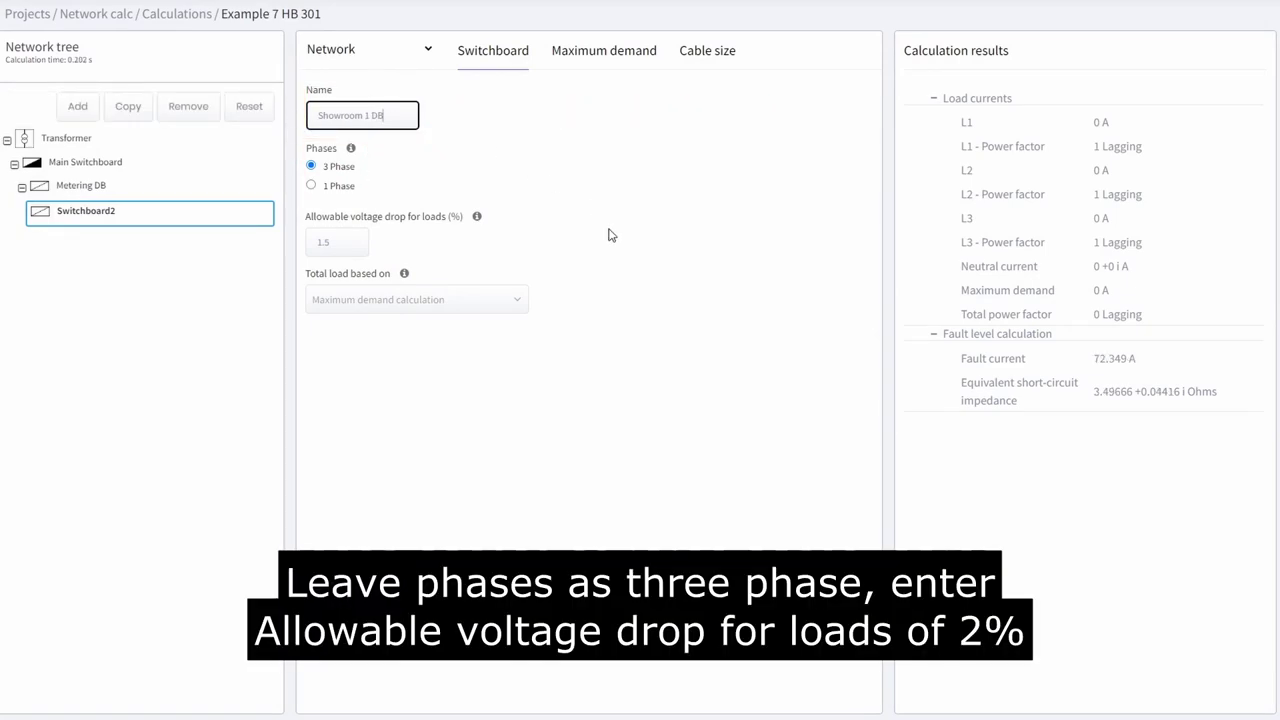
{"action": "double_click", "coordinate": [338, 243]}
{"action": "type", "text": "2"}
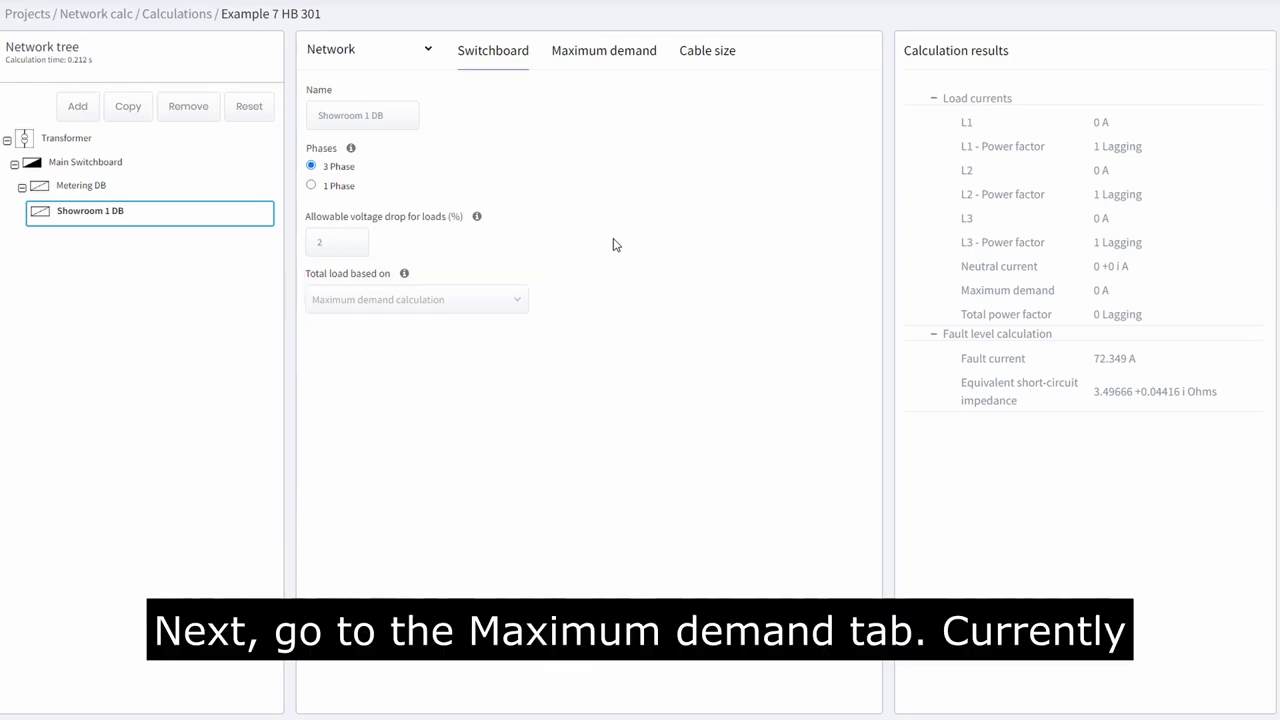
- Start a 3-phase A - Lighting load in Showroom 1 DB's maximum demand, using the factories, shops, stores and offices installation type
{"action": "left_click", "coordinate": [603, 52]}
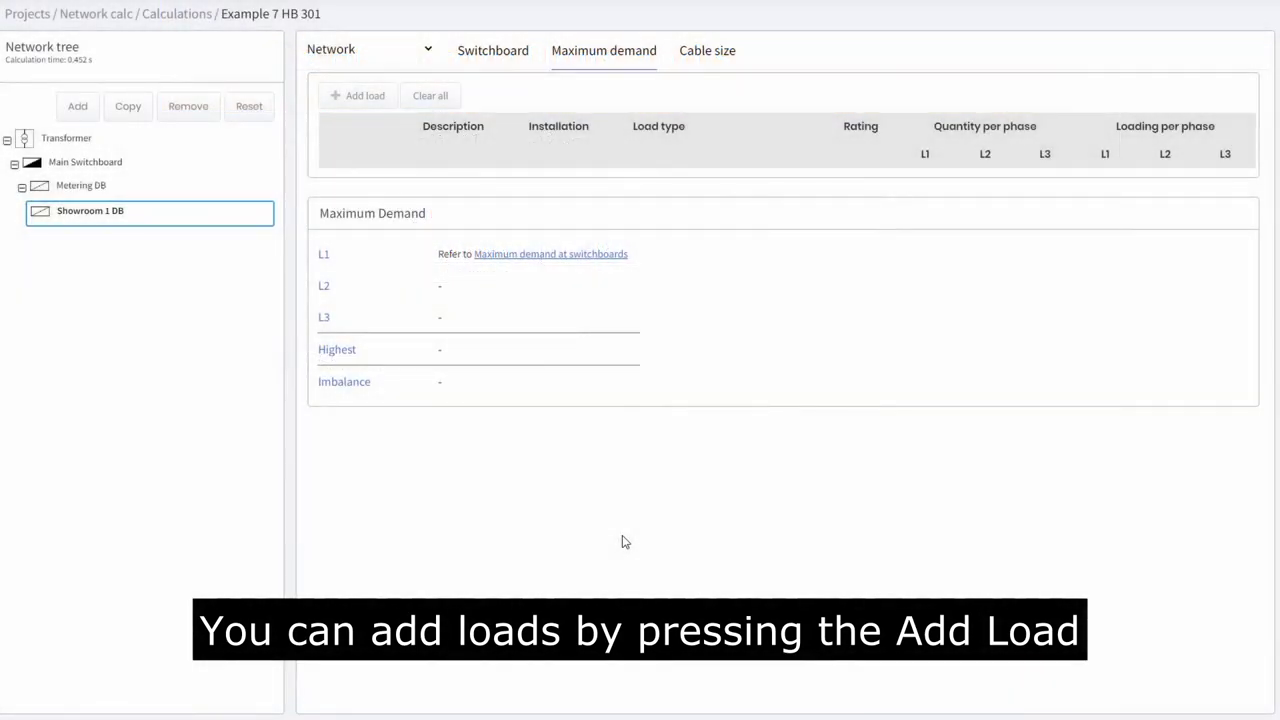
{"action": "left_click", "coordinate": [354, 95]}
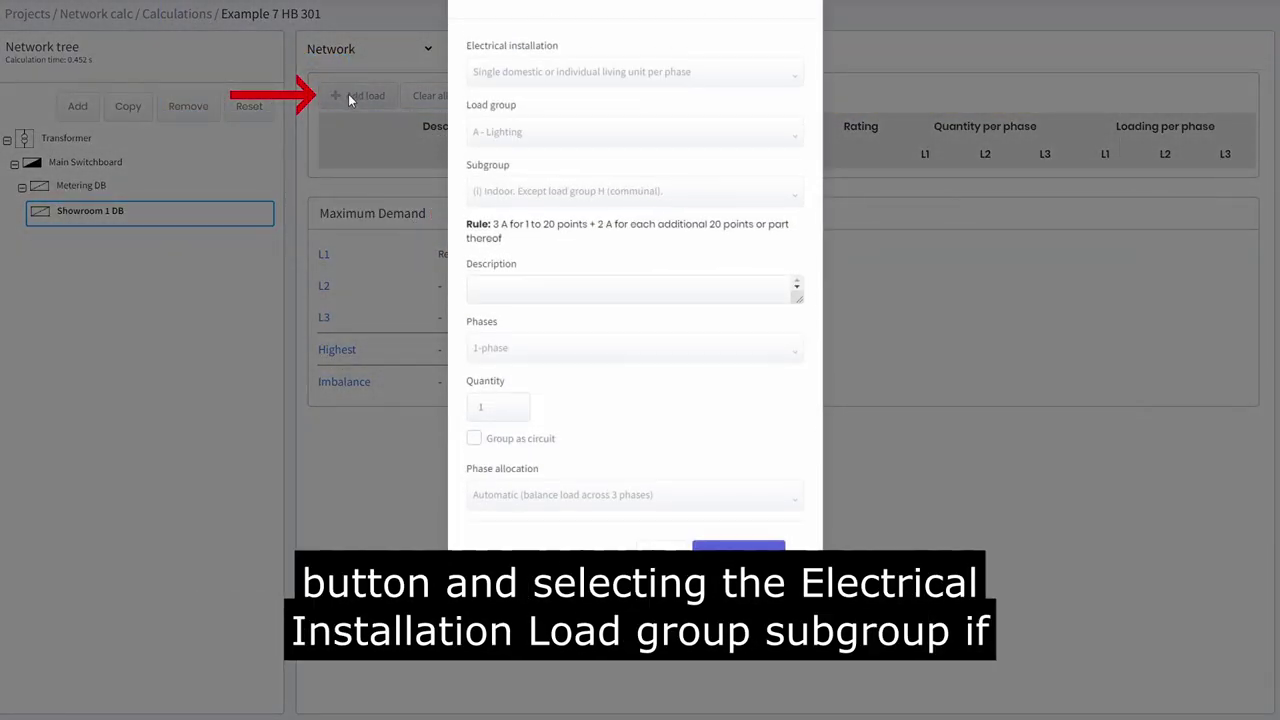
{"action": "left_click", "coordinate": [563, 78]}
{"action": "scroll", "coordinate": [577, 206], "scroll_direction": "down", "scroll_amount": 1}
{"action": "left_click", "coordinate": [563, 225]}
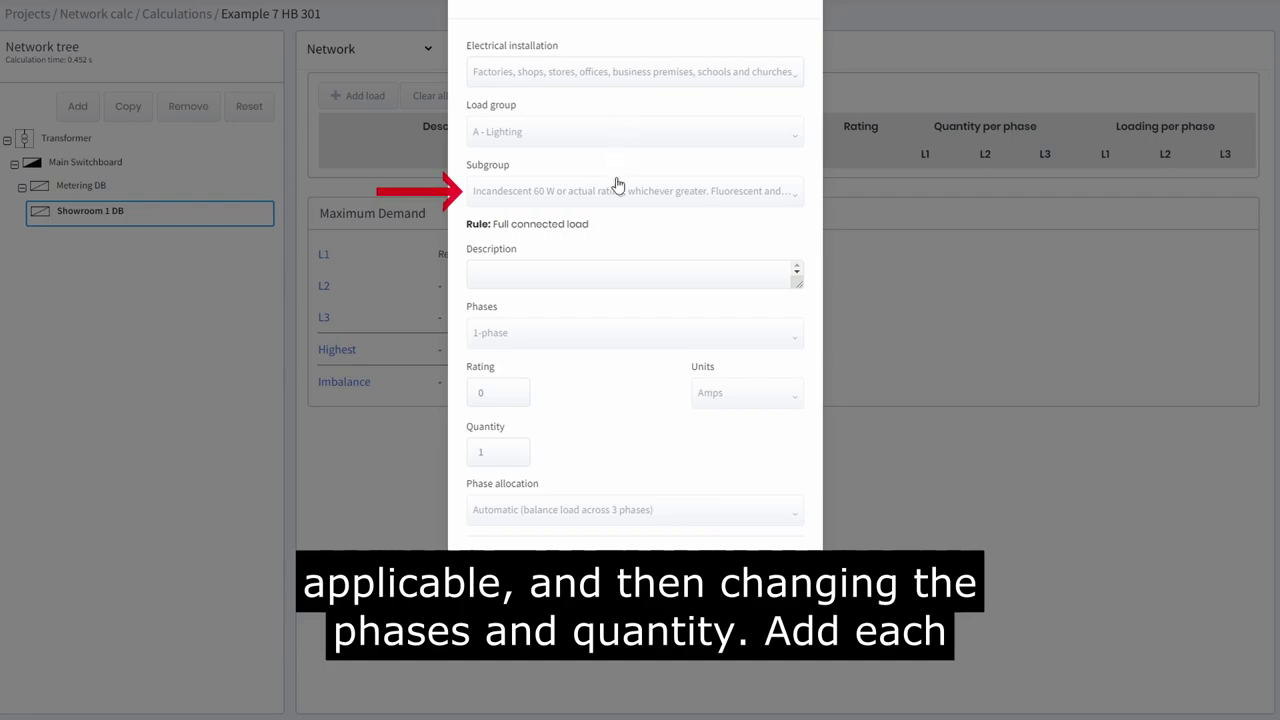
{"action": "left_click", "coordinate": [600, 337]}
{"action": "left_click", "coordinate": [586, 388]}
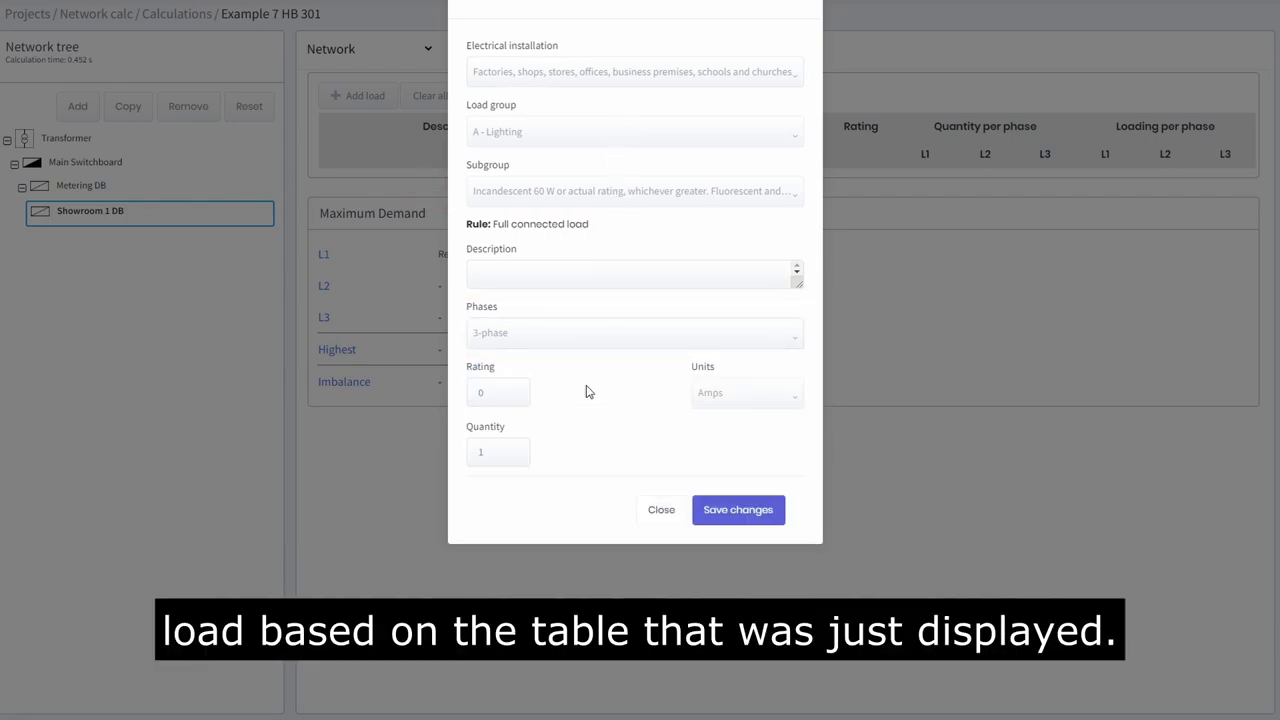
- Rate the lighting load at 6000 watts, describe it as "Light - 20 VA/m2" and save it
{"action": "left_click", "coordinate": [743, 403]}
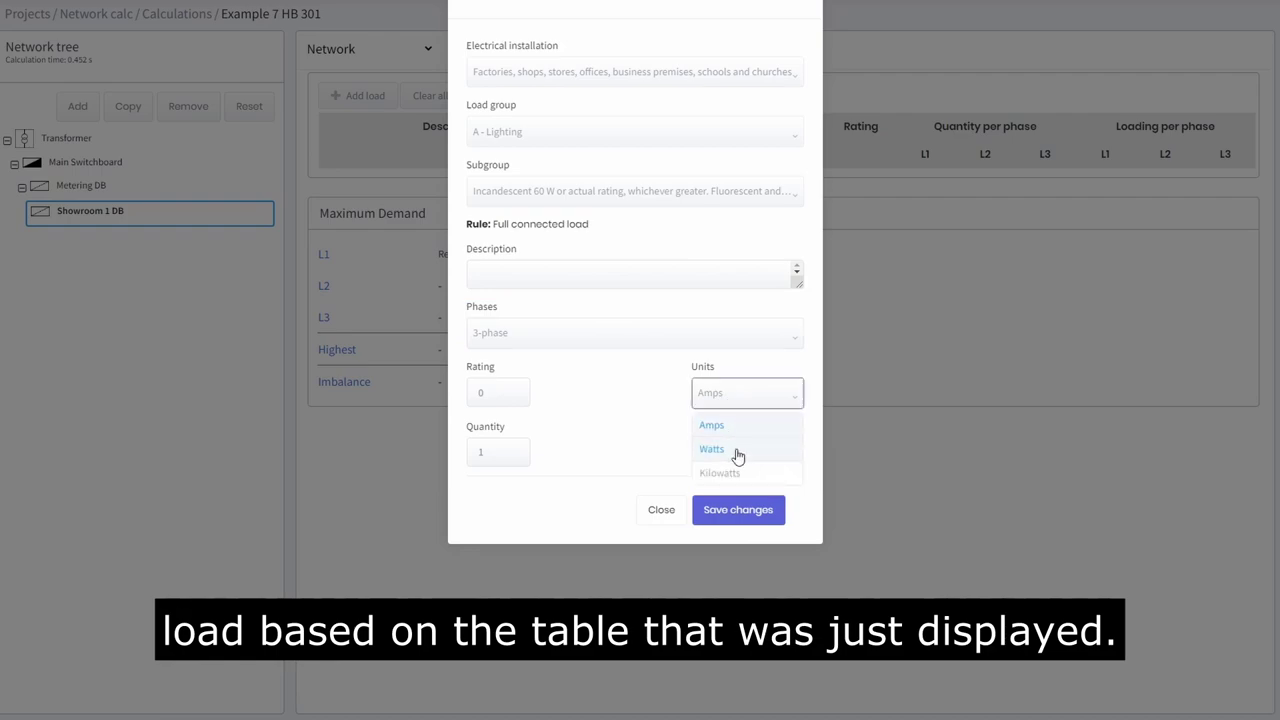
{"action": "left_click", "coordinate": [737, 451]}
{"action": "left_click_drag", "start_coordinate": [507, 400], "coordinate": [455, 400]}
{"action": "type", "text": "6000"}
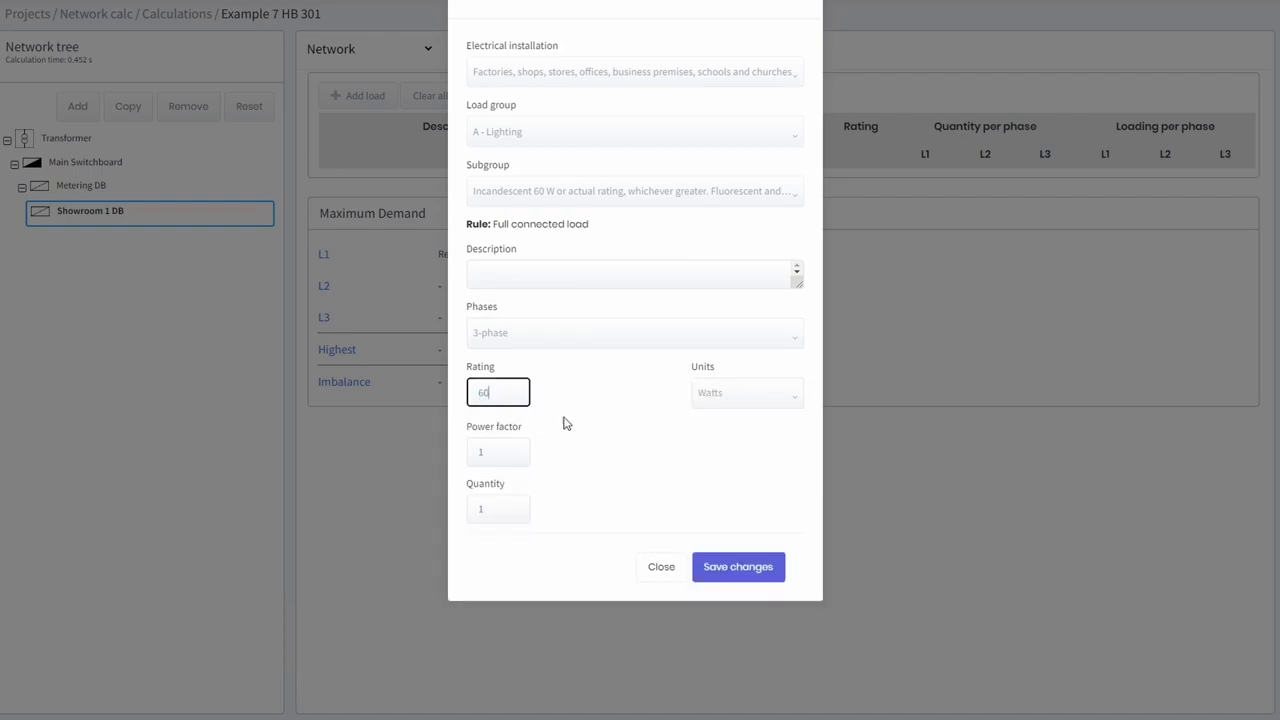
{"action": "left_click", "coordinate": [618, 433]}
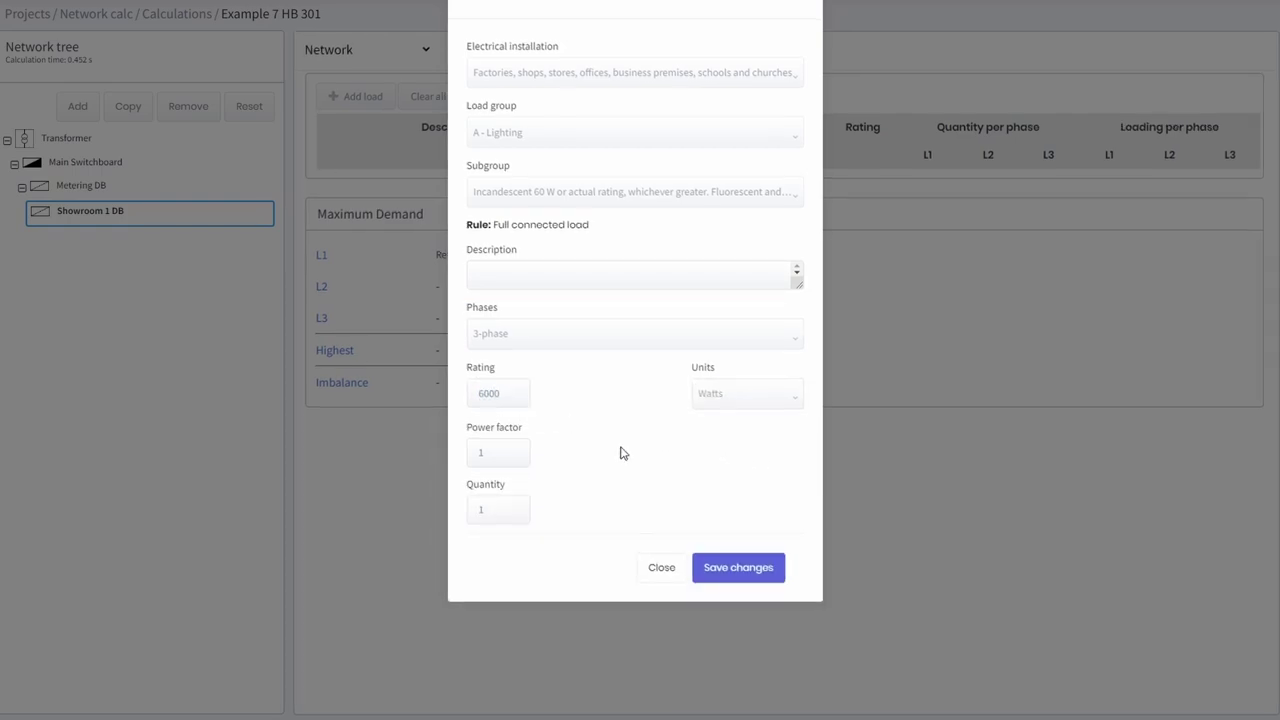
{"action": "left_click", "coordinate": [620, 282]}
{"action": "type", "text": "Light - 20 VA/m2"}
{"action": "left_click", "coordinate": [752, 570]}
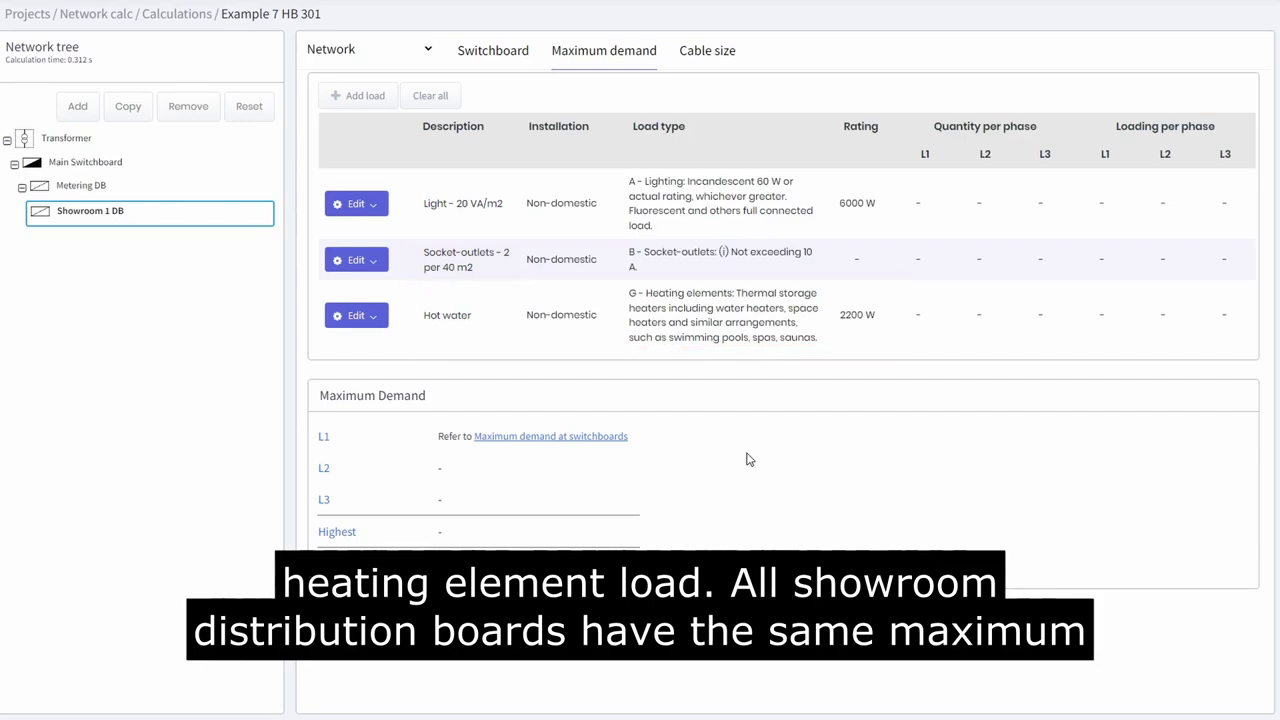
- Duplicate Showroom 1 DB, rename the copy Showroom 2 DB, and duplicate that board as Showroom 3 DB
{"action": "left_click", "coordinate": [132, 112]}
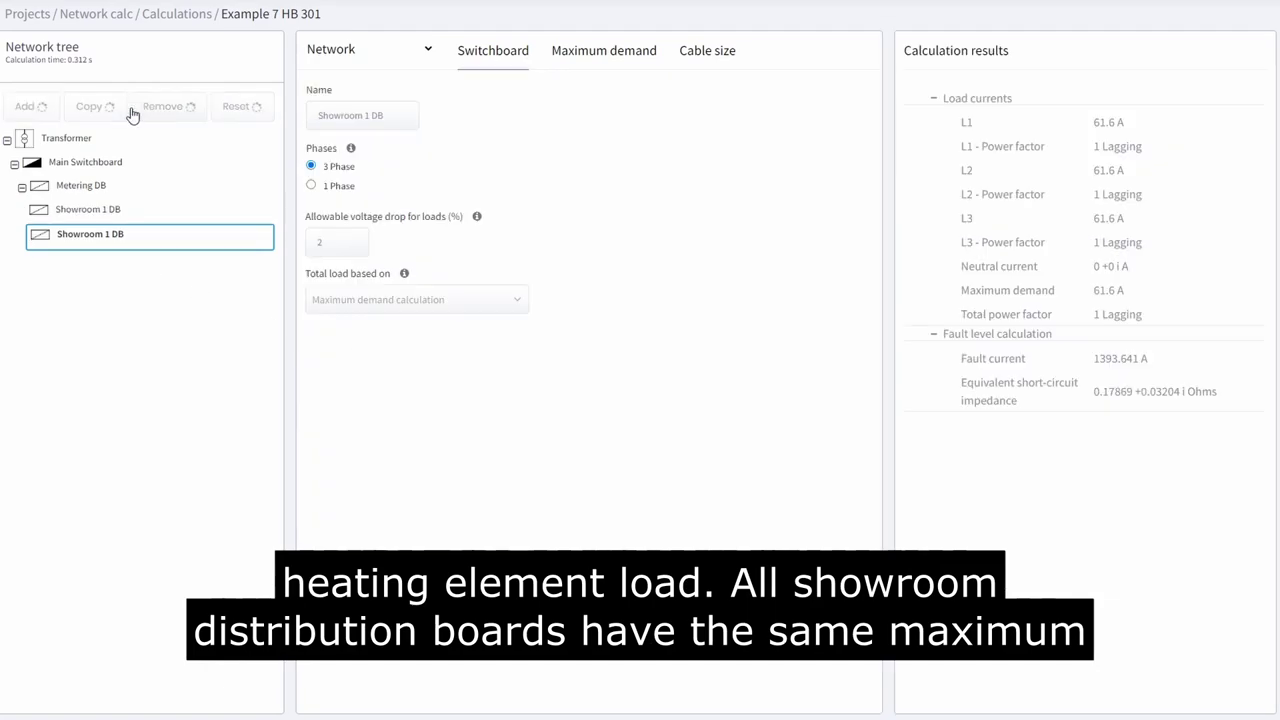
{"action": "double_click", "coordinate": [368, 117]}
{"action": "type", "text": "2"}
{"action": "left_click", "coordinate": [503, 146]}
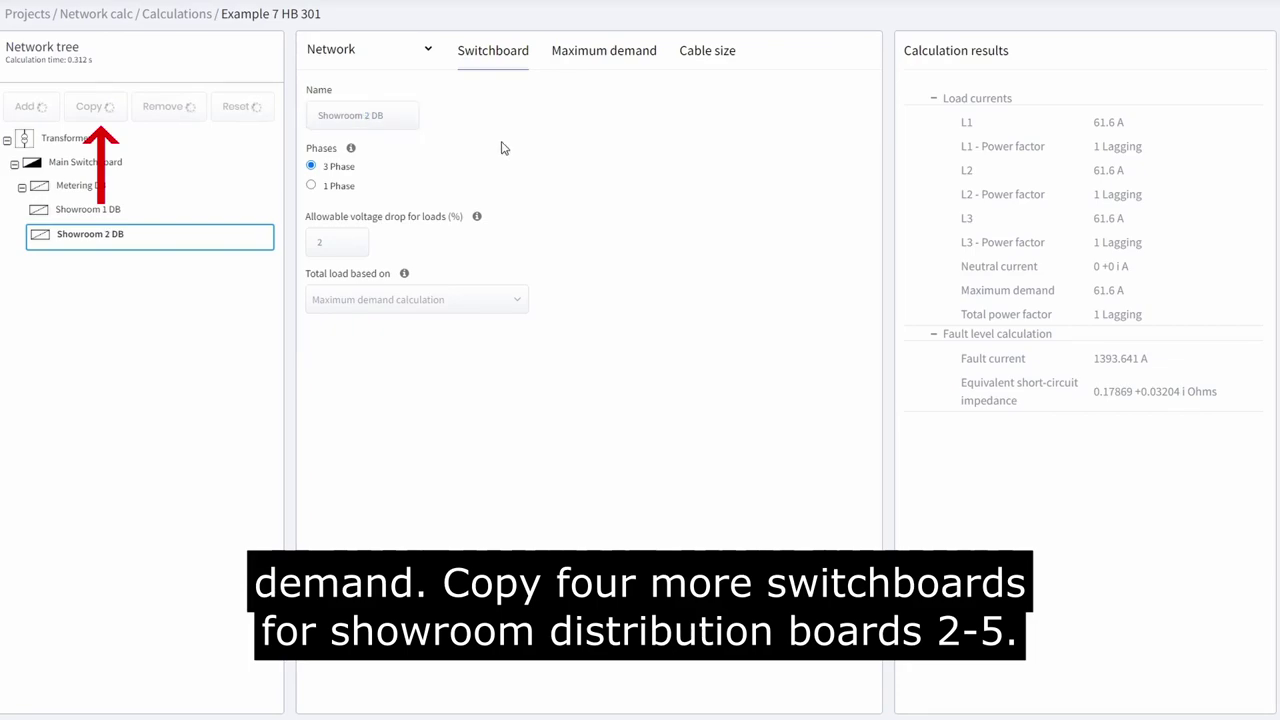
{"action": "left_click", "coordinate": [127, 108]}
{"action": "double_click", "coordinate": [368, 117]}
{"action": "left_click", "coordinate": [430, 143]}
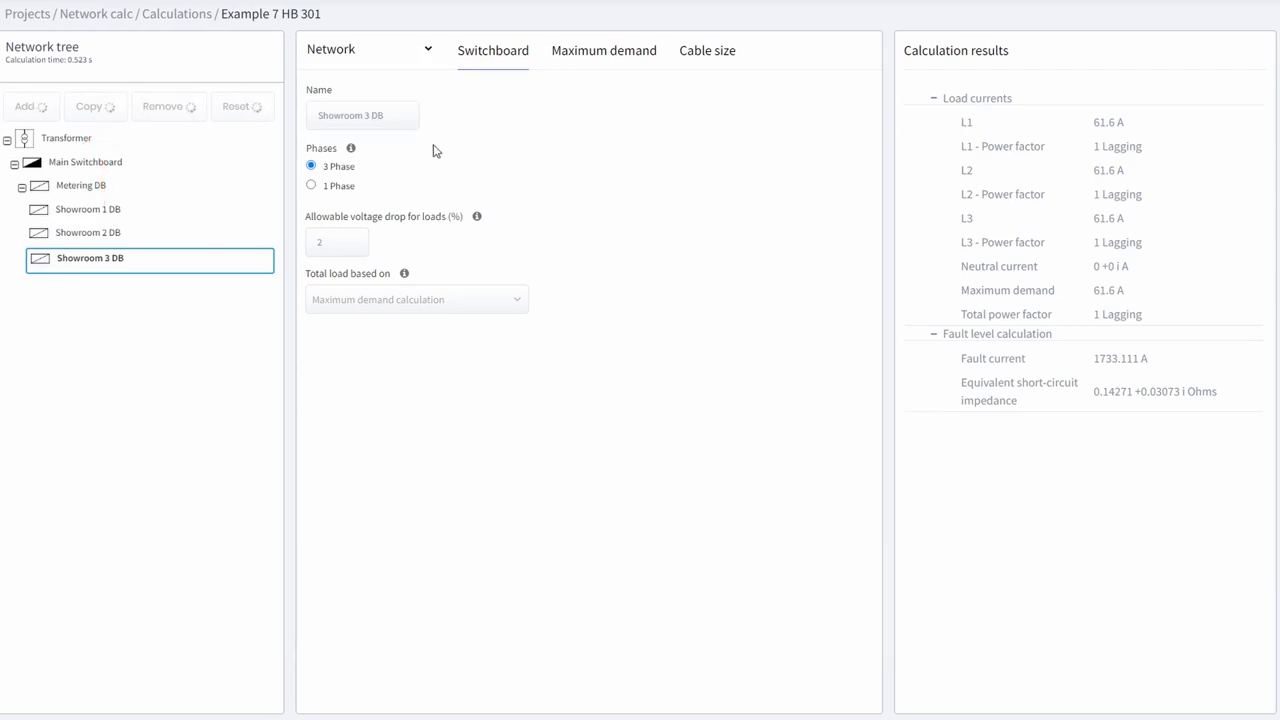
- Duplicate Showroom 3 DB as Showroom 4 DB, and duplicate that board as Showroom 5 DB
{"action": "left_click", "coordinate": [137, 114]}
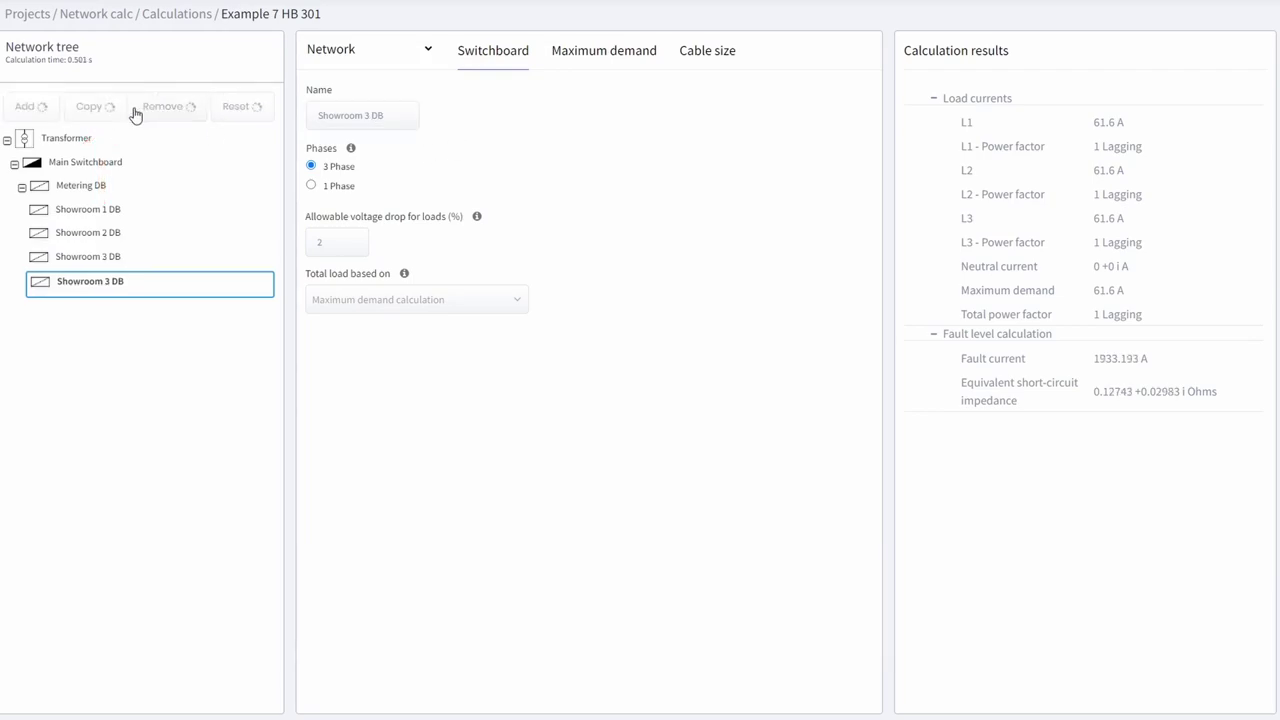
{"action": "double_click", "coordinate": [368, 120]}
{"action": "type", "text": "4"}
{"action": "left_click", "coordinate": [450, 139]}
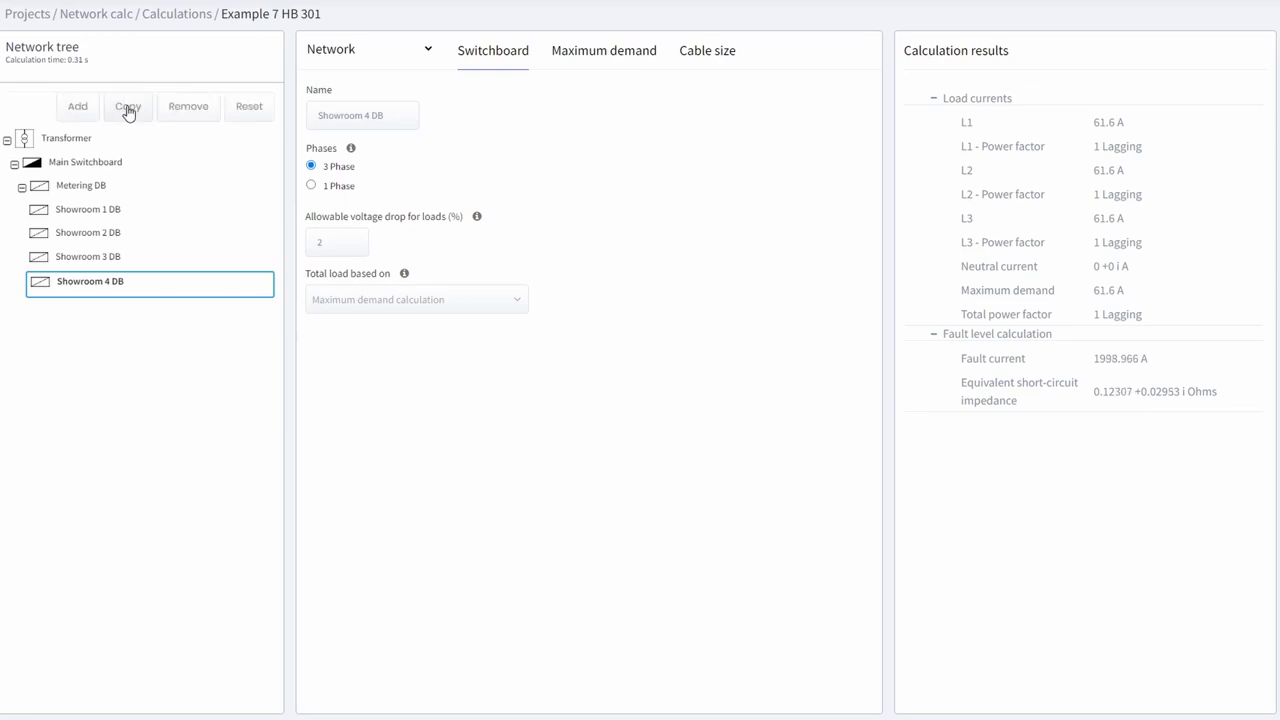
{"action": "left_click", "coordinate": [128, 110]}
{"action": "double_click", "coordinate": [367, 117]}
{"action": "type", "text": "5"}
{"action": "left_click", "coordinate": [463, 146]}
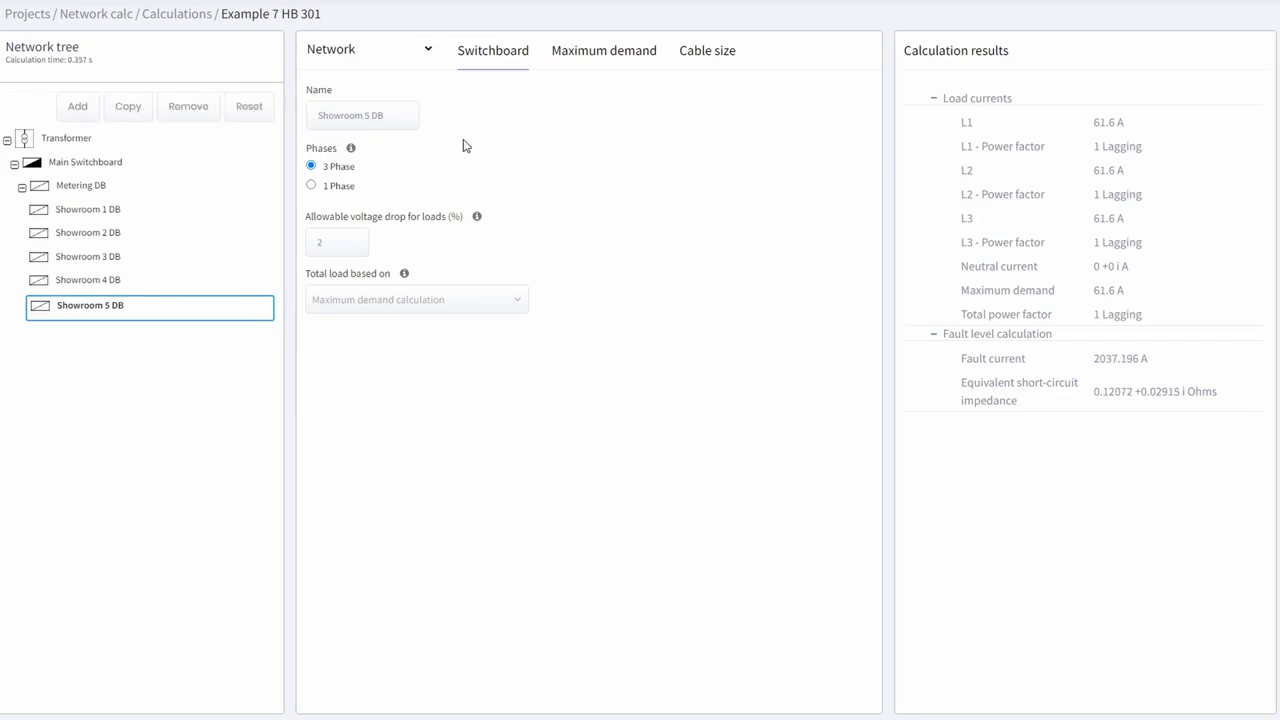
- Add a distribution board downstream of the Metering DB and name it DB1
{"action": "left_click", "coordinate": [82, 186]}
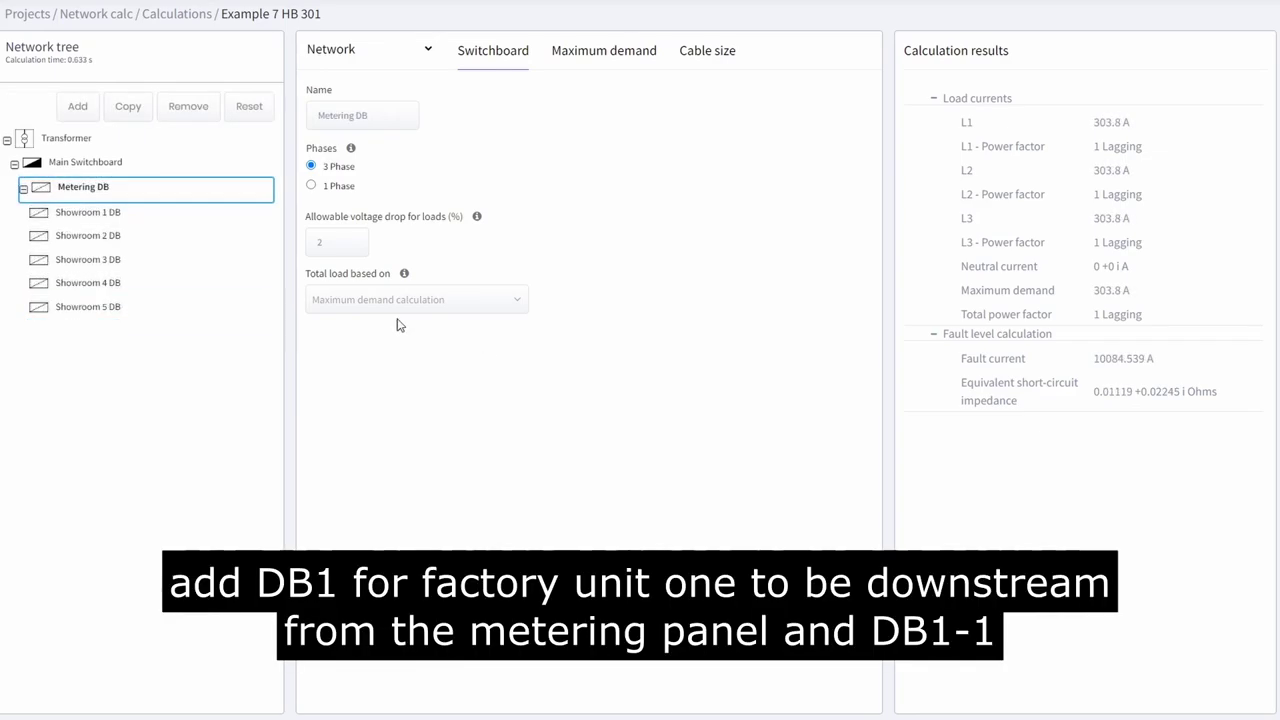
{"action": "left_click", "coordinate": [77, 108]}
{"action": "left_click", "coordinate": [780, 511]}
{"action": "double_click", "coordinate": [383, 122]}
{"action": "type", "text": "DB1"}
{"action": "key", "text": "Return"}
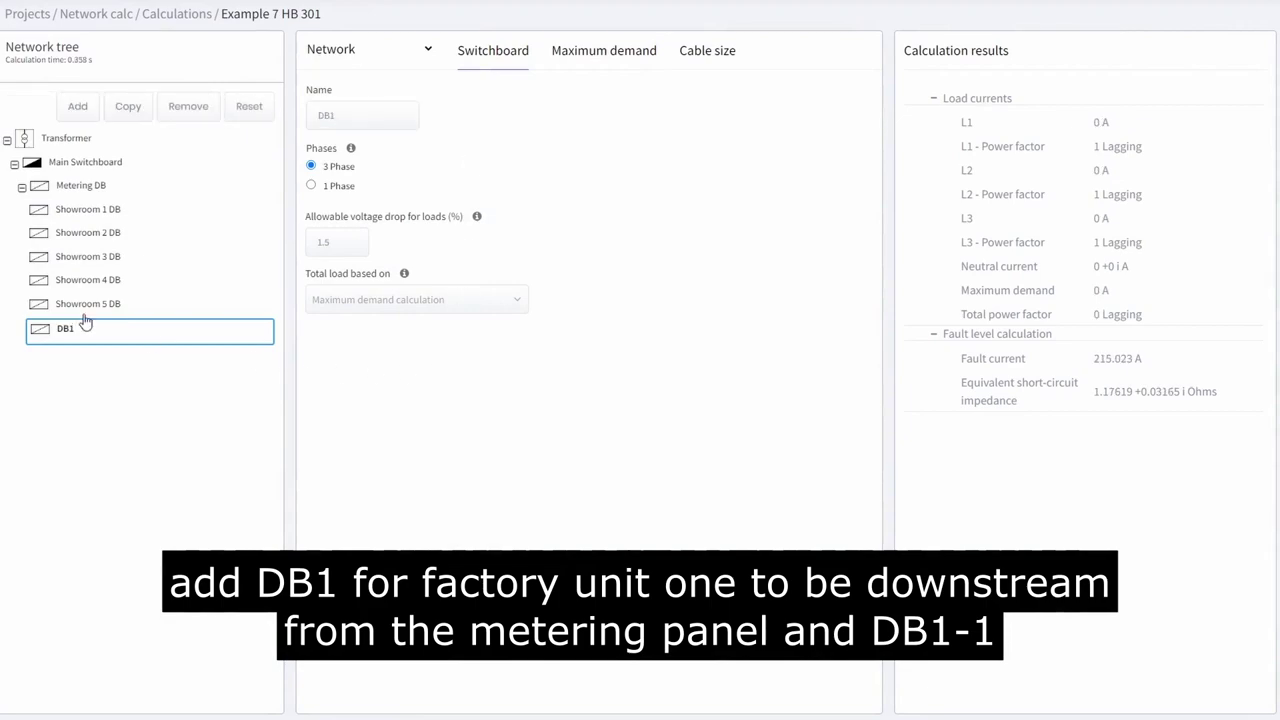
- Add a distribution board downstream of DB1 and name it DB1-1
{"action": "left_click", "coordinate": [80, 110]}
{"action": "left_click", "coordinate": [780, 510]}
{"action": "double_click", "coordinate": [386, 125]}
{"action": "type", "text": "DB1-1"}
{"action": "key", "text": "Return"}
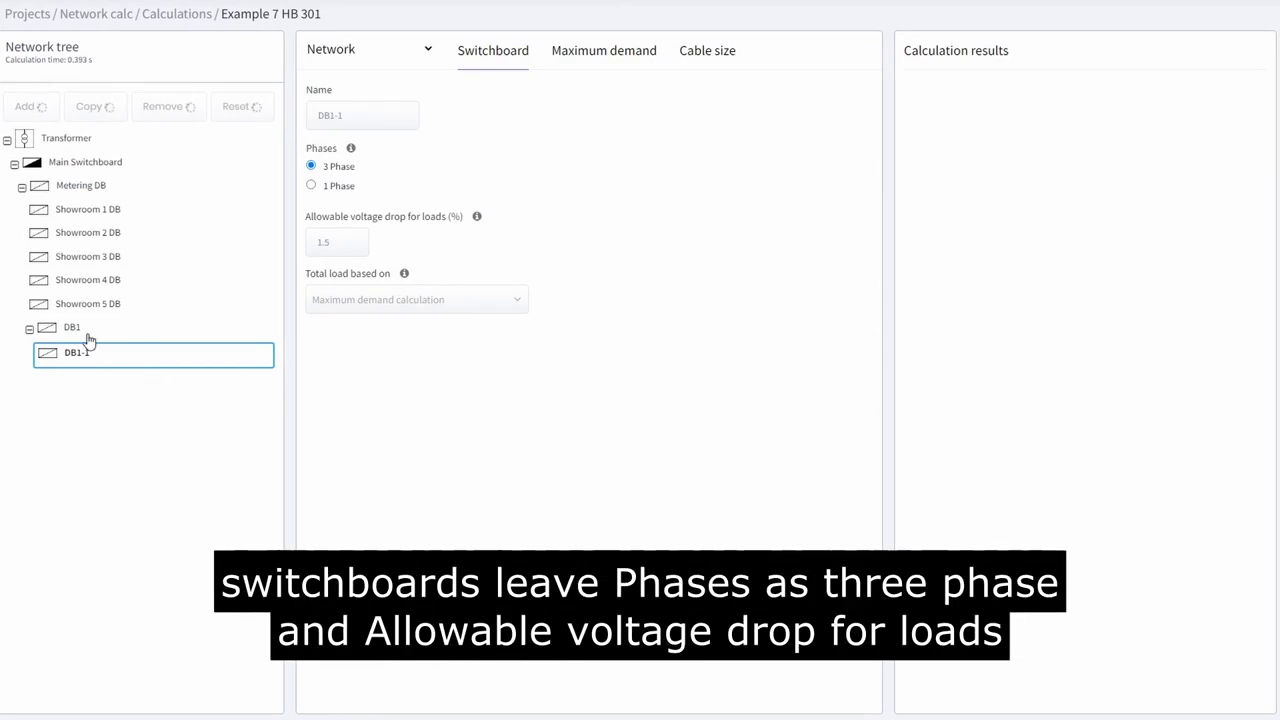
- Set the allowable voltage drop for loads to 2% and enter DB1-1's maximum demand loads, including "Socket-outlets - 2 per 100 m2"
{"action": "left_click", "coordinate": [73, 330]}
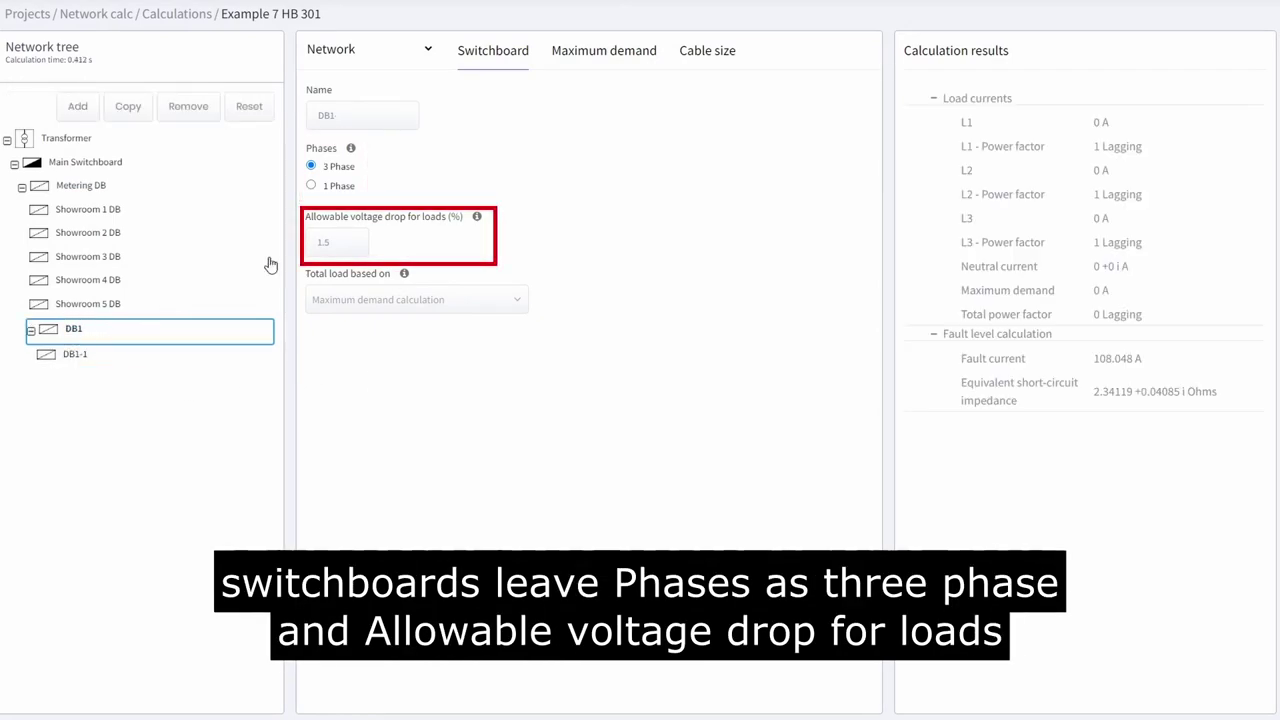
{"action": "left_click", "coordinate": [87, 359]}
{"action": "double_click", "coordinate": [323, 242]}
{"action": "type", "text": "2 per 100 m2"}
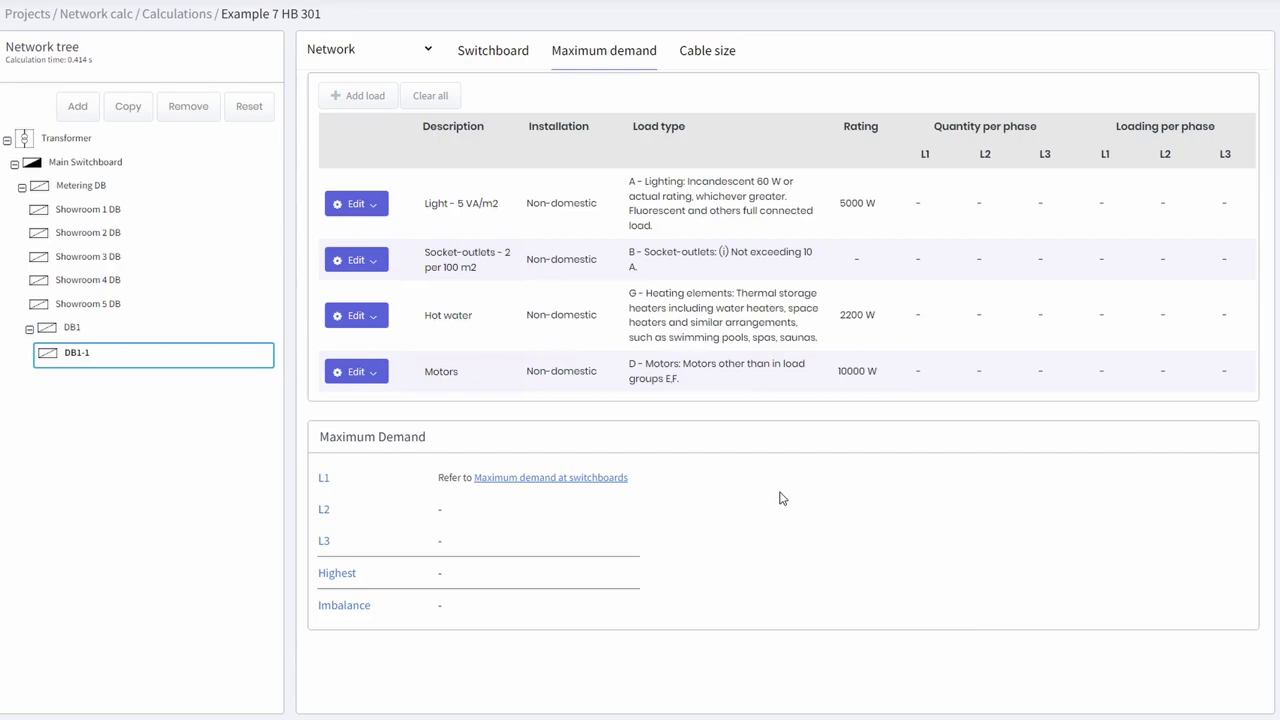
- Duplicate DB1 together with its downstream board and rename the copied parent board DB2
{"action": "left_click", "coordinate": [72, 328]}
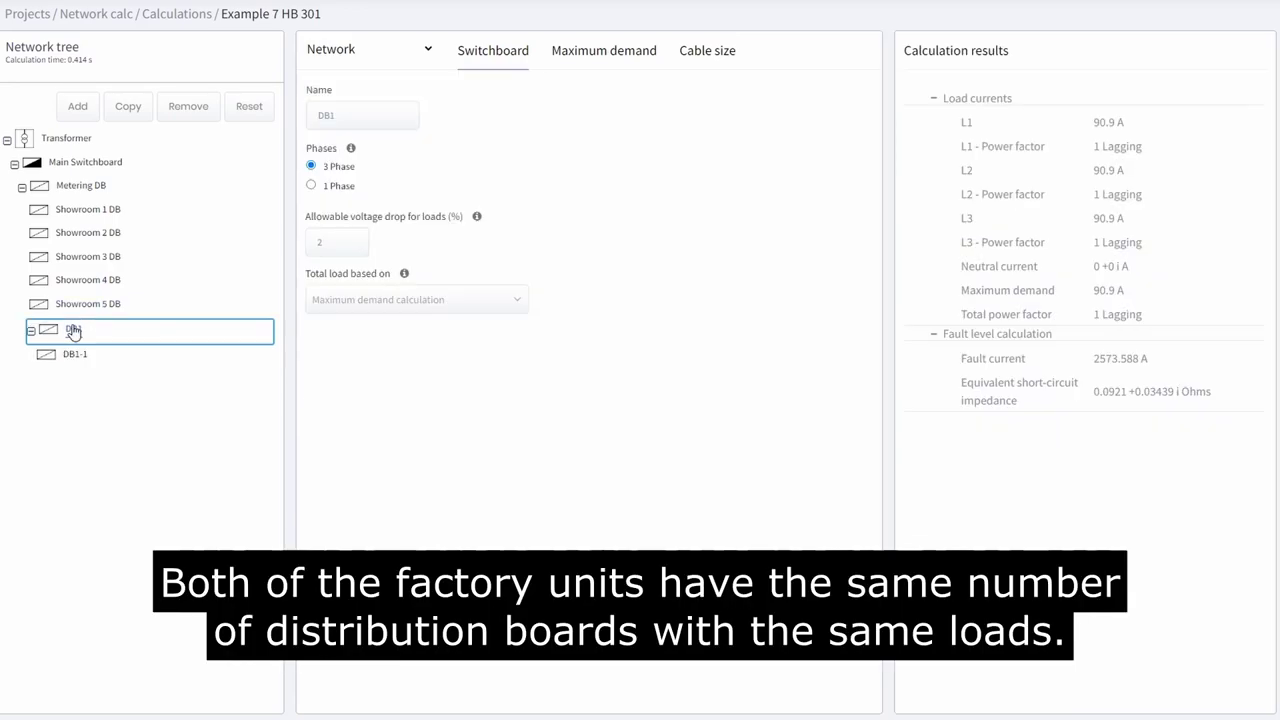
{"action": "left_click", "coordinate": [129, 110]}
{"action": "left_click", "coordinate": [76, 376]}
{"action": "left_click", "coordinate": [331, 118]}
{"action": "key", "text": "BackSpace"}
{"action": "type", "text": "2"}
{"action": "key", "text": "Return"}
- Rename the copied board downstream of DB2 as DB2-1
{"action": "left_click", "coordinate": [71, 406]}
{"action": "left_click", "coordinate": [332, 117]}
{"action": "key", "text": "BackSpace"}
{"action": "type", "text": "2"}
{"action": "key", "text": "Return"}
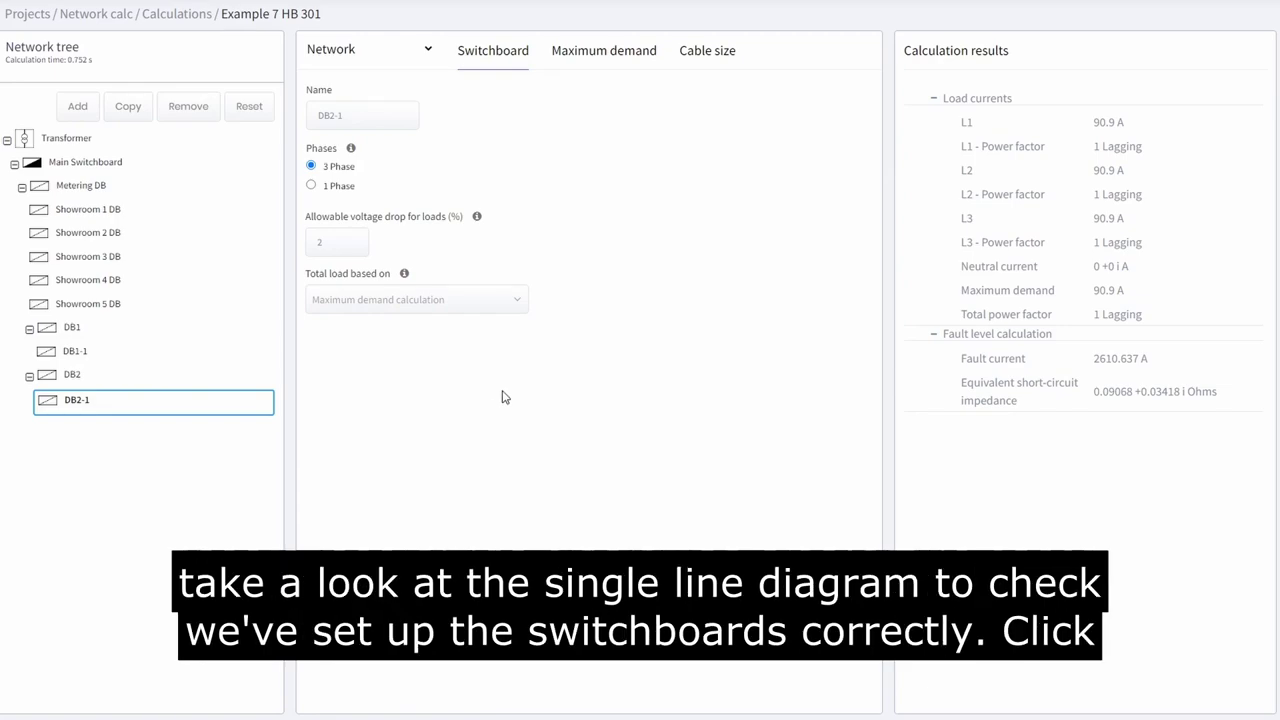
- Inspect the single line diagram to check how the switchboards and distribution boards are connected
{"action": "left_click", "coordinate": [430, 50]}
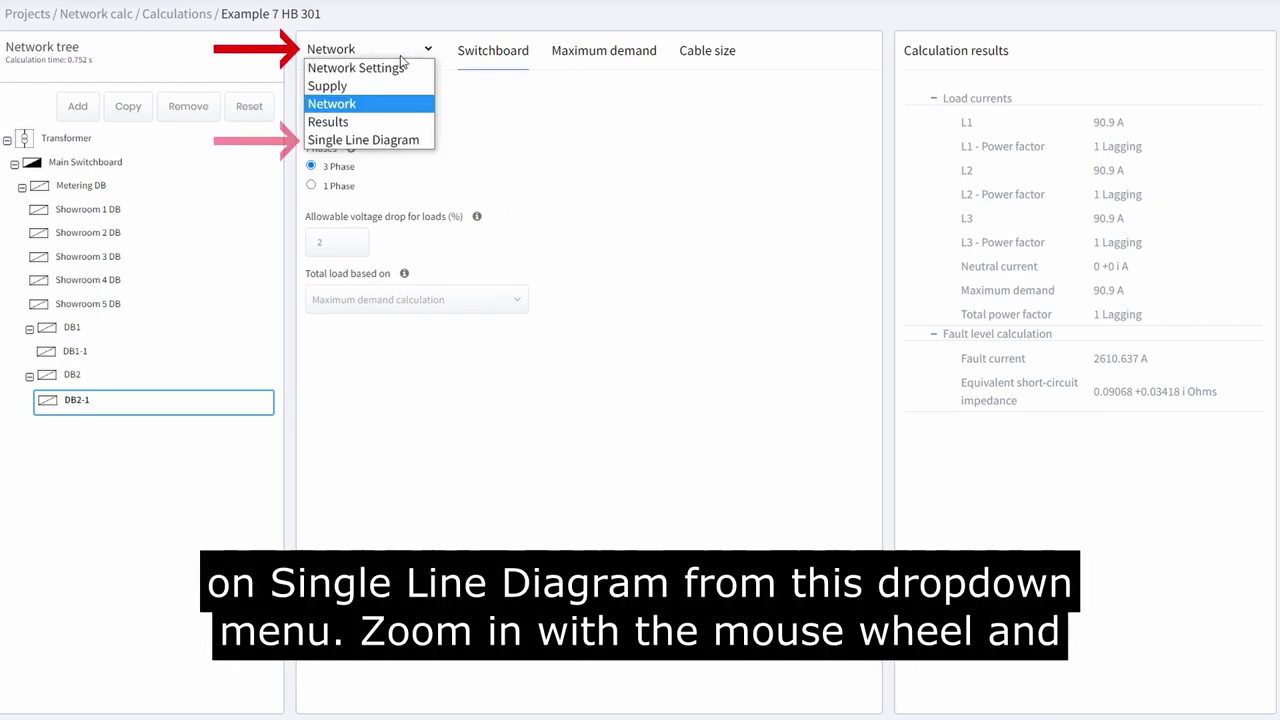
{"action": "left_click", "coordinate": [366, 140]}
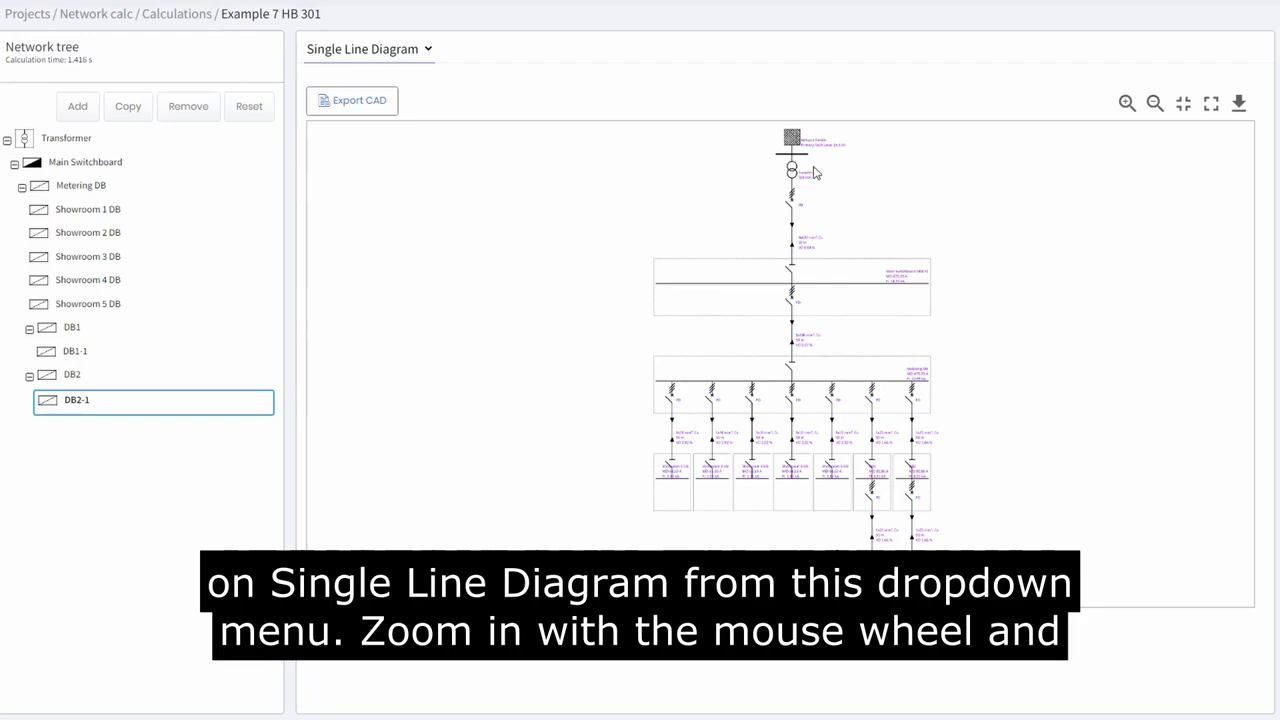
{"action": "scroll", "coordinate": [860, 188], "scroll_direction": "up", "scroll_amount": 2}
{"action": "scroll", "coordinate": [860, 188], "scroll_direction": "up", "scroll_amount": 2}
{"action": "left_click_drag", "start_coordinate": [809, 180], "coordinate": [940, 347]}
{"action": "scroll", "coordinate": [940, 347], "scroll_direction": "down", "scroll_amount": 5}
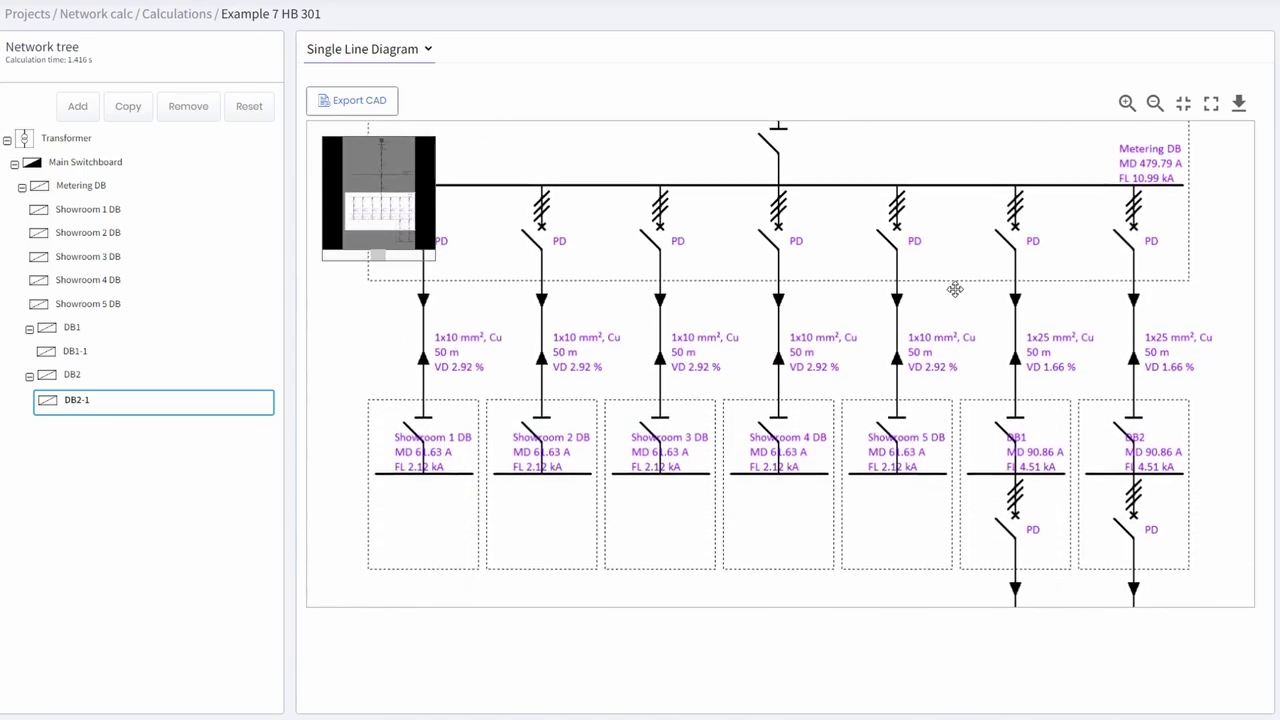
{"action": "left_click_drag", "start_coordinate": [927, 455], "coordinate": [924, 320]}
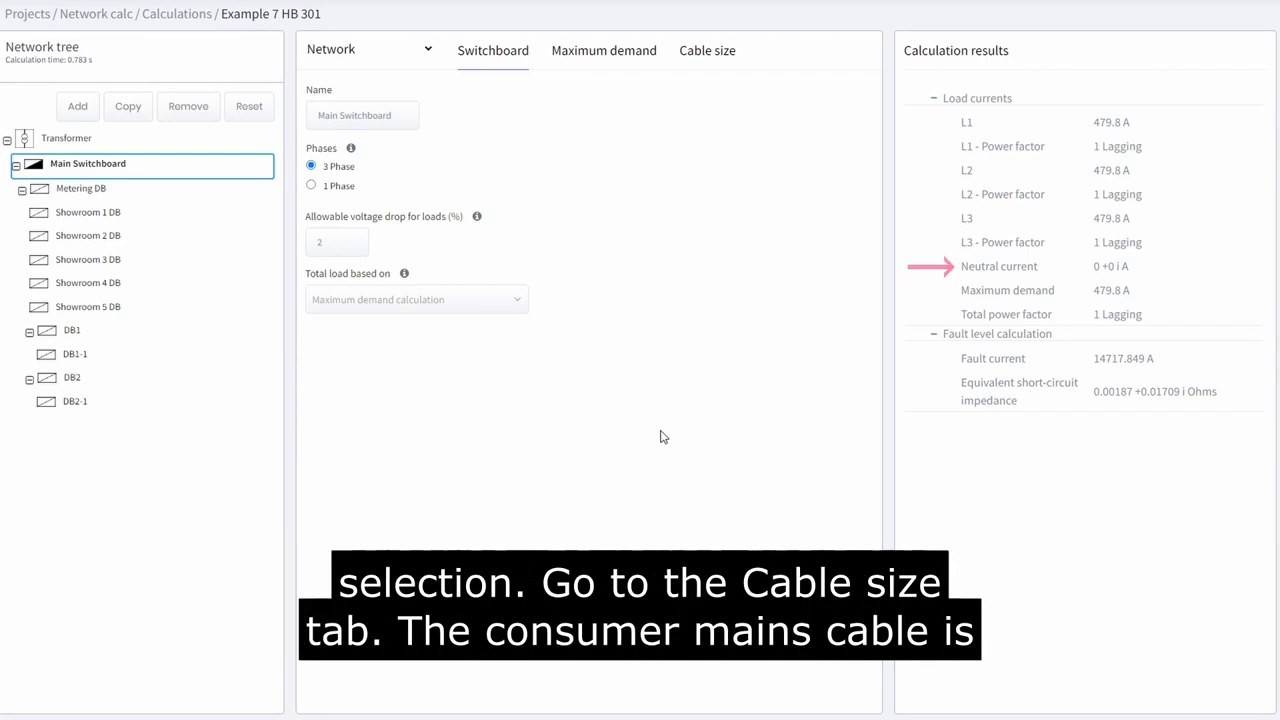
- Set the Main Switchboard cable's length of run to 3 m and its installation to Buried enclosure Combined
{"action": "left_click", "coordinate": [705, 50]}
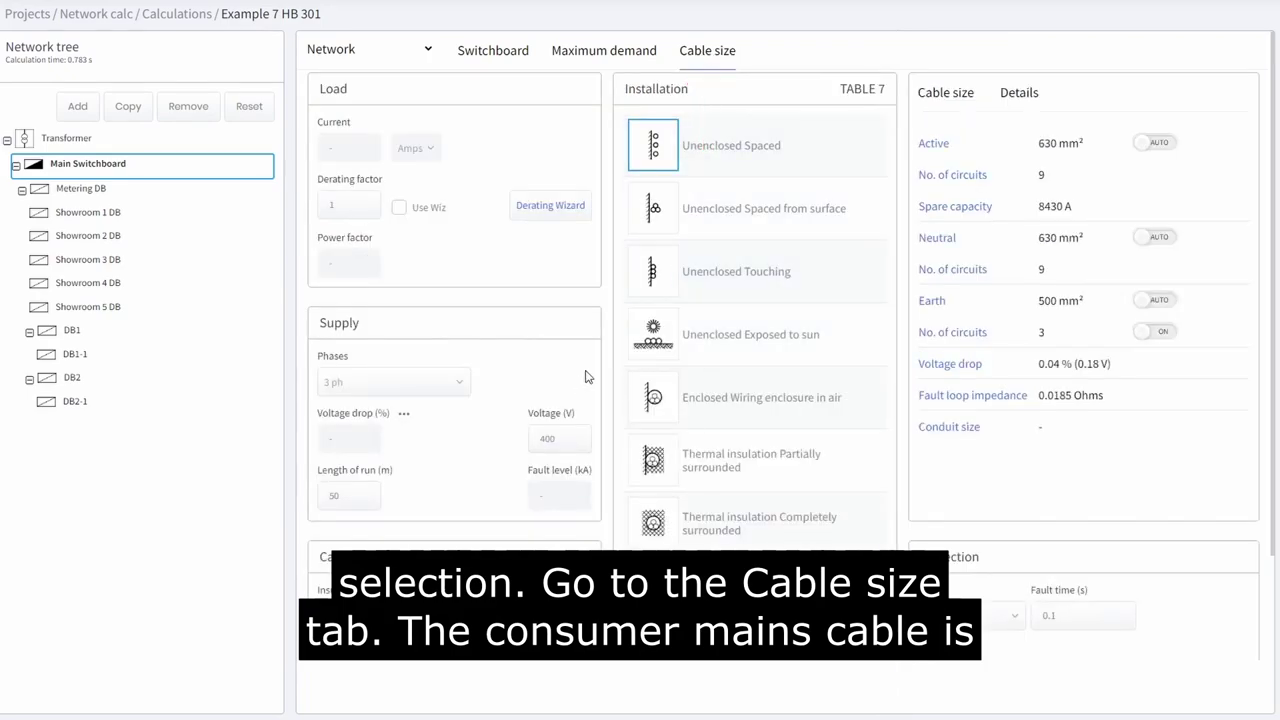
{"action": "left_click", "coordinate": [368, 498]}
{"action": "type", "text": "3"}
{"action": "left_click", "coordinate": [474, 494]}
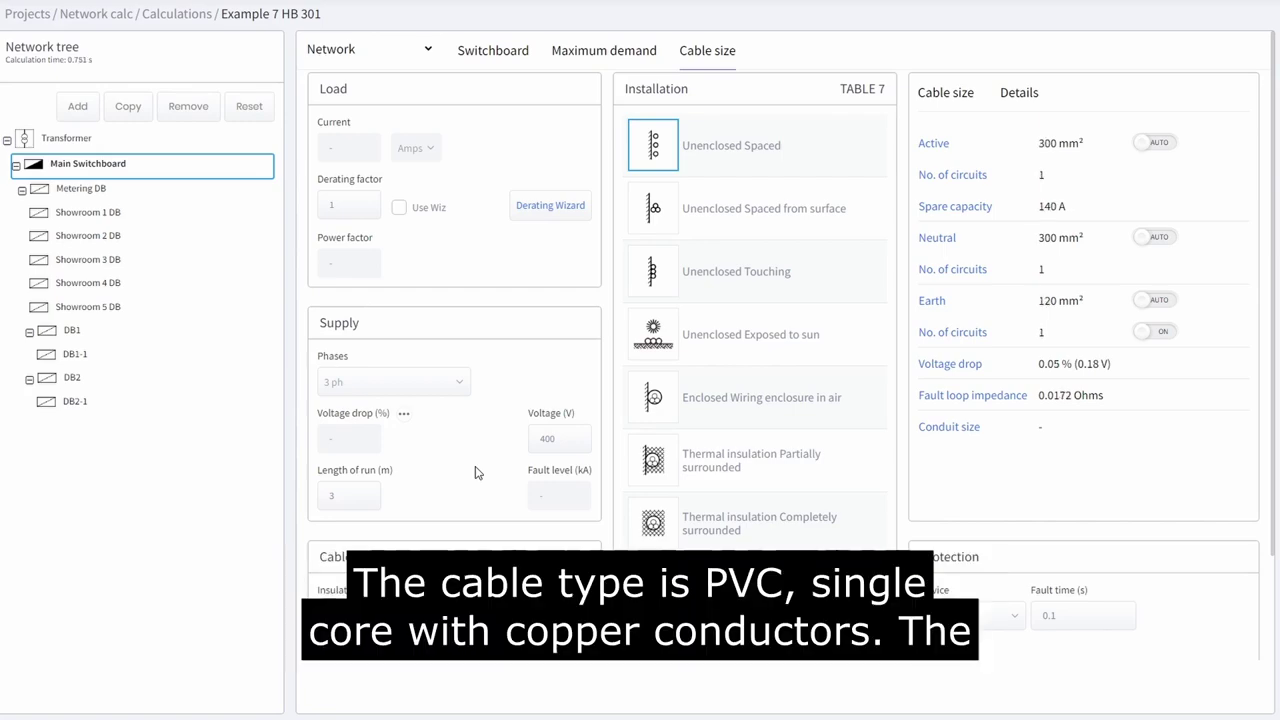
{"action": "scroll", "coordinate": [700, 500], "scroll_direction": "down", "scroll_amount": 2}
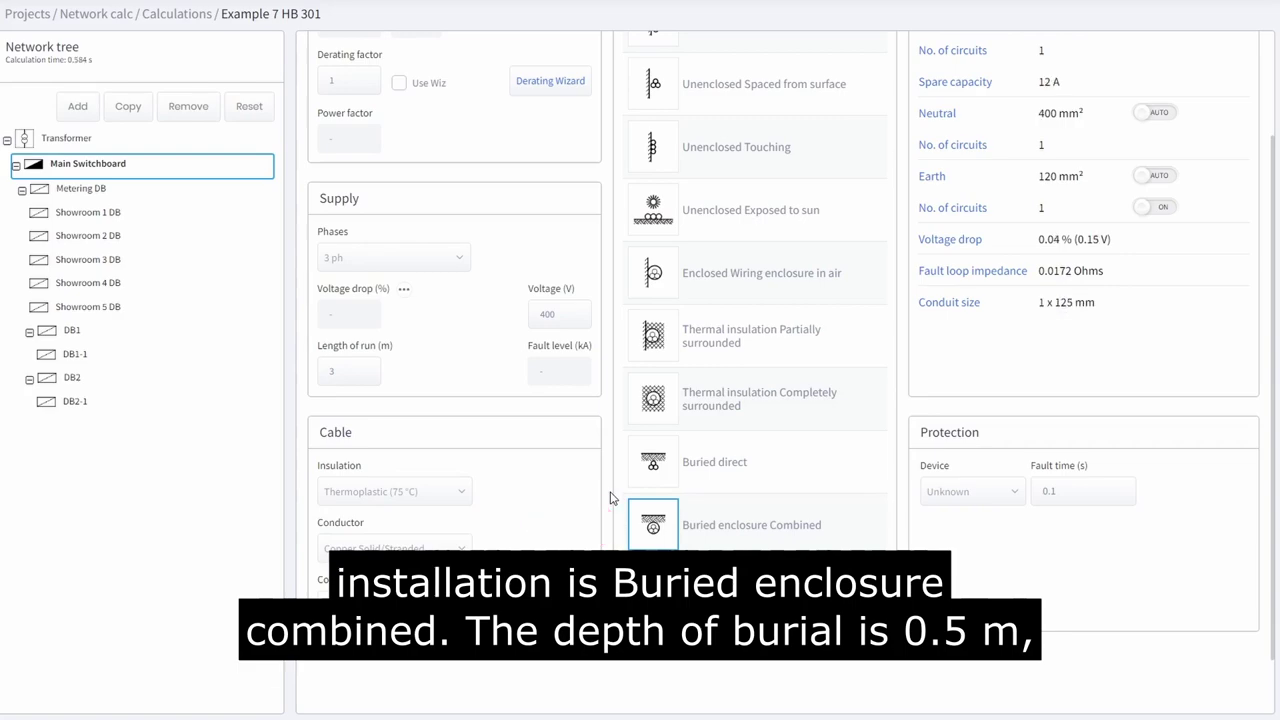
- Complete the derating wizard for the Main Switchboard cable with no group derating and the standard 0.5 m burial depth
{"action": "scroll", "coordinate": [612, 497], "scroll_direction": "up", "scroll_amount": 1}
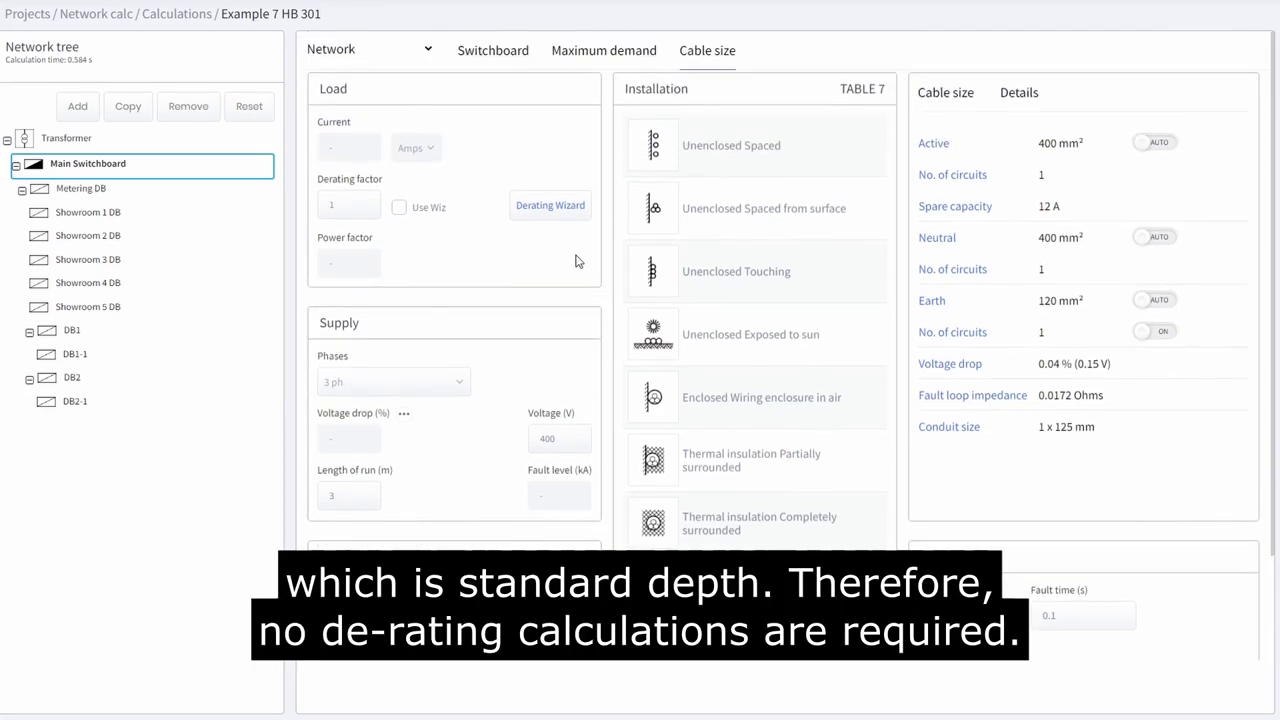
{"action": "left_click", "coordinate": [549, 205]}
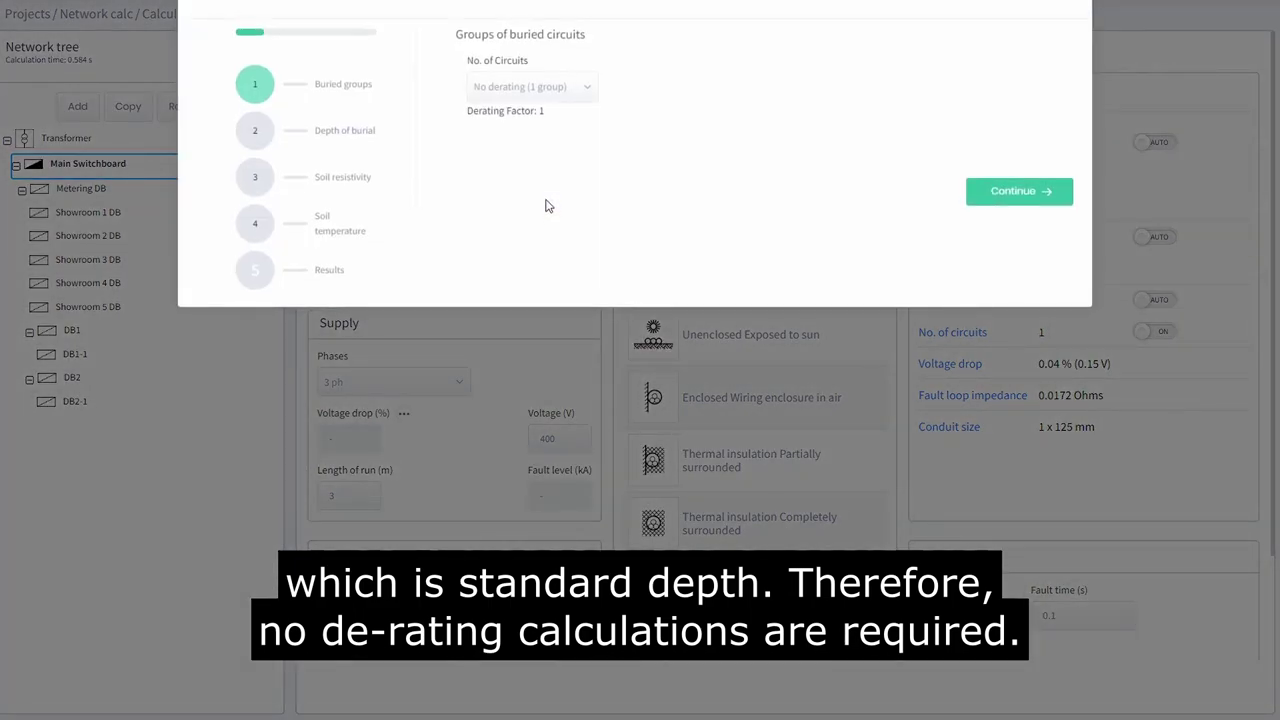
{"action": "left_click", "coordinate": [998, 203]}
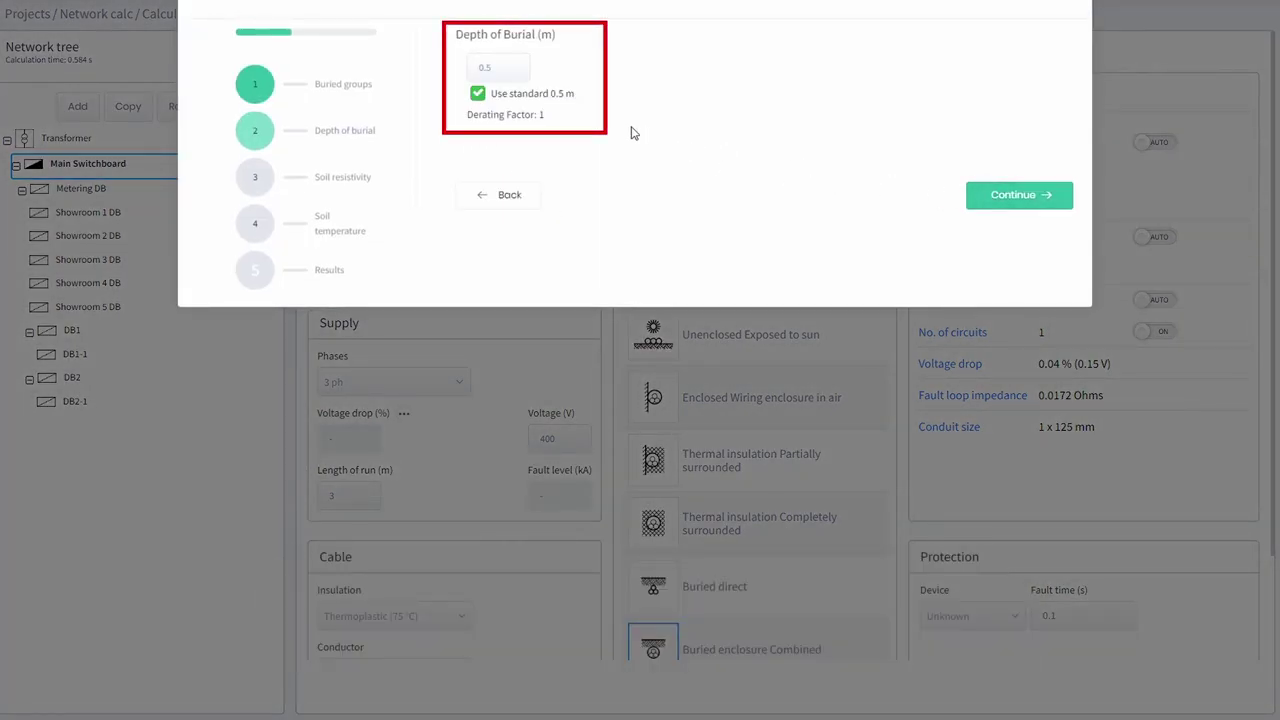
{"action": "left_click", "coordinate": [1028, 200]}
{"action": "left_click", "coordinate": [1027, 205]}
{"action": "left_click", "coordinate": [1027, 205]}
{"action": "left_click", "coordinate": [1025, 517]}
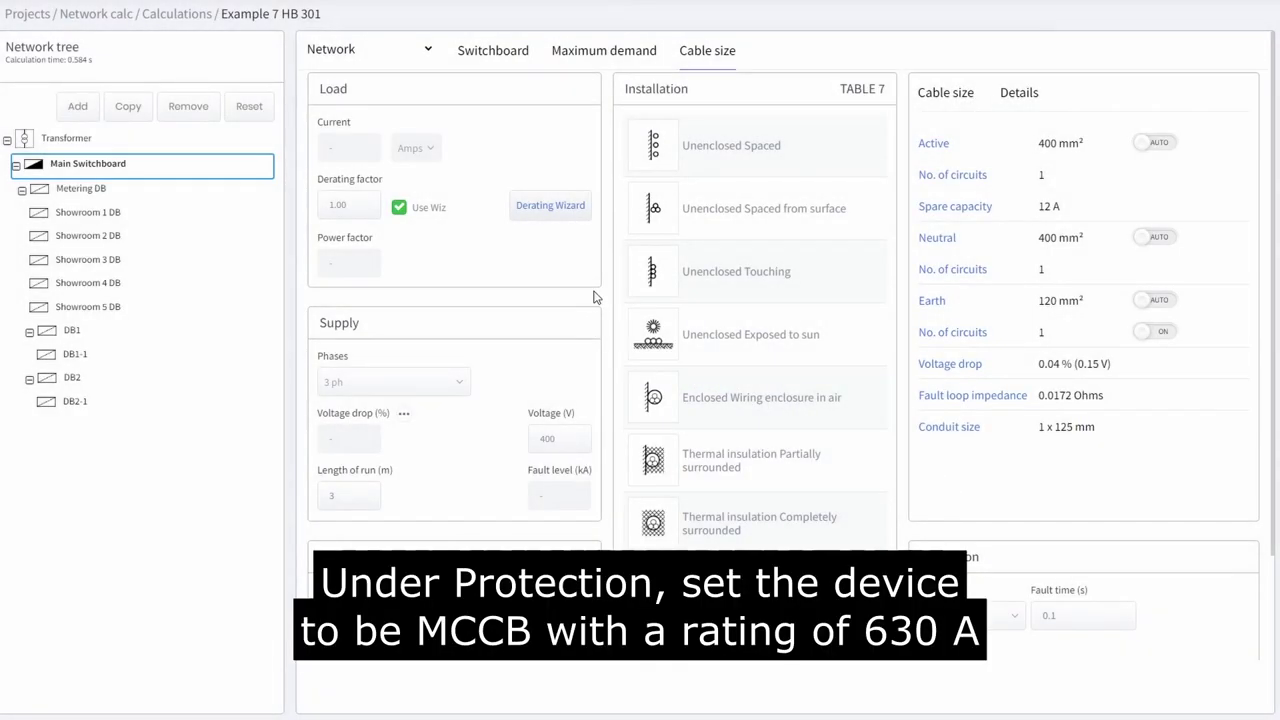
- Set the Main Switchboard cable's protection device to an MCCB rated 630 A
{"action": "left_click", "coordinate": [1000, 615]}
{"action": "left_click", "coordinate": [971, 694]}
{"action": "scroll", "coordinate": [1063, 635], "scroll_direction": "down", "scroll_amount": 2}
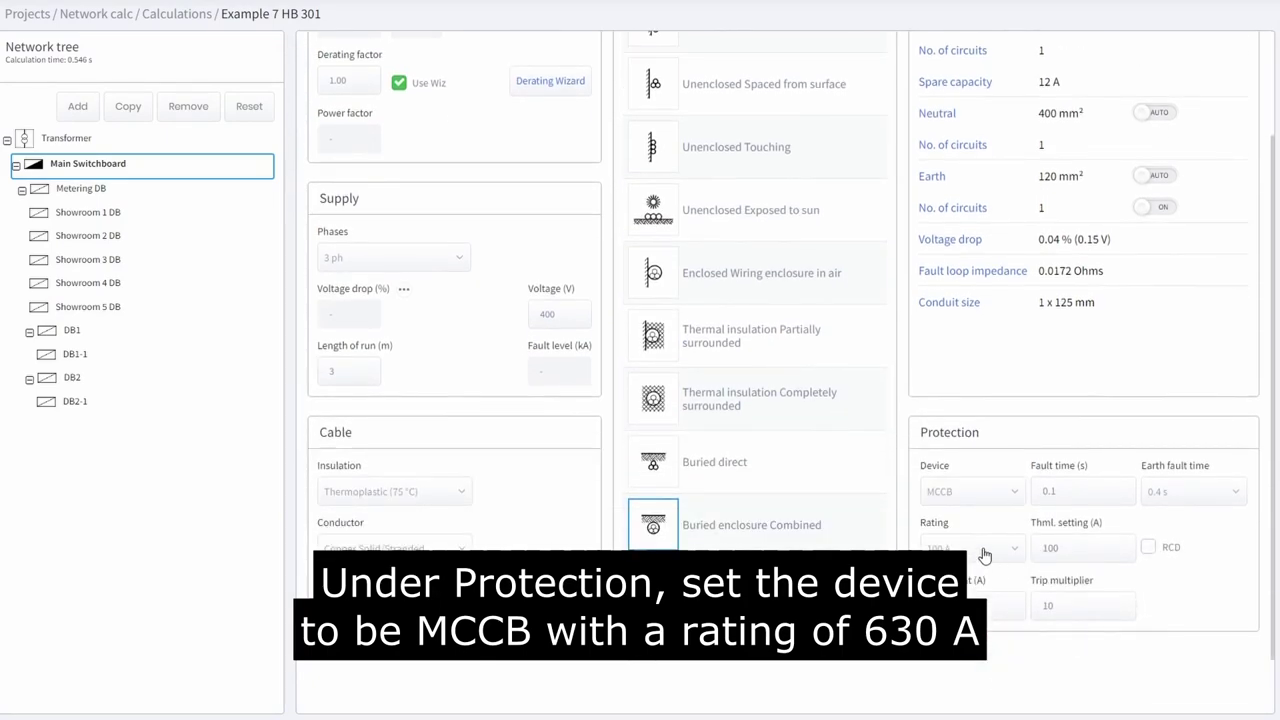
{"action": "left_click", "coordinate": [985, 552]}
{"action": "scroll", "coordinate": [978, 690], "scroll_direction": "down", "scroll_amount": 5}
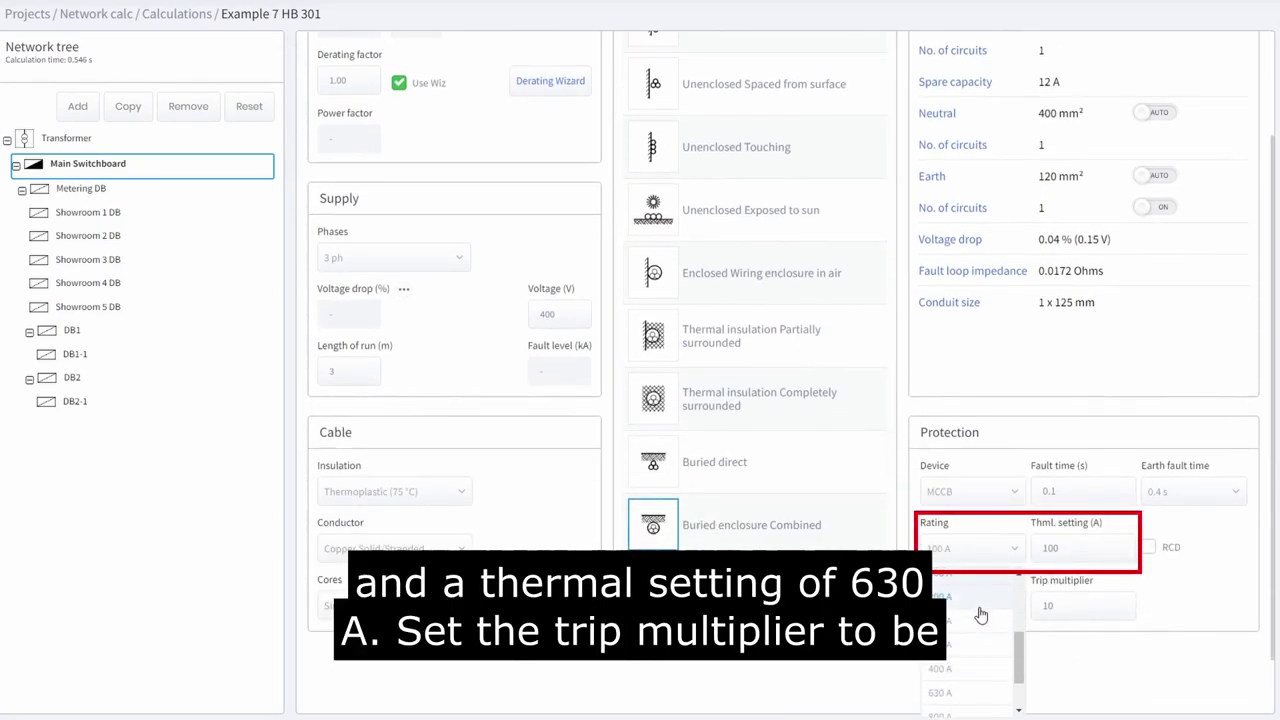
{"action": "left_click", "coordinate": [958, 698]}
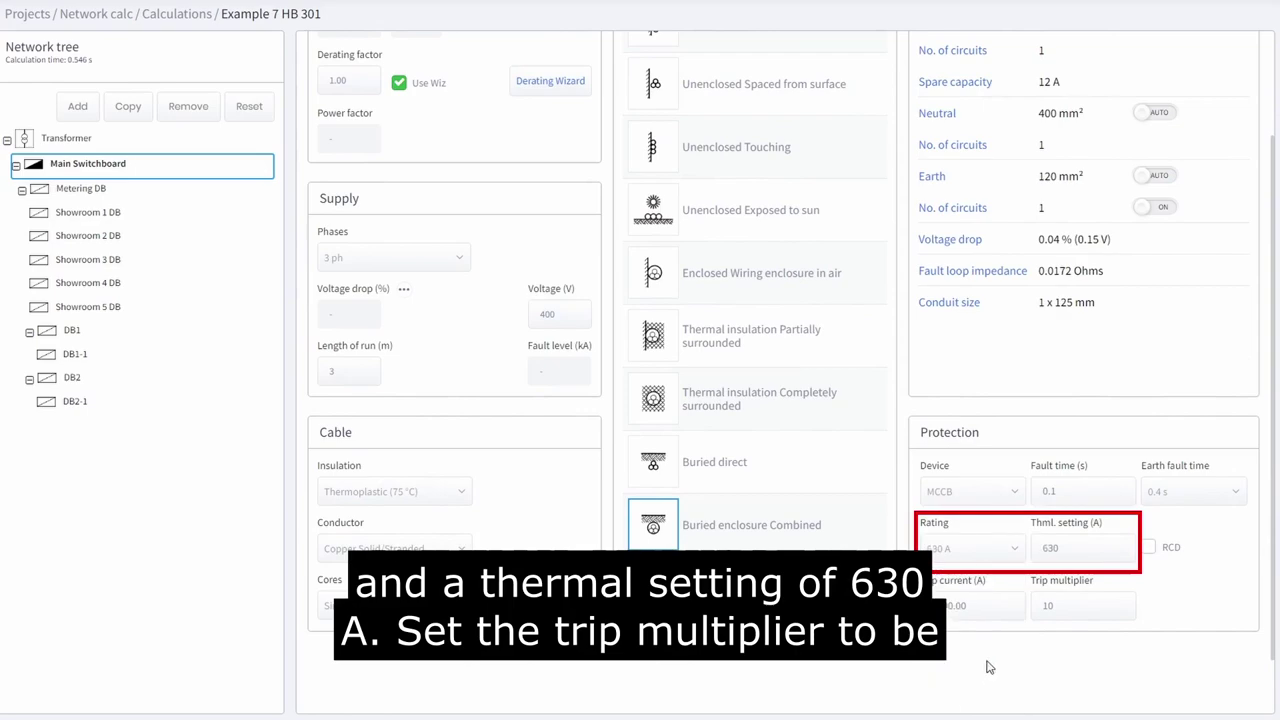
- Set the trip multiplier of the Main Switchboard's MCCB to 7.5 and review the resulting cable size
{"action": "left_click", "coordinate": [1040, 608]}
{"action": "double_click", "coordinate": [1040, 608]}
{"action": "type", "text": "7.5"}
{"action": "left_click", "coordinate": [1170, 607]}
{"action": "scroll", "coordinate": [1199, 611], "scroll_direction": "up", "scroll_amount": 2}
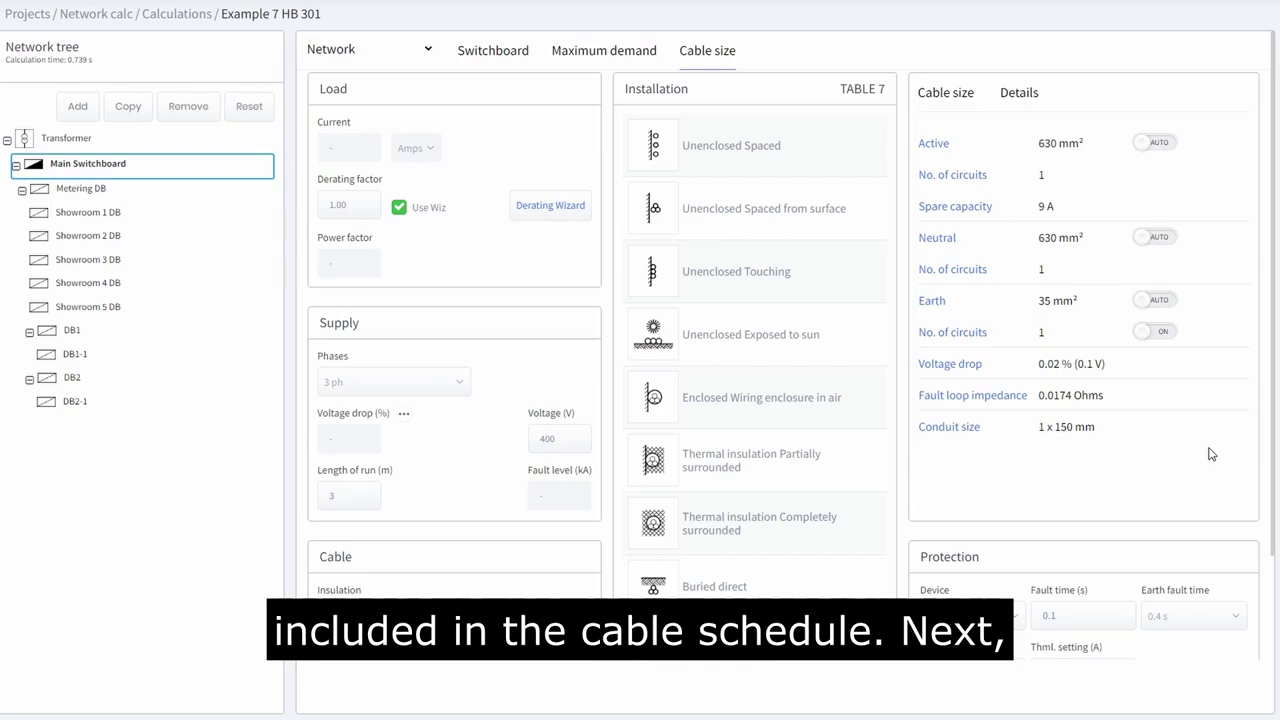
- Set the Metering DB cable's length of run to 60 m and its installation to Buried enclosure Combined
{"action": "key", "text": "Down"}
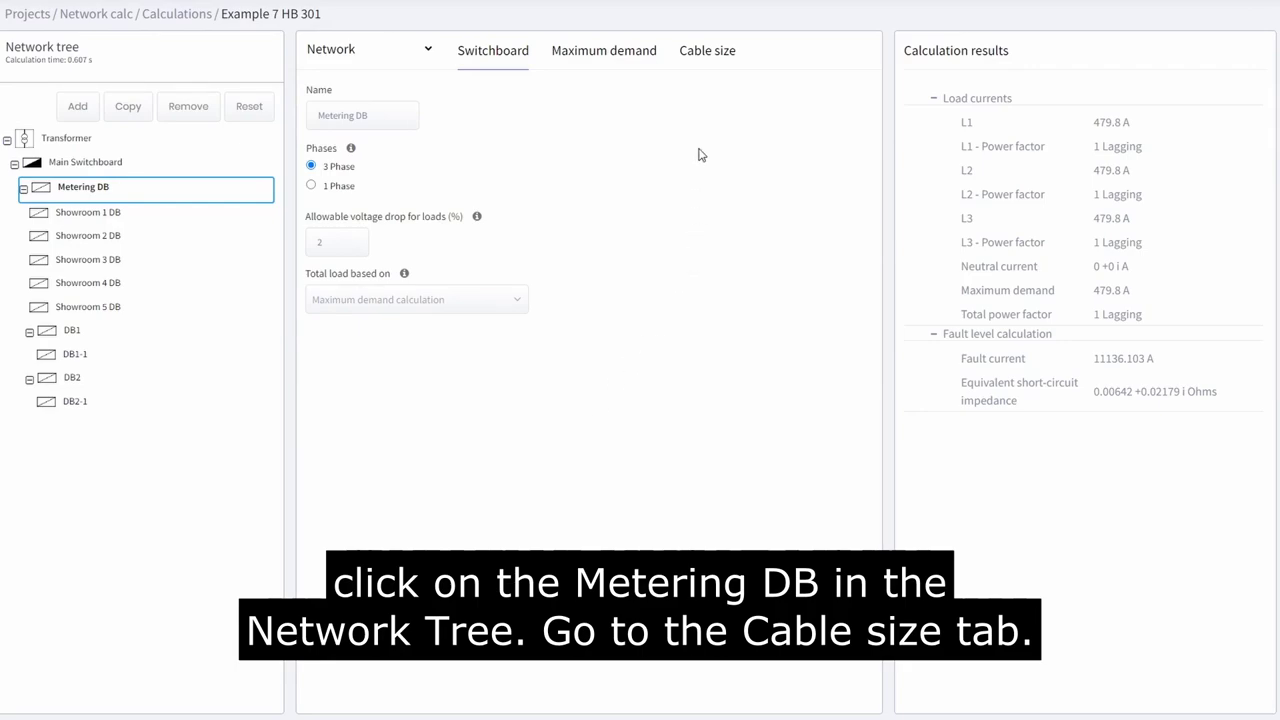
{"action": "left_click", "coordinate": [705, 50]}
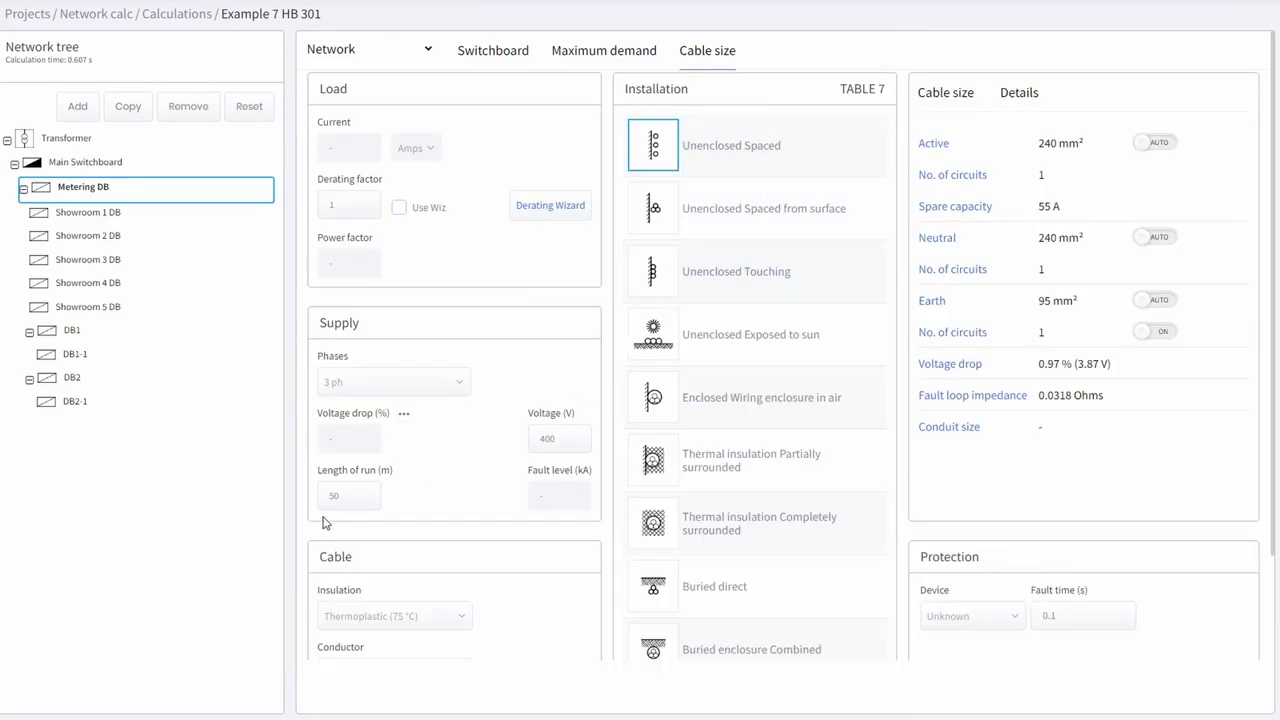
{"action": "left_click", "coordinate": [340, 497]}
{"action": "key", "text": "BackSpace"}
{"action": "key", "text": "BackSpace"}
{"action": "type", "text": "60"}
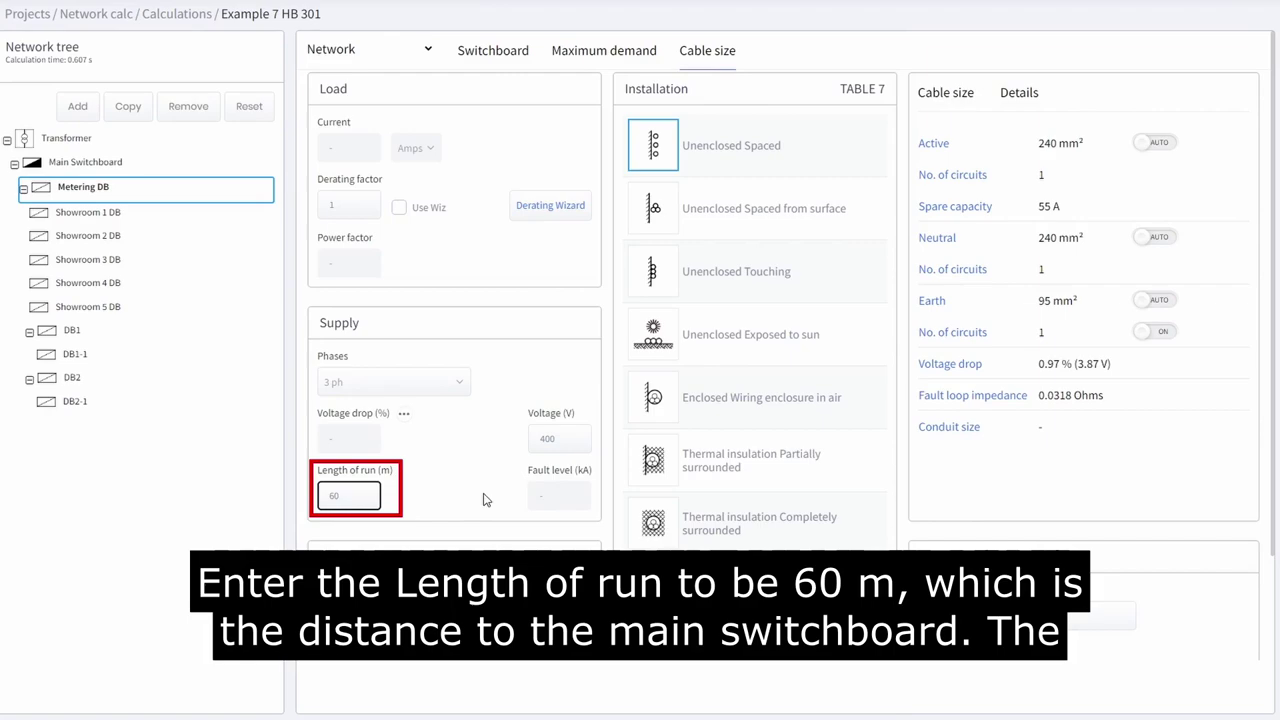
{"action": "left_click", "coordinate": [483, 499]}
{"action": "scroll", "coordinate": [503, 468], "scroll_direction": "down", "scroll_amount": 1}
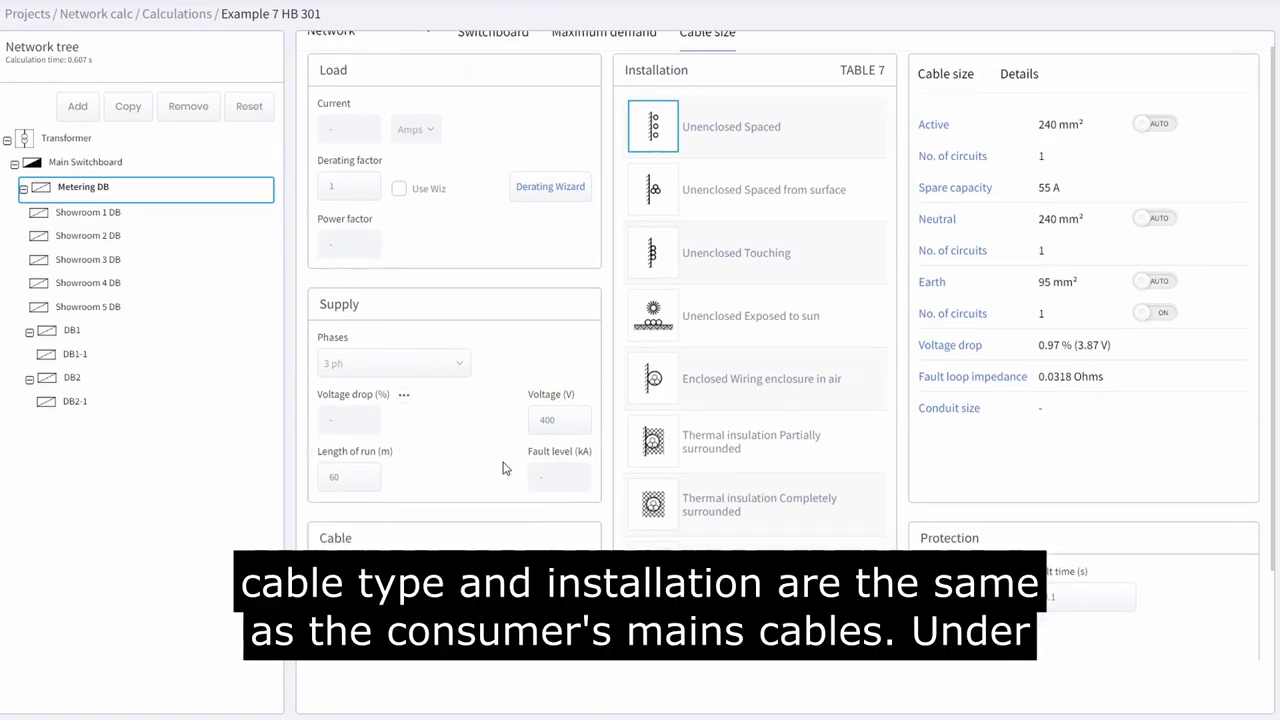
{"action": "scroll", "coordinate": [503, 468], "scroll_direction": "down", "scroll_amount": 1}
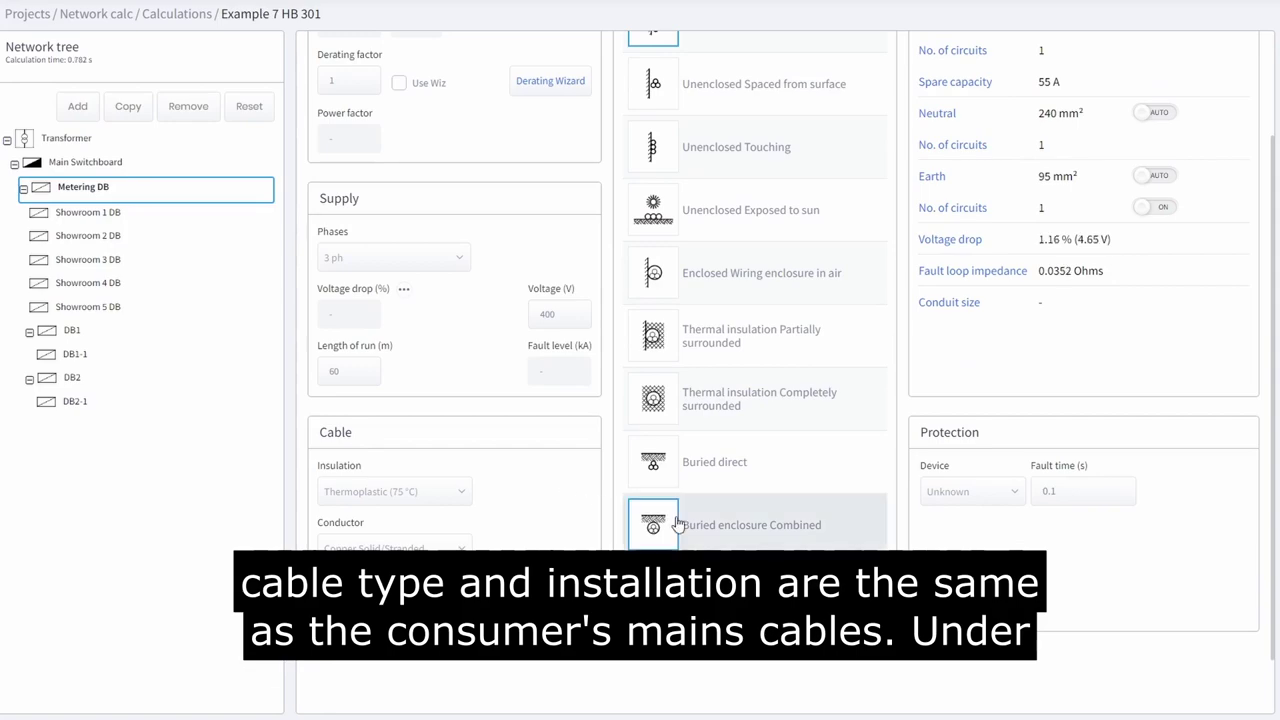
- Set the Metering DB cable's protection device to an MCCB rated 630 A
{"action": "left_click", "coordinate": [975, 492]}
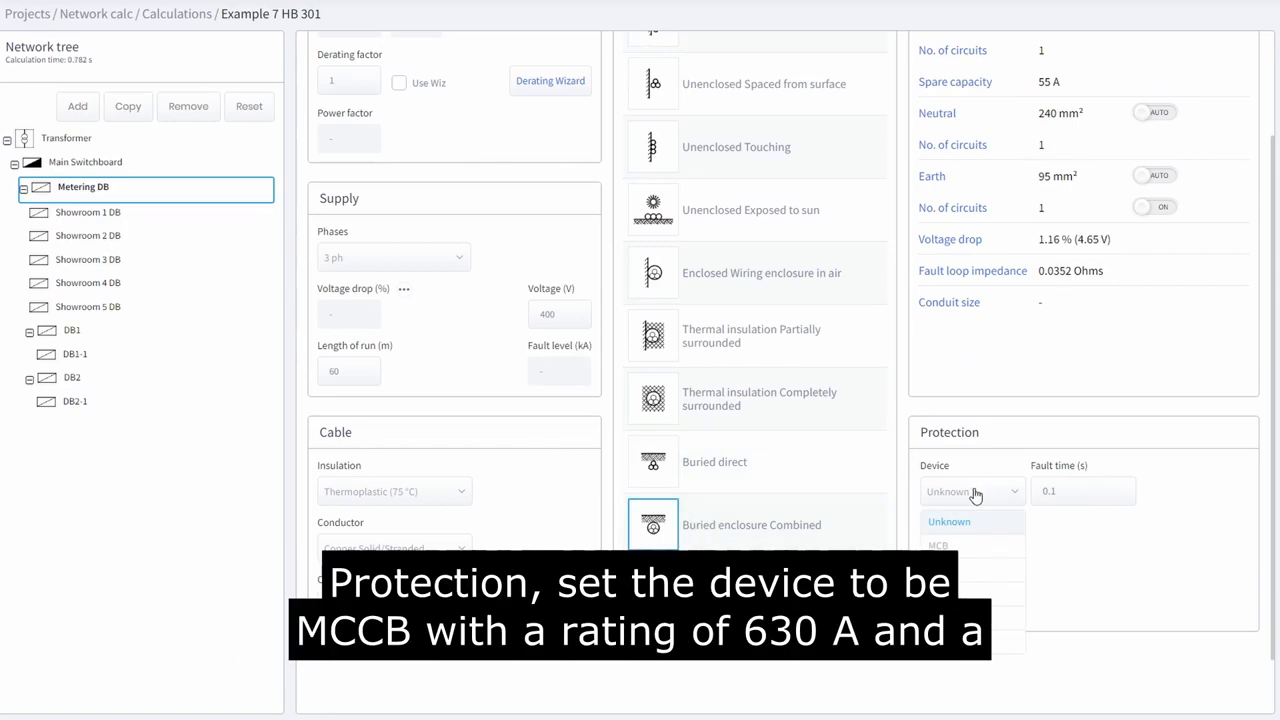
{"action": "left_click", "coordinate": [975, 569]}
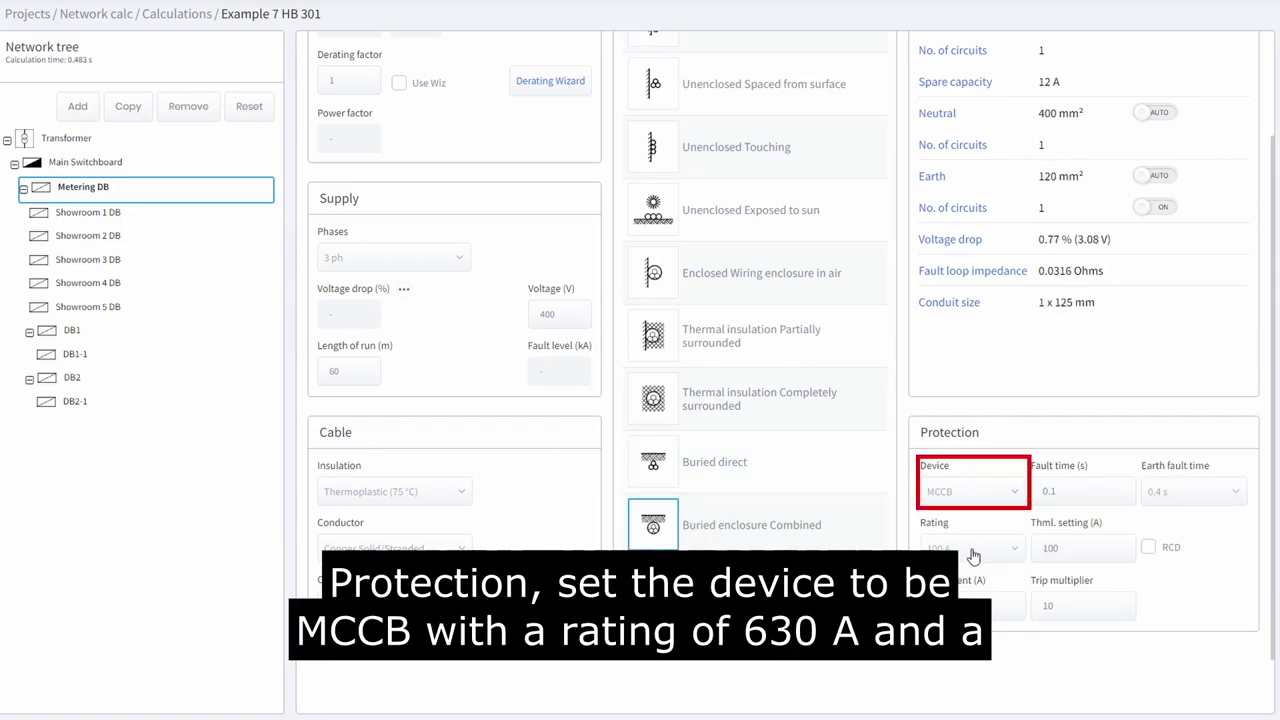
{"action": "left_click", "coordinate": [973, 549]}
{"action": "left_click", "coordinate": [1002, 633]}
- Set the Metering DB MCCB's thermal setting to 500 A and its trip multiplier to 7.5, and review the cable size
{"action": "double_click", "coordinate": [1075, 549]}
{"action": "type", "text": "500"}
{"action": "left_click", "coordinate": [1083, 598]}
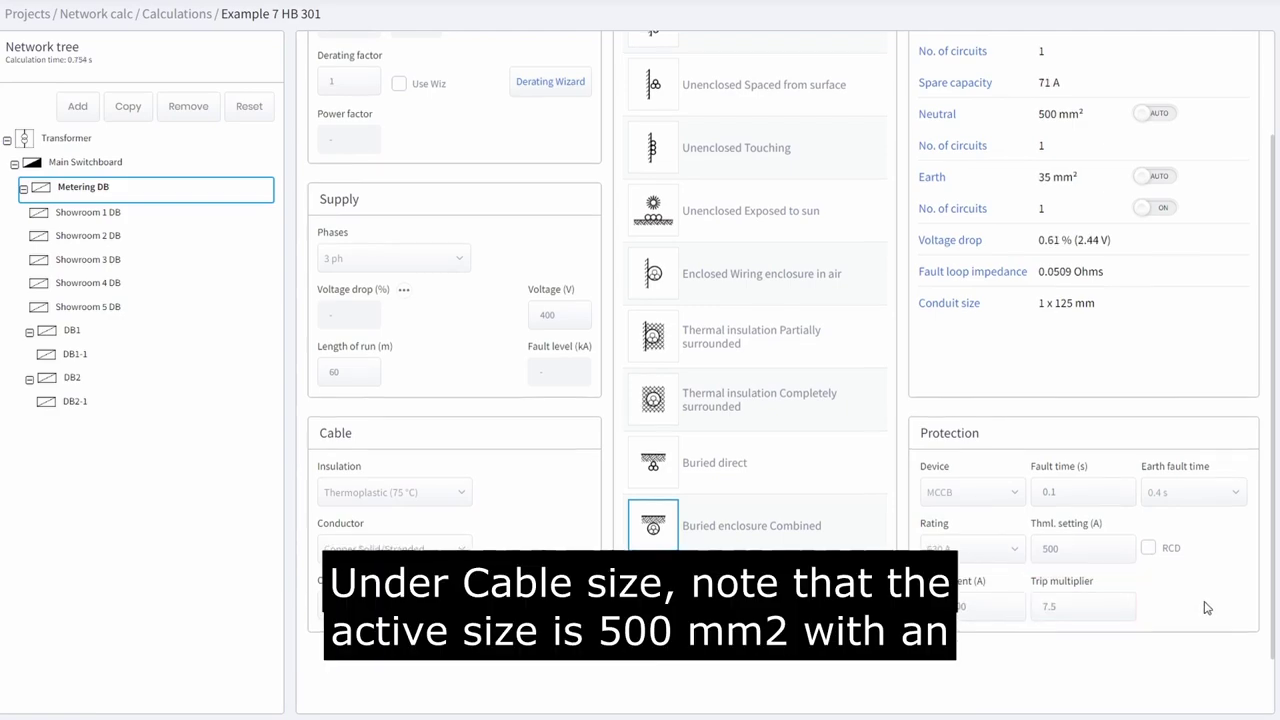
{"action": "scroll", "coordinate": [1214, 610], "scroll_direction": "up", "scroll_amount": 3}
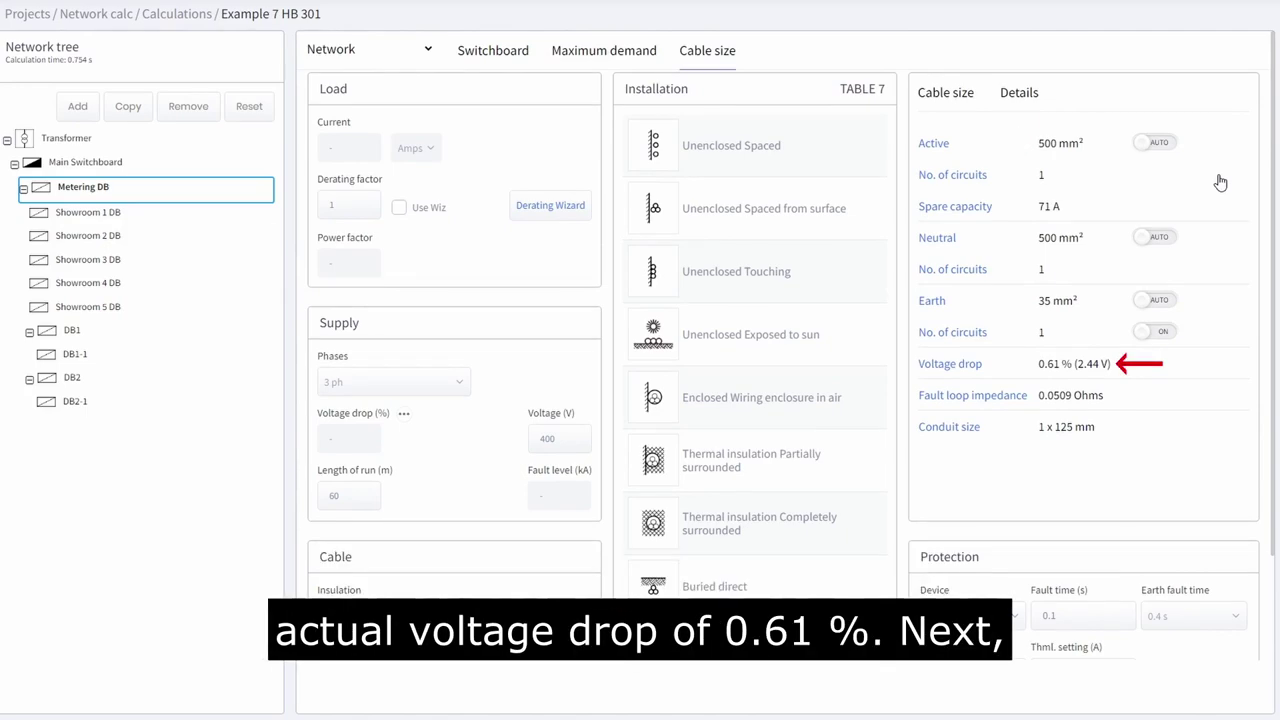
- For the Showroom 1 DB supply cable, set the installation method to Unenclosed Spaced from surface
{"action": "key", "text": "Down"}
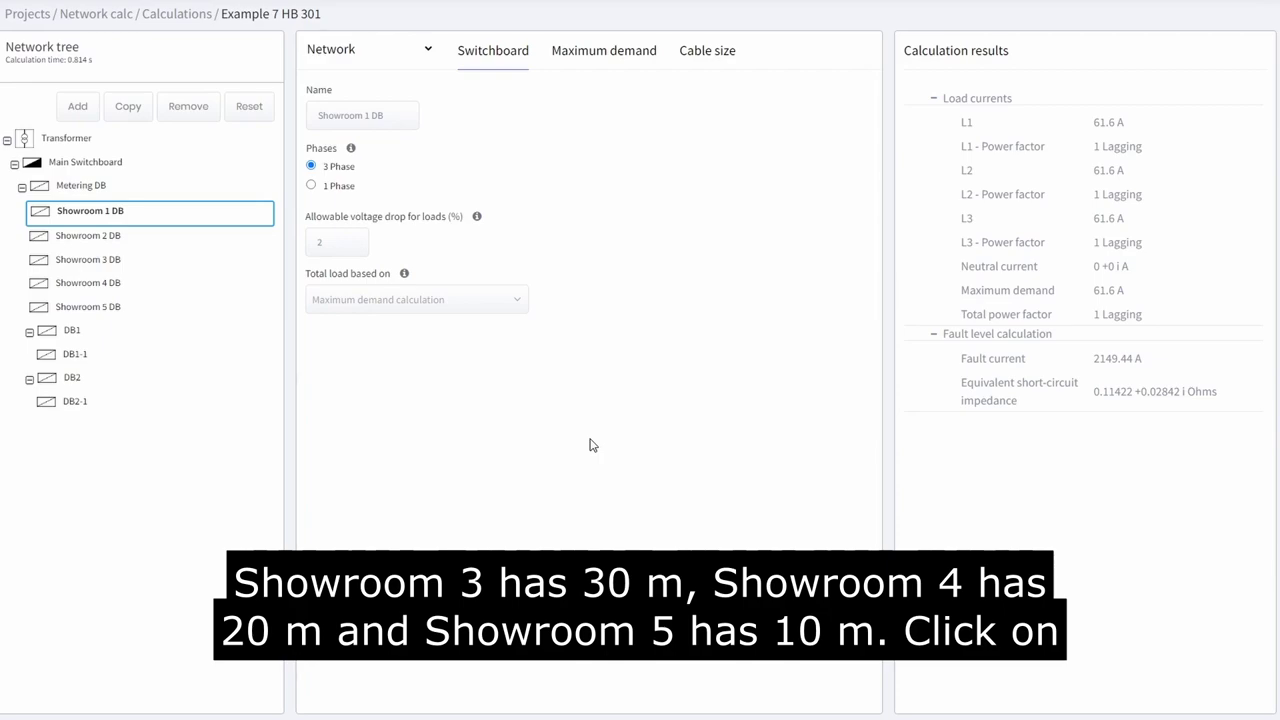
{"action": "left_click", "coordinate": [708, 52]}
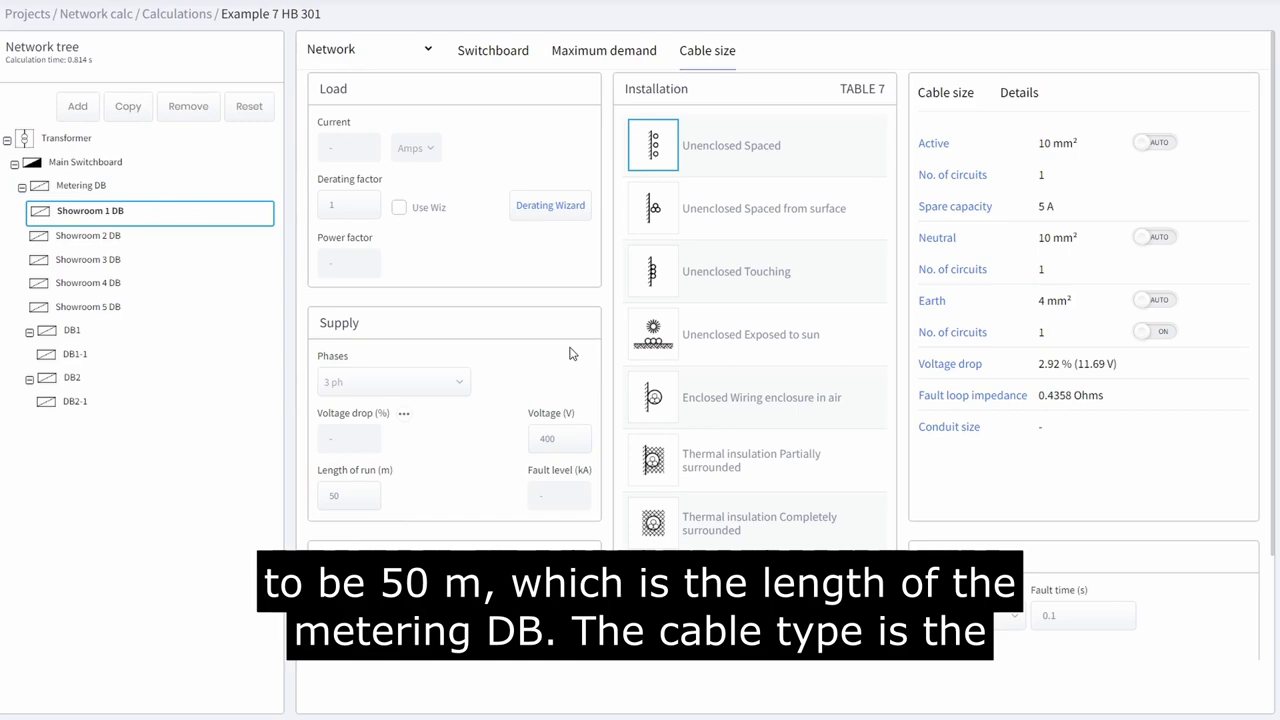
{"action": "scroll", "coordinate": [493, 372], "scroll_direction": "down", "scroll_amount": 1}
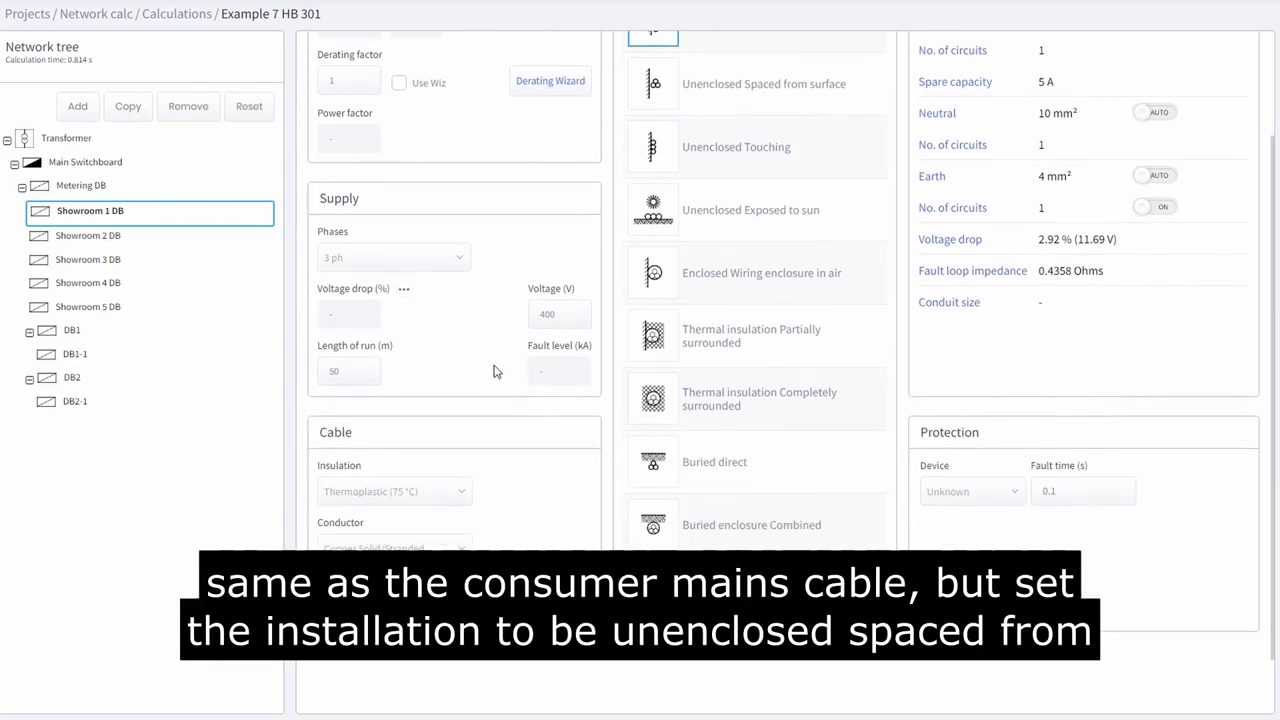
{"action": "scroll", "coordinate": [495, 495], "scroll_direction": "up", "scroll_amount": 1}
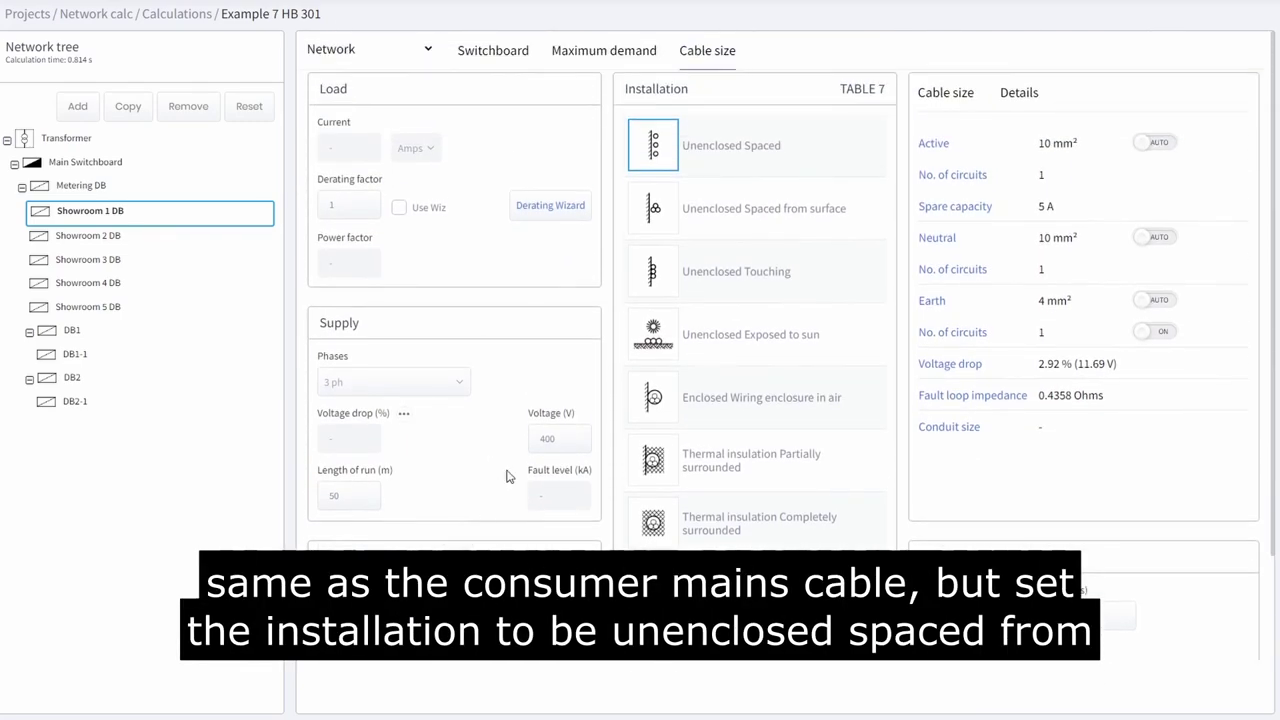
{"action": "left_click", "coordinate": [760, 209]}
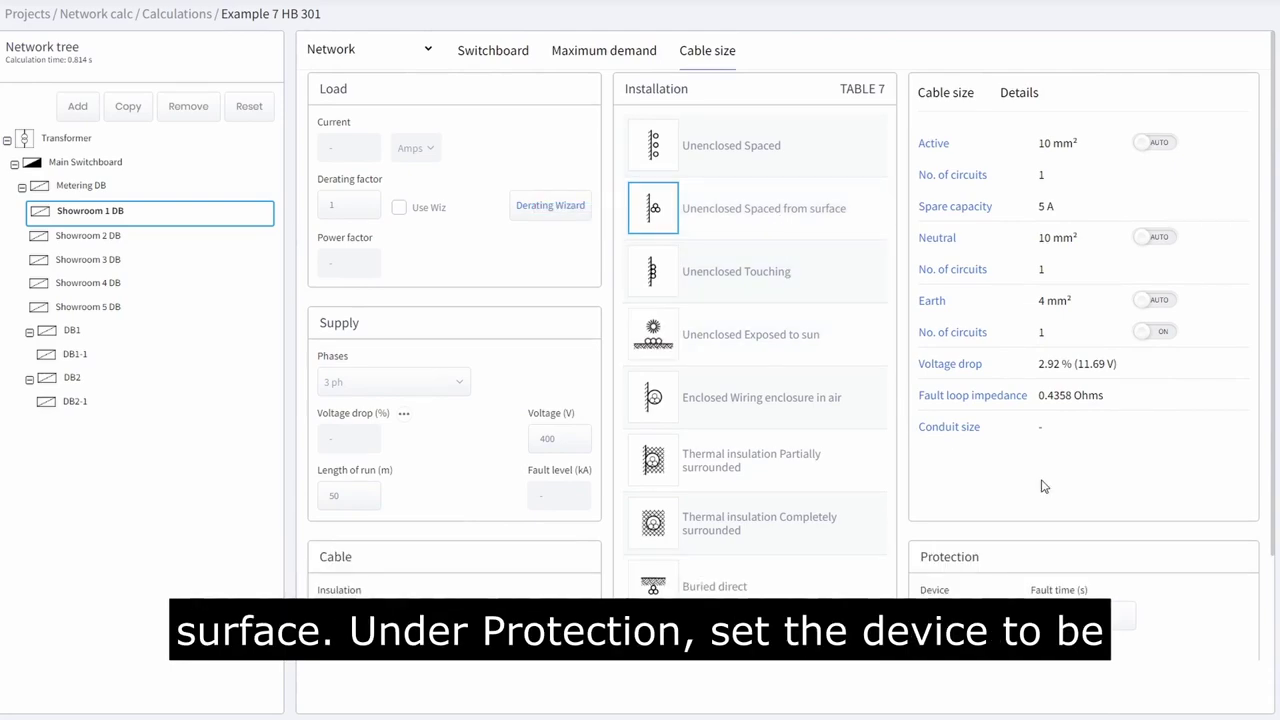
- Set the Showroom 1 DB cable's protection device to an MCCB with a 63 A rating and 63 A thermal setting
{"action": "scroll", "coordinate": [1045, 486], "scroll_direction": "down", "scroll_amount": 1}
{"action": "left_click", "coordinate": [978, 494]}
{"action": "left_click", "coordinate": [975, 569]}
{"action": "left_click", "coordinate": [973, 553]}
{"action": "left_click", "coordinate": [963, 681]}
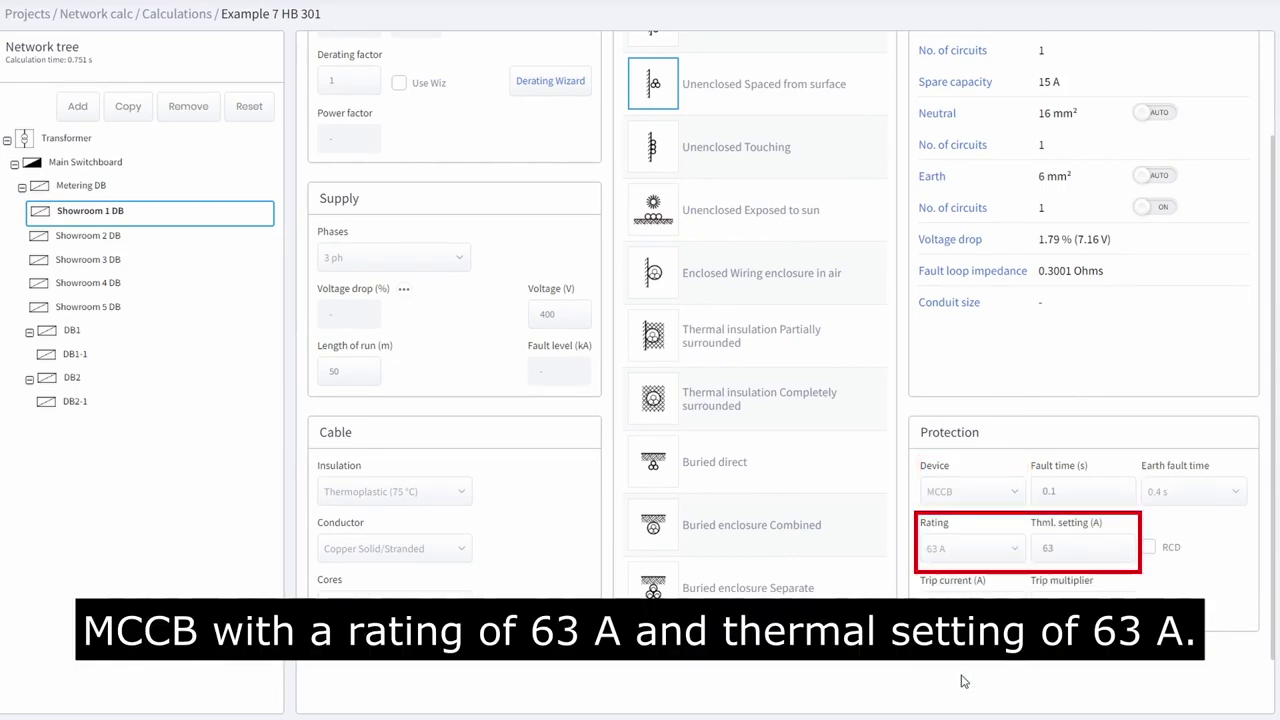
- Set the trip multiplier of the Showroom 1 DB's MCCB to 7.5 and review the cable size
{"action": "left_click", "coordinate": [1016, 607]}
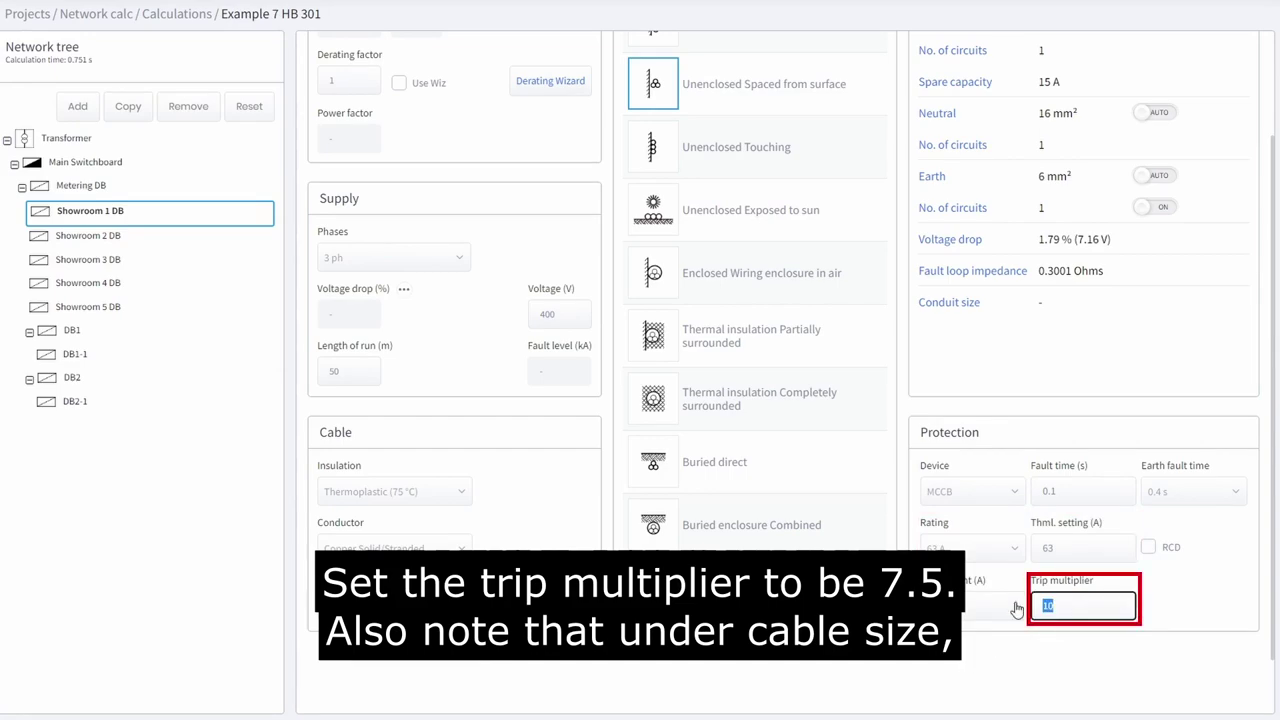
{"action": "type", "text": "7.5"}
{"action": "left_click", "coordinate": [1197, 609]}
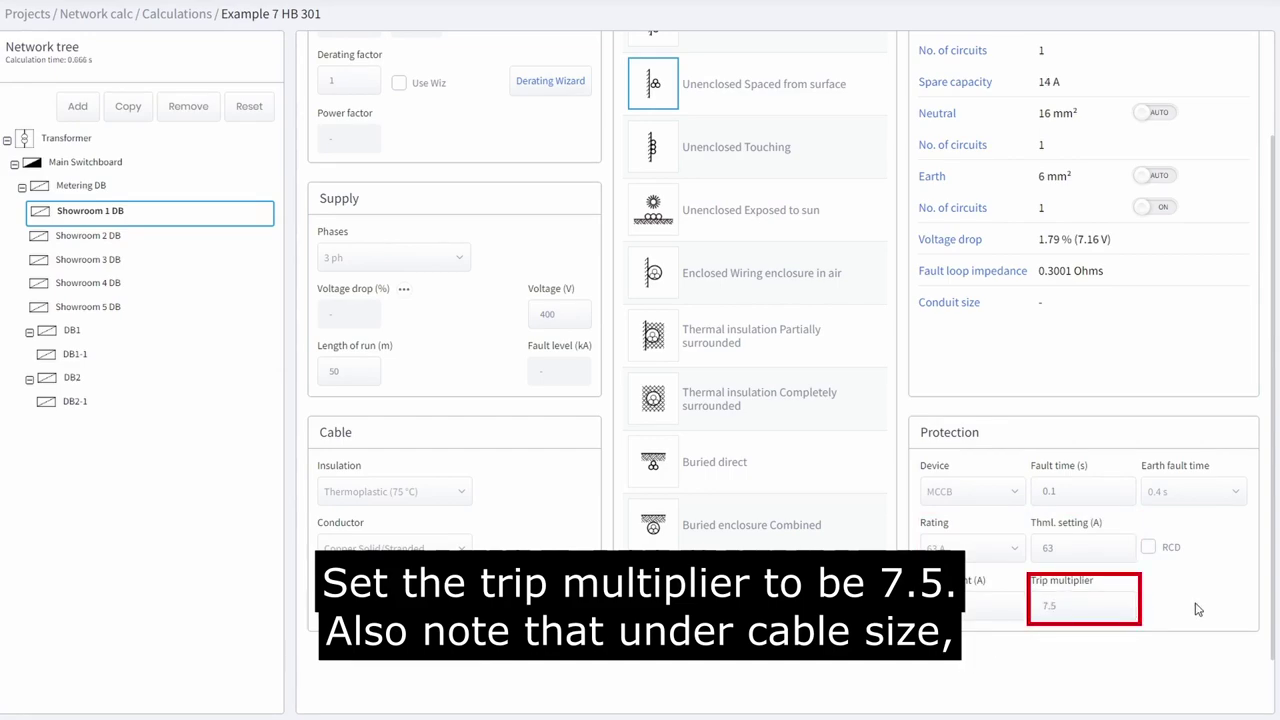
{"action": "scroll", "coordinate": [1194, 608], "scroll_direction": "up", "scroll_amount": 3}
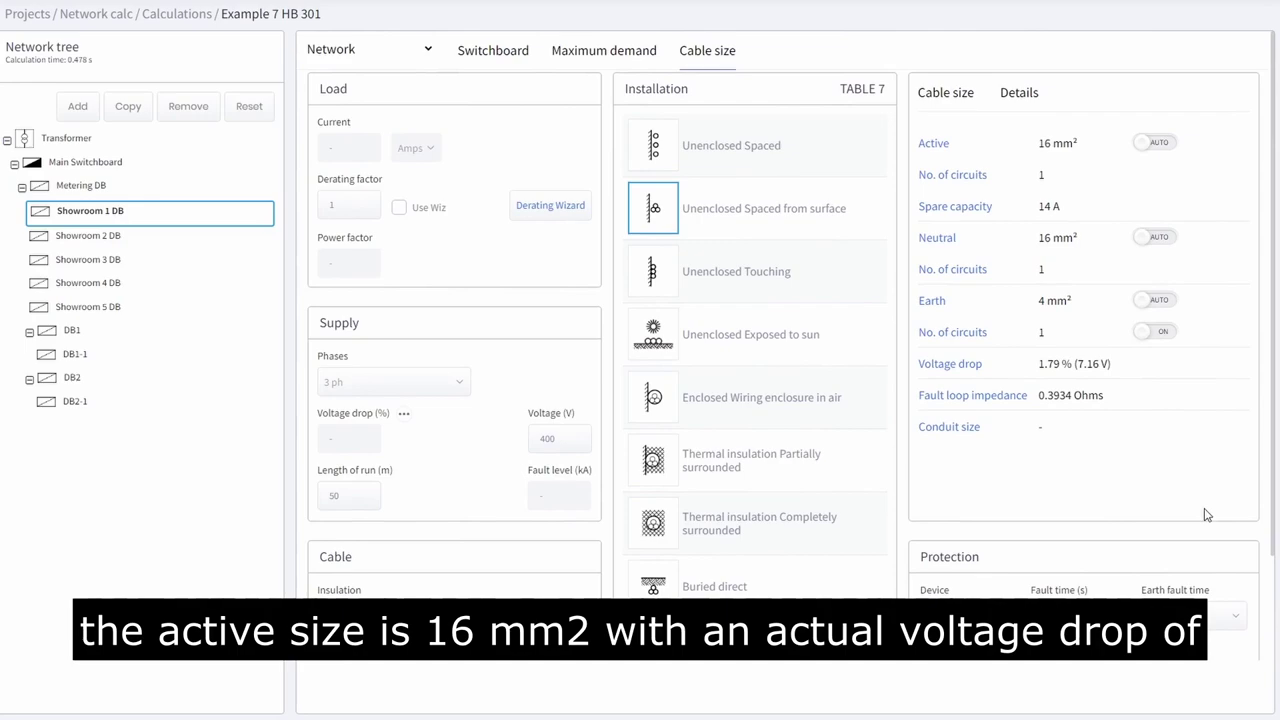
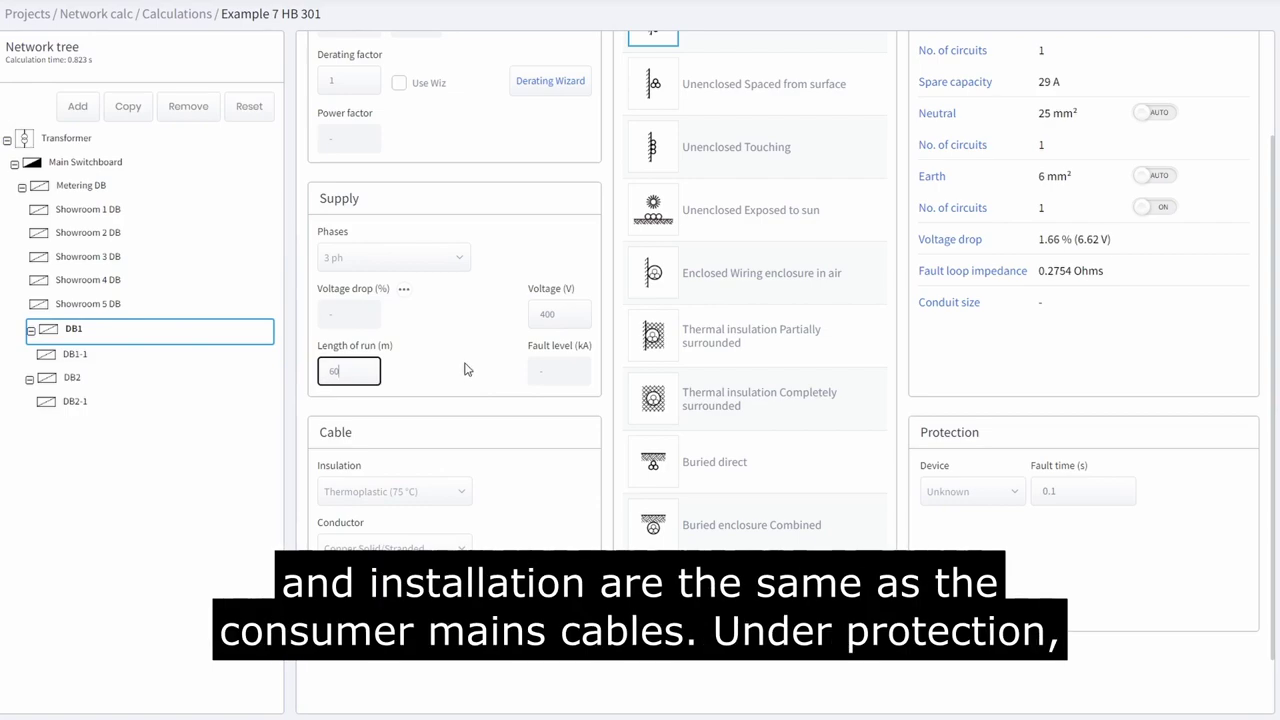
- Set DB1's length of run to 60 m and its installation to Buried enclosure Combined, and review the cable size
{"action": "left_click", "coordinate": [465, 370]}
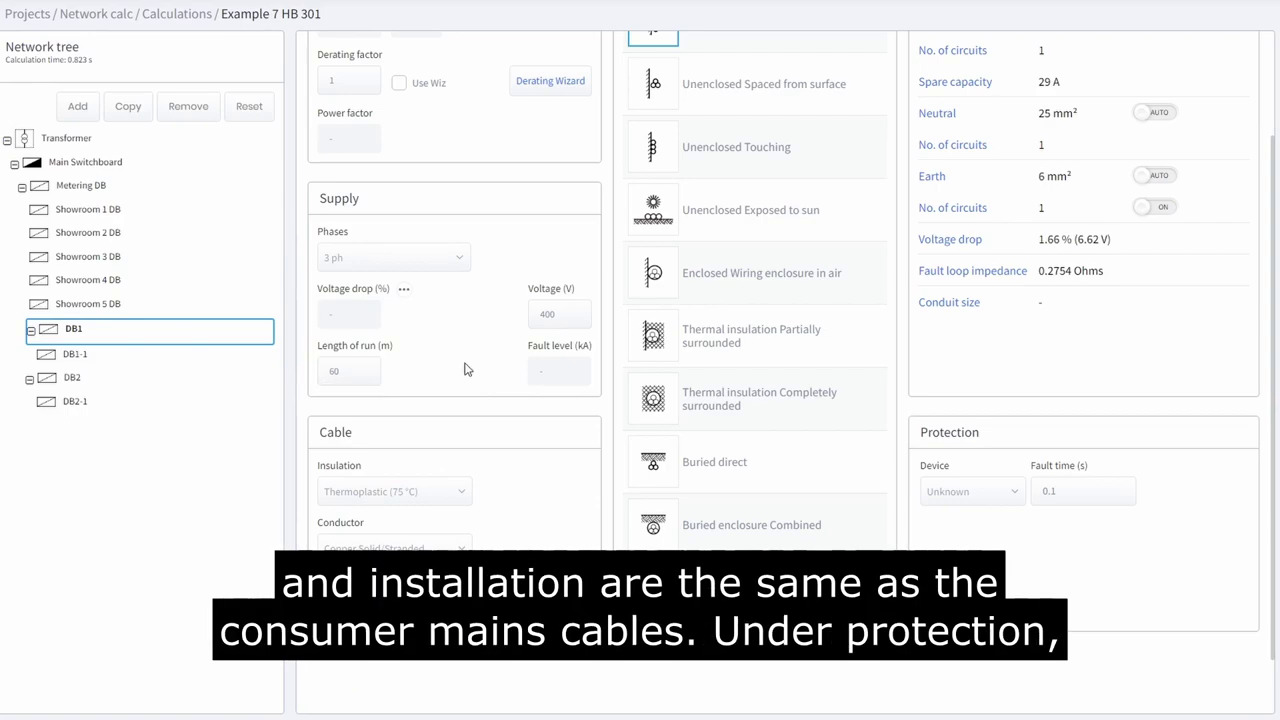
{"action": "left_click", "coordinate": [686, 523]}
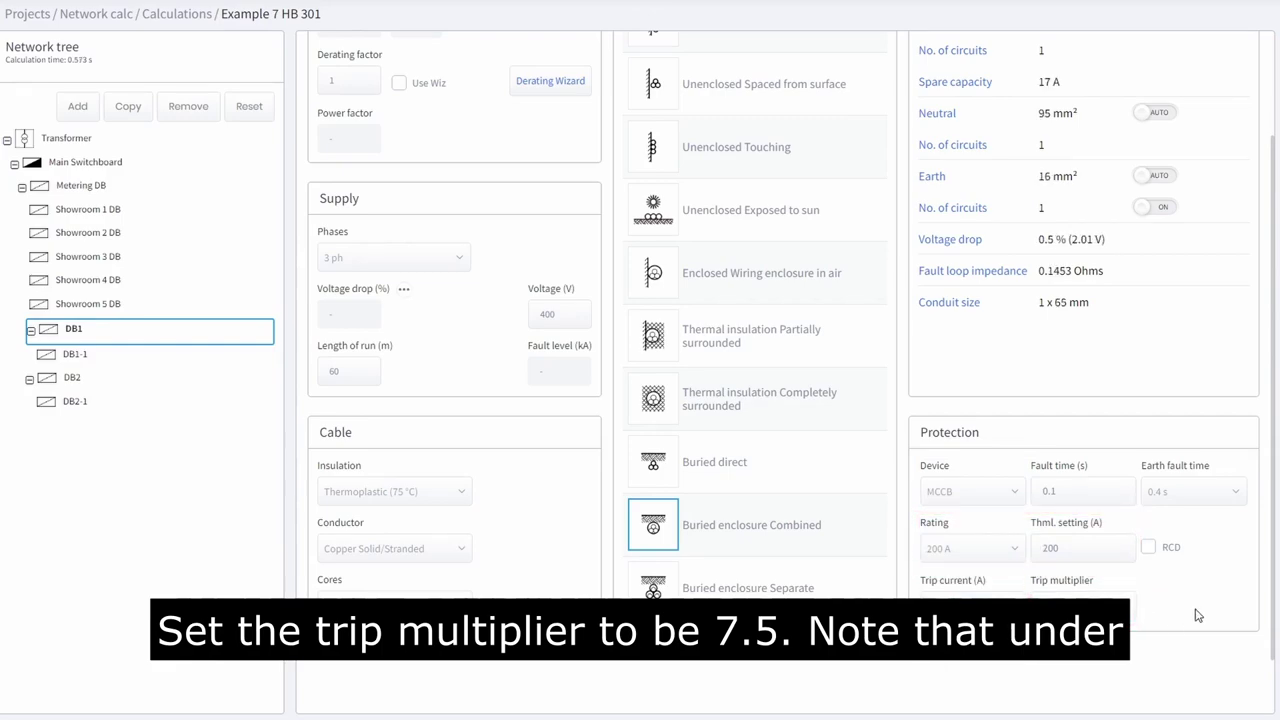
{"action": "scroll", "coordinate": [1195, 620], "scroll_direction": "up", "scroll_amount": 2}
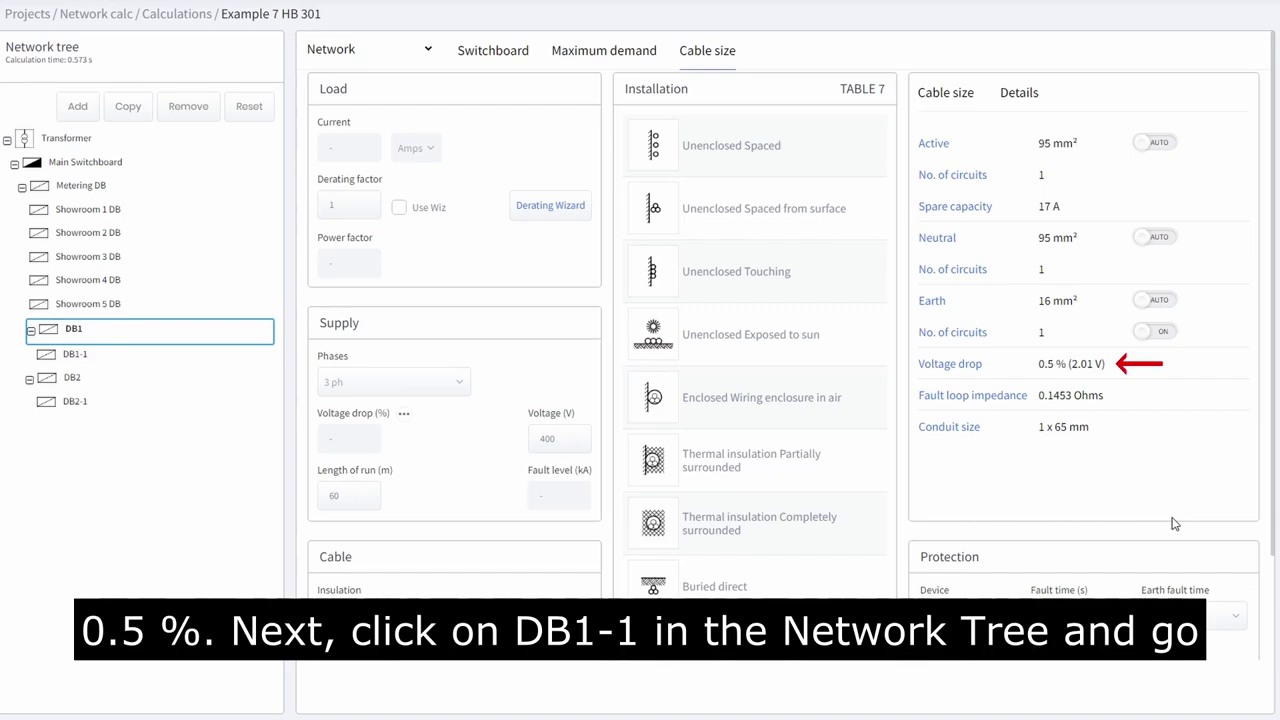
- Set the DB1-1 cable's length of run to 40 m and its installation to Unenclosed Spaced from surface
{"action": "left_click", "coordinate": [72, 360]}
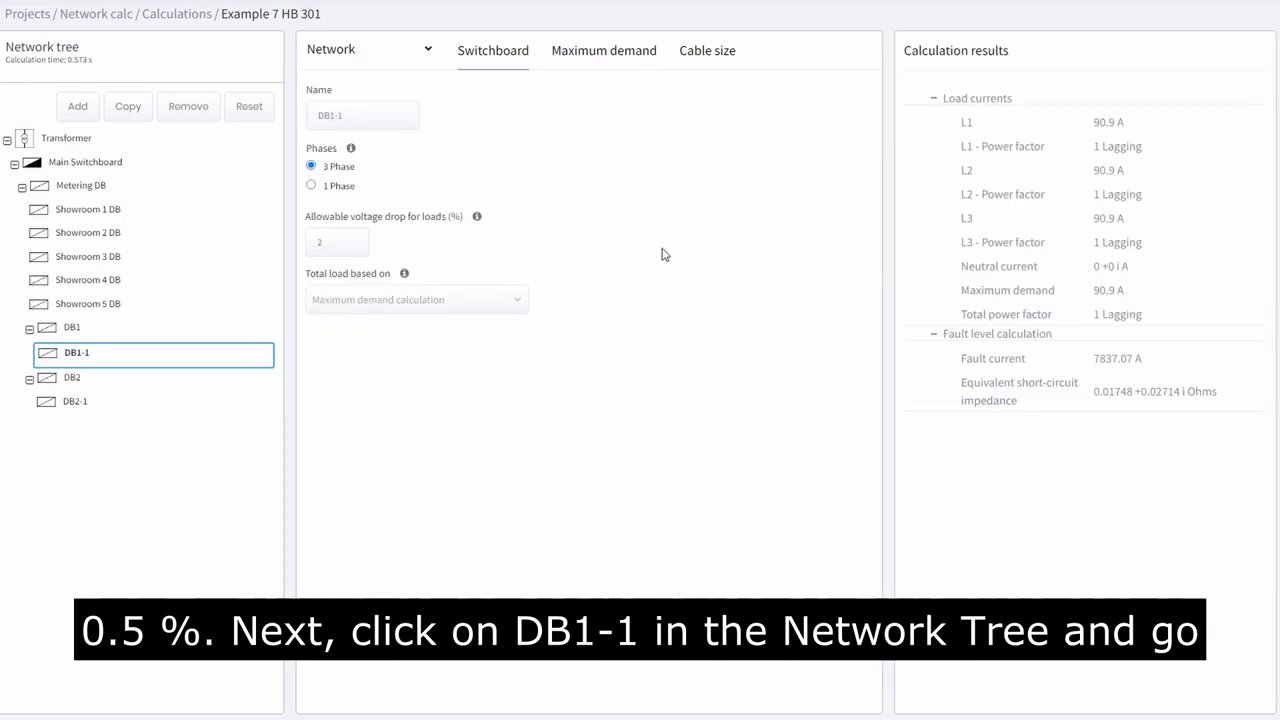
{"action": "left_click", "coordinate": [703, 55]}
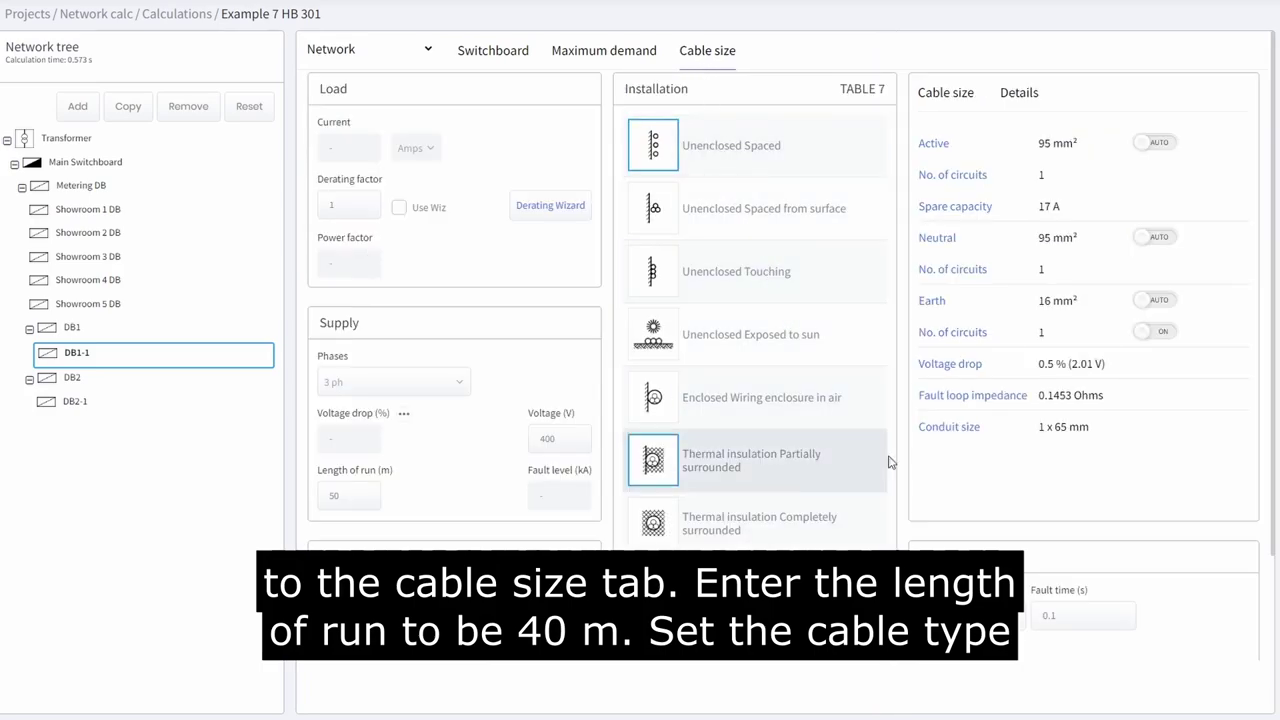
{"action": "left_click_drag", "start_coordinate": [360, 505], "coordinate": [300, 505]}
{"action": "type", "text": "40"}
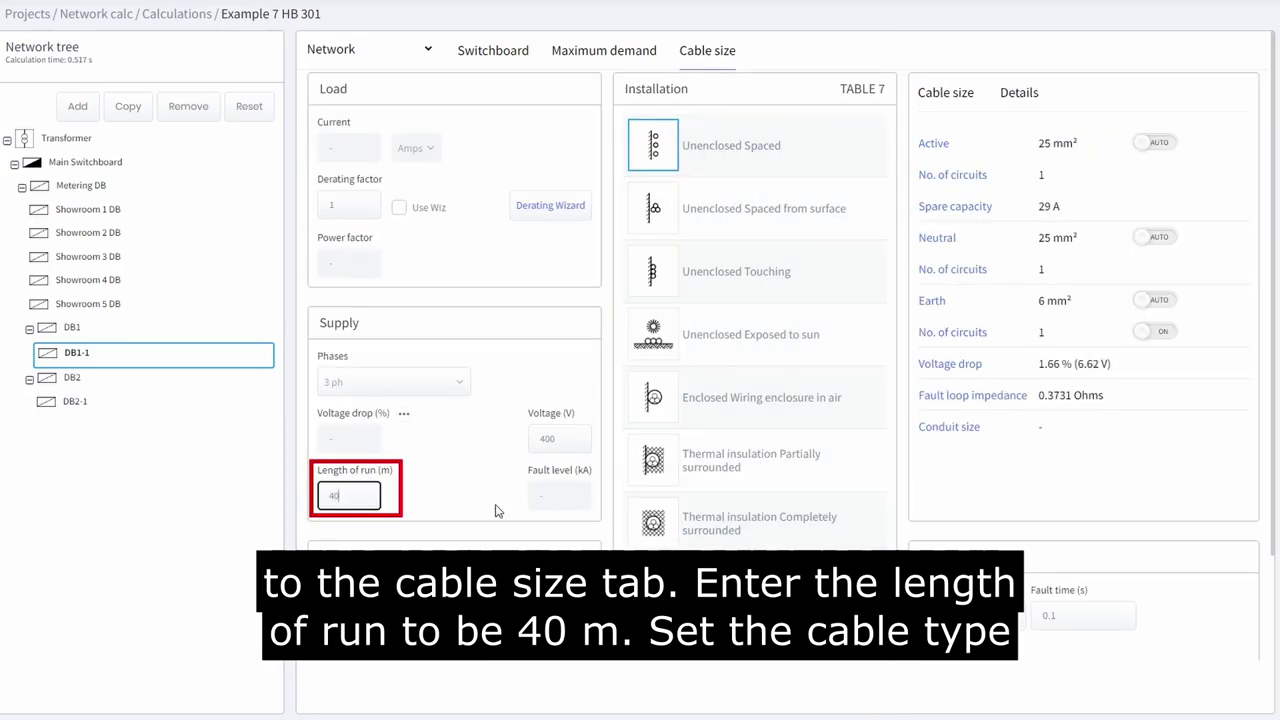
{"action": "left_click", "coordinate": [500, 510]}
{"action": "scroll", "coordinate": [548, 544], "scroll_direction": "down", "scroll_amount": 3}
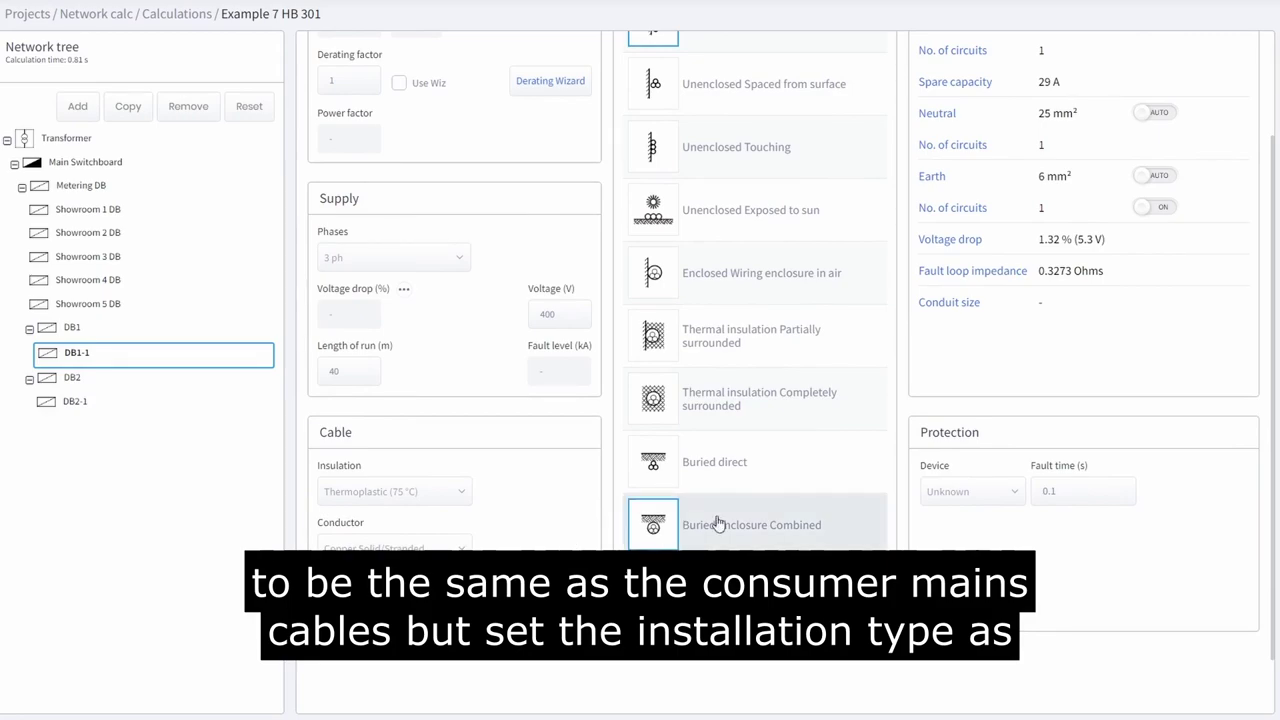
{"action": "scroll", "coordinate": [789, 275], "scroll_direction": "up", "scroll_amount": 3}
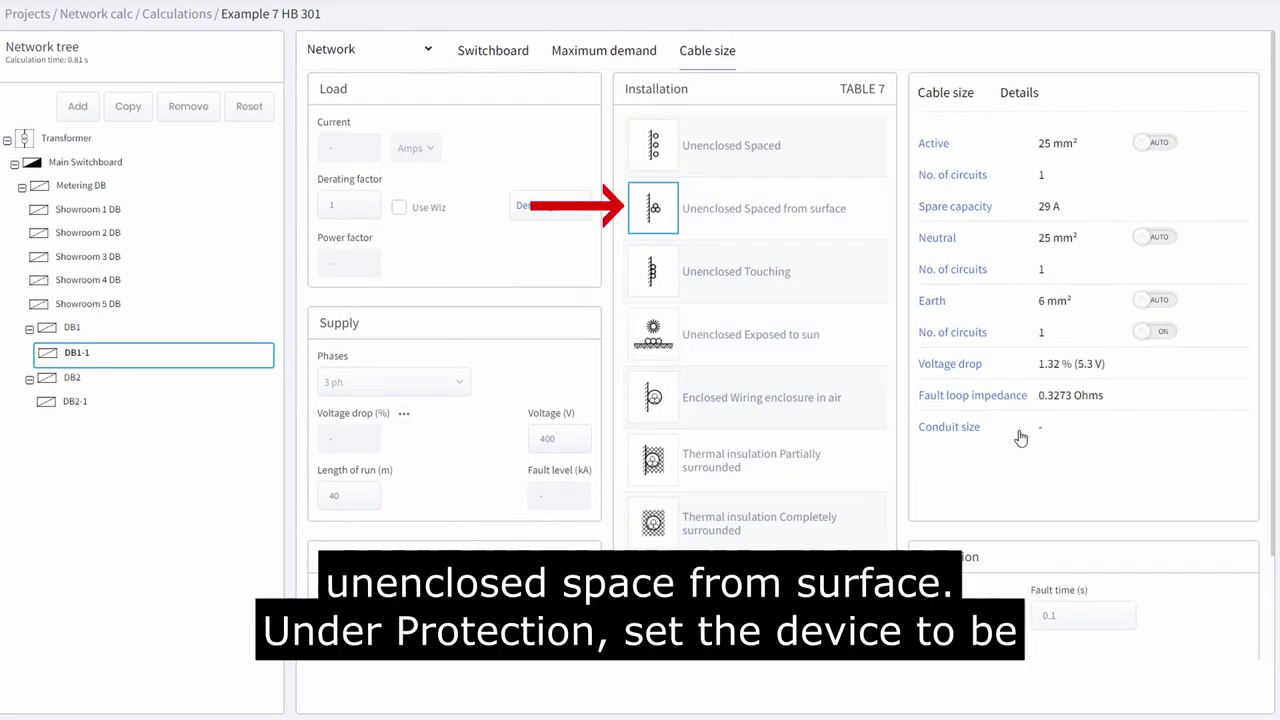
- Protect the DB1-1 cable with a 100 A MCCB, set its trip multiplier to 7.5, and review the cable size
{"action": "scroll", "coordinate": [1063, 452], "scroll_direction": "down", "scroll_amount": 3}
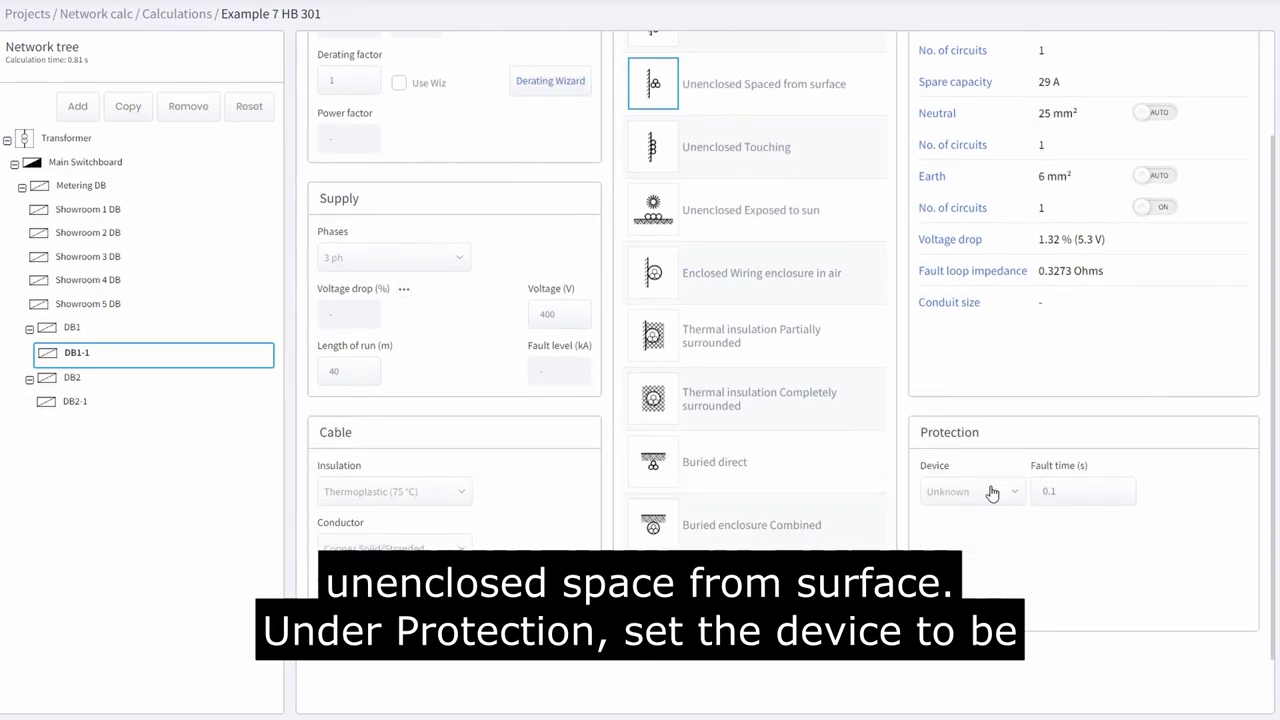
{"action": "left_click", "coordinate": [990, 490]}
{"action": "left_click", "coordinate": [985, 570]}
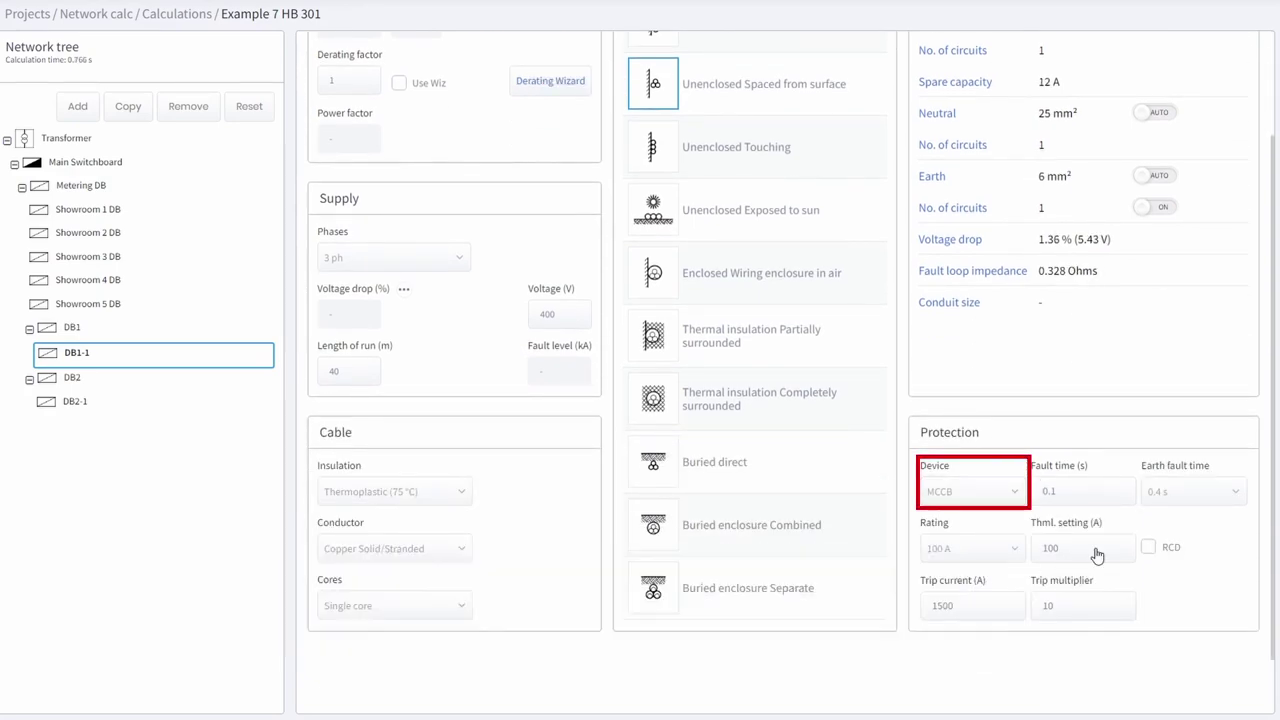
{"action": "left_click_drag", "start_coordinate": [1078, 605], "coordinate": [1030, 610]}
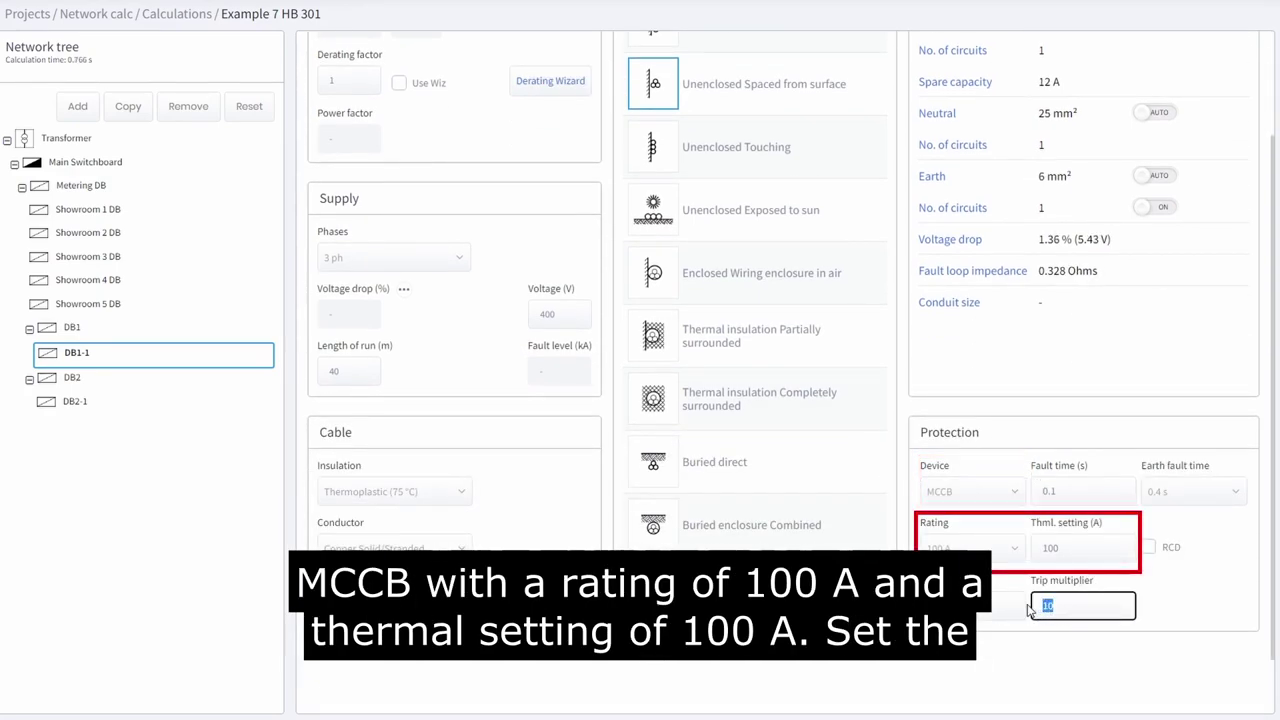
{"action": "type", "text": "7.5"}
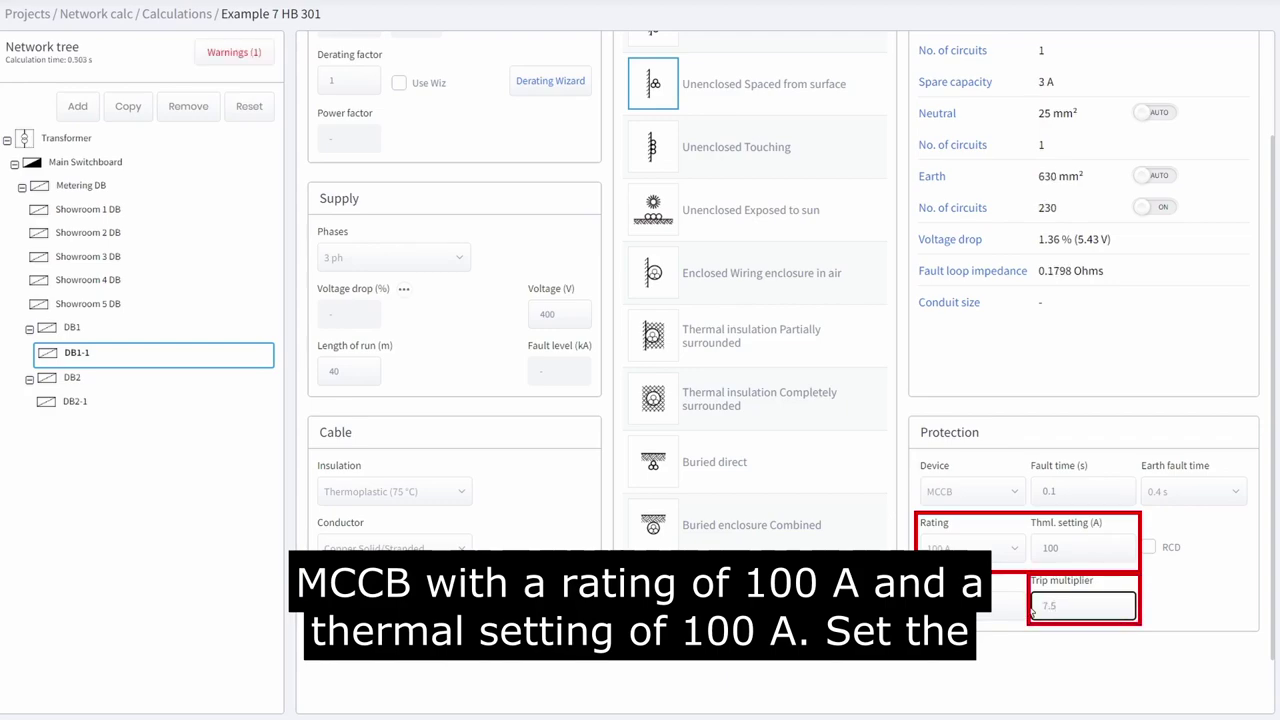
{"action": "left_click", "coordinate": [1183, 592]}
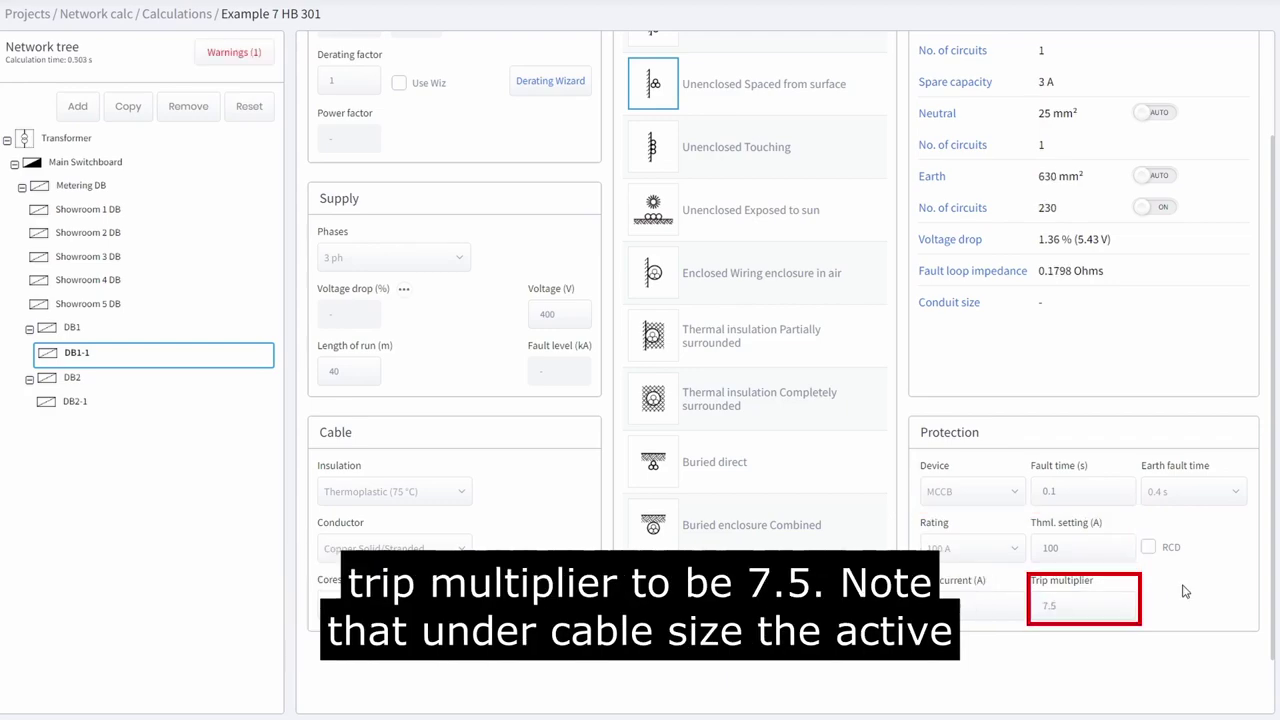
{"action": "scroll", "coordinate": [1183, 592], "scroll_direction": "up", "scroll_amount": 2}
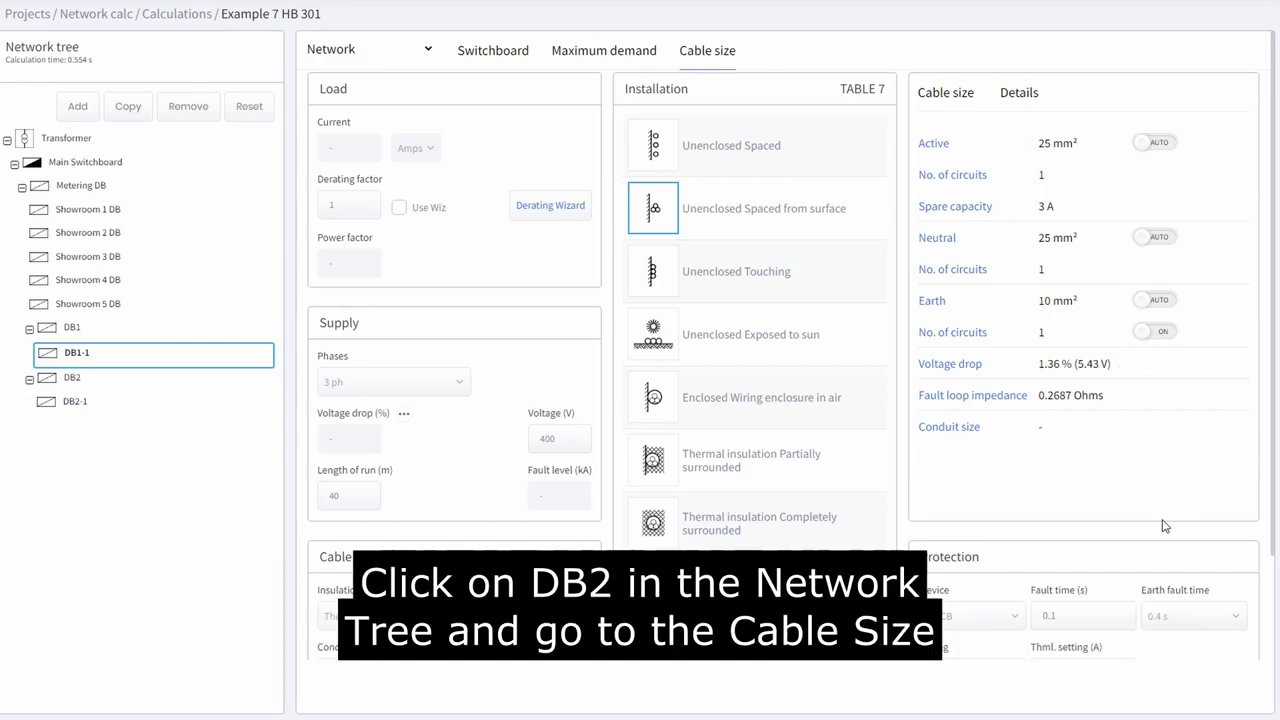
- Set the DB2 cable's length of run to 20 m and its installation to Buried enclosure Combined
{"action": "left_click", "coordinate": [75, 380]}
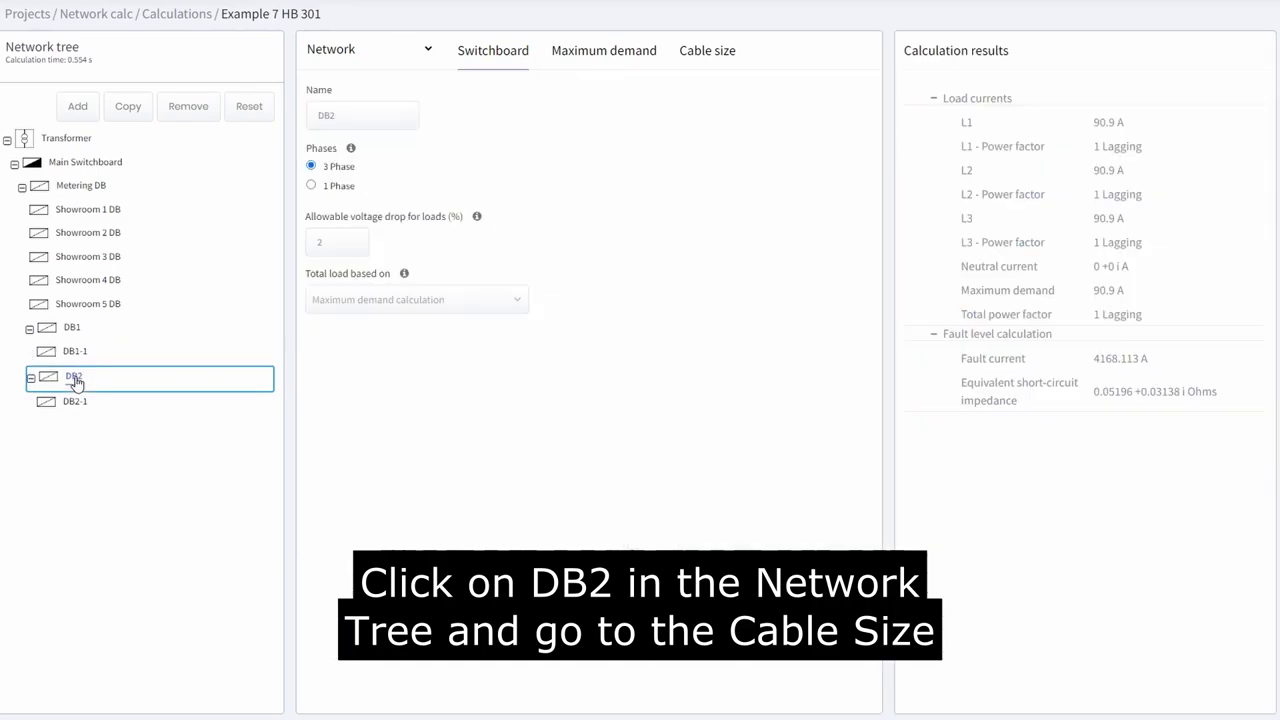
{"action": "left_click", "coordinate": [707, 52]}
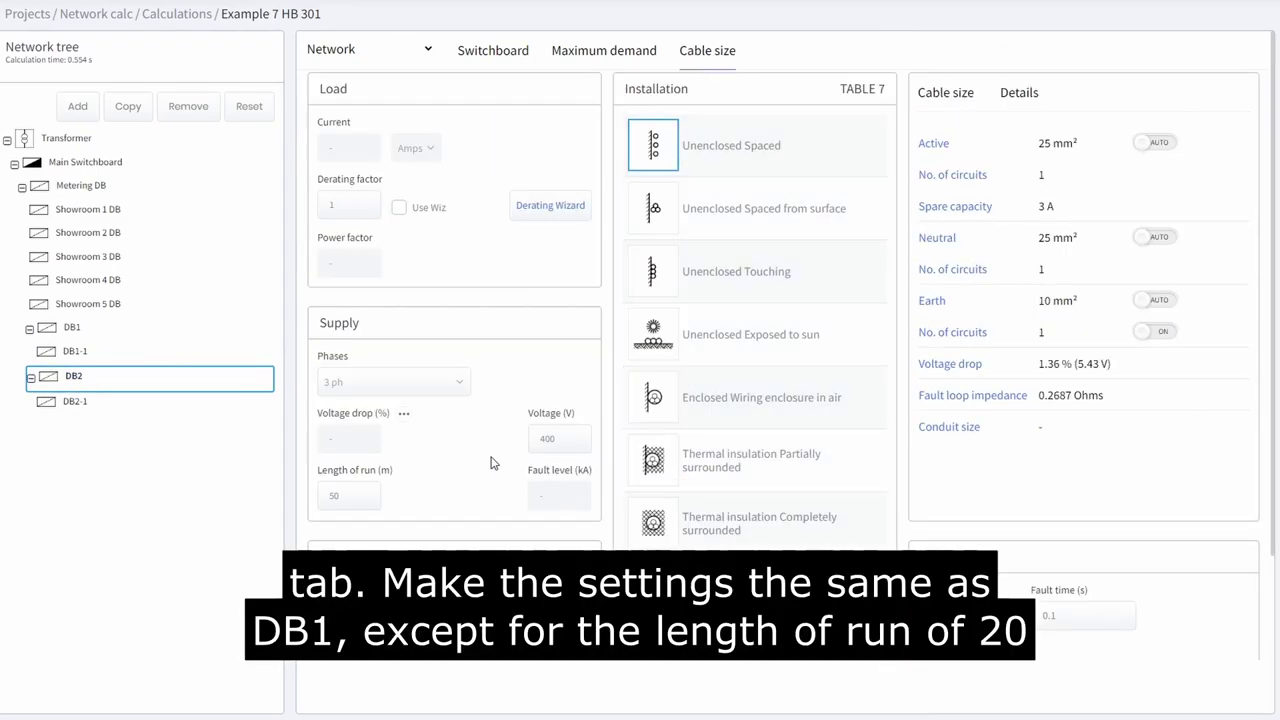
{"action": "scroll", "coordinate": [392, 404], "scroll_direction": "down", "scroll_amount": 2}
{"action": "double_click", "coordinate": [348, 371]}
{"action": "type", "text": "20"}
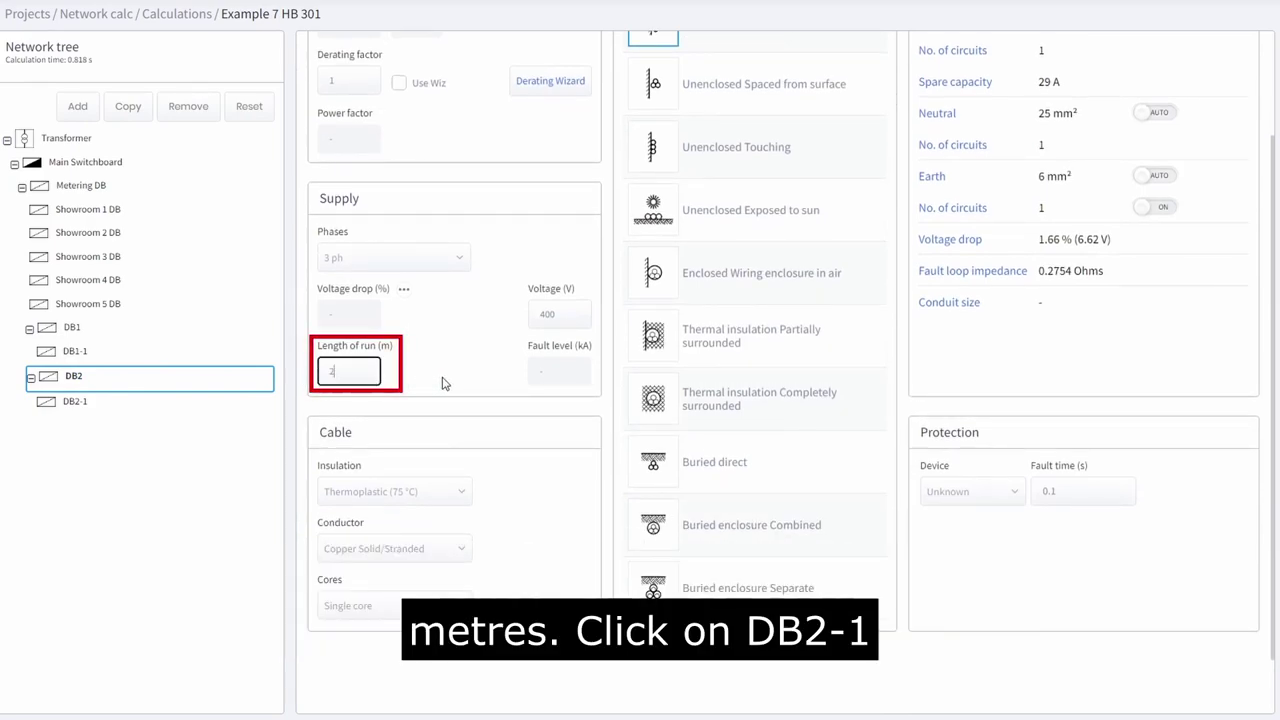
{"action": "left_click", "coordinate": [653, 524]}
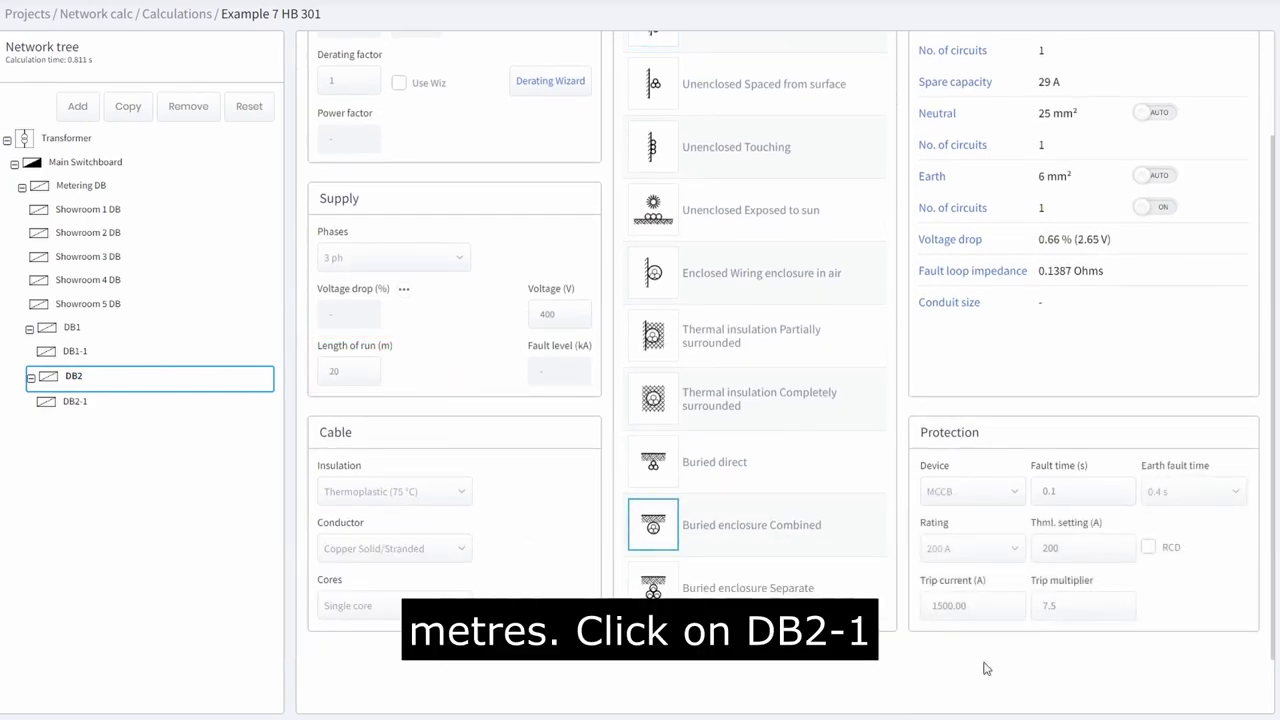
- For the DB2-1 supply cable, set the length of run to 40 m
{"action": "left_click", "coordinate": [82, 404]}
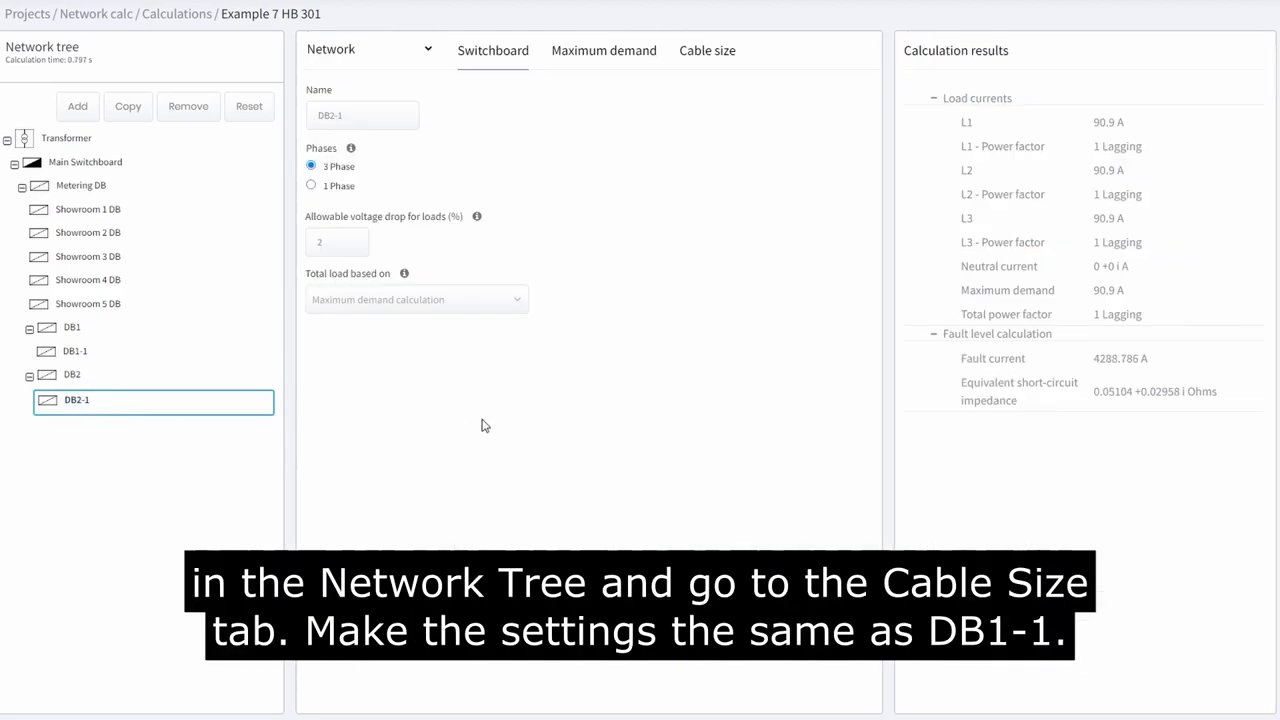
{"action": "left_click", "coordinate": [710, 52]}
{"action": "double_click", "coordinate": [340, 371]}
{"action": "type", "text": "40"}
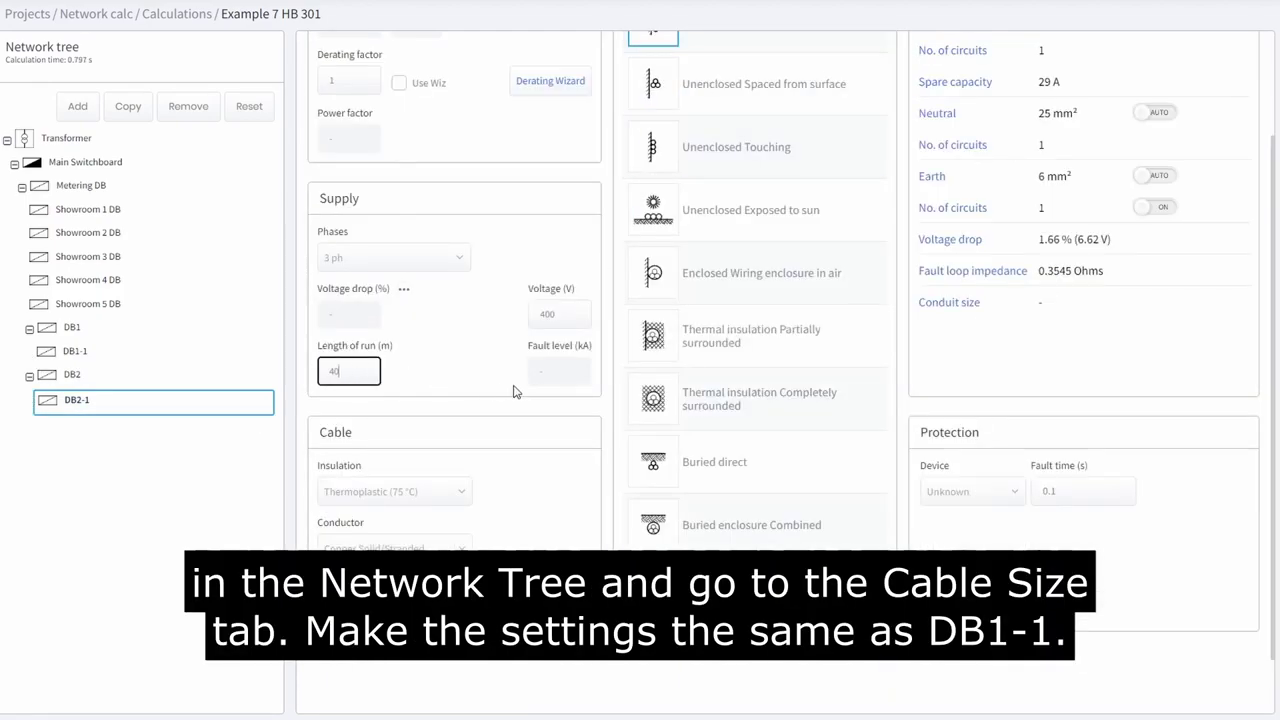
{"action": "left_click", "coordinate": [484, 382]}
- Set the DB2-1 cable's installation to Unenclosed Spaced from surface and its protection device to an MCCB rated 100 A
{"action": "left_click", "coordinate": [785, 92]}
{"action": "left_click", "coordinate": [966, 491]}
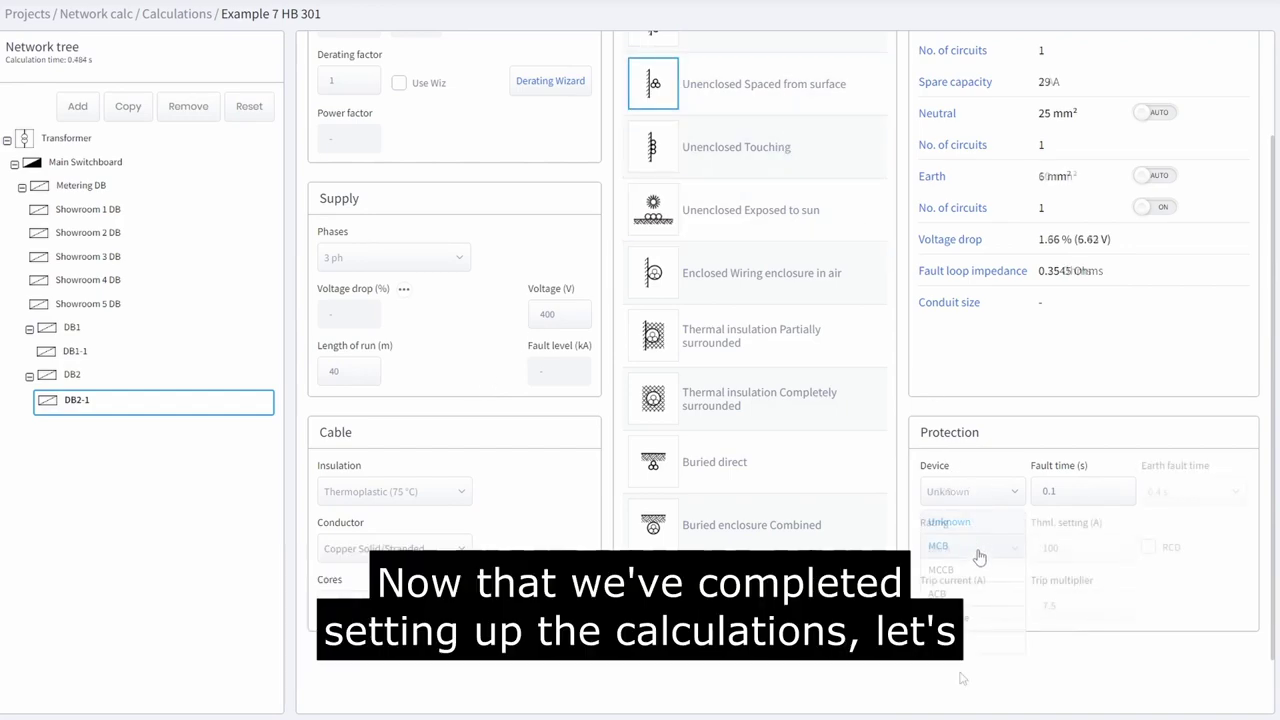
{"action": "left_click", "coordinate": [948, 566]}
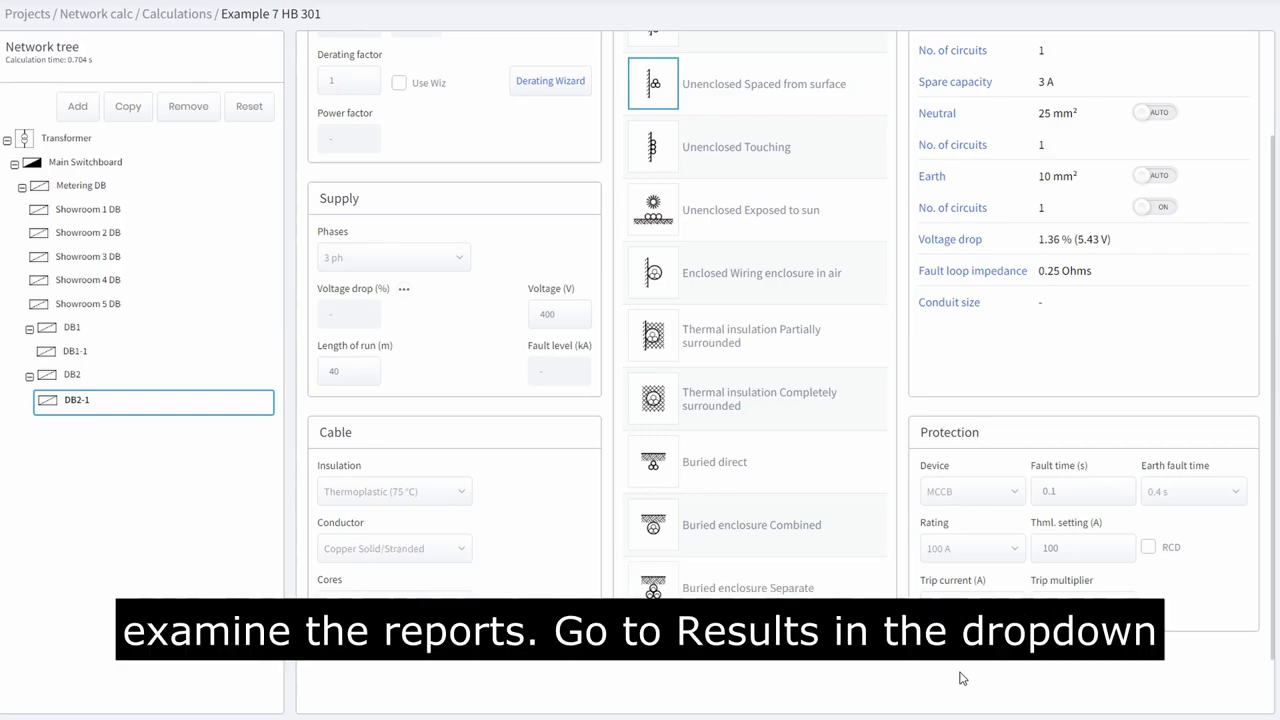
- Open the network's Results to view the Maximum demand at switchboards report
{"action": "scroll", "coordinate": [959, 678], "scroll_direction": "up", "scroll_amount": 10}
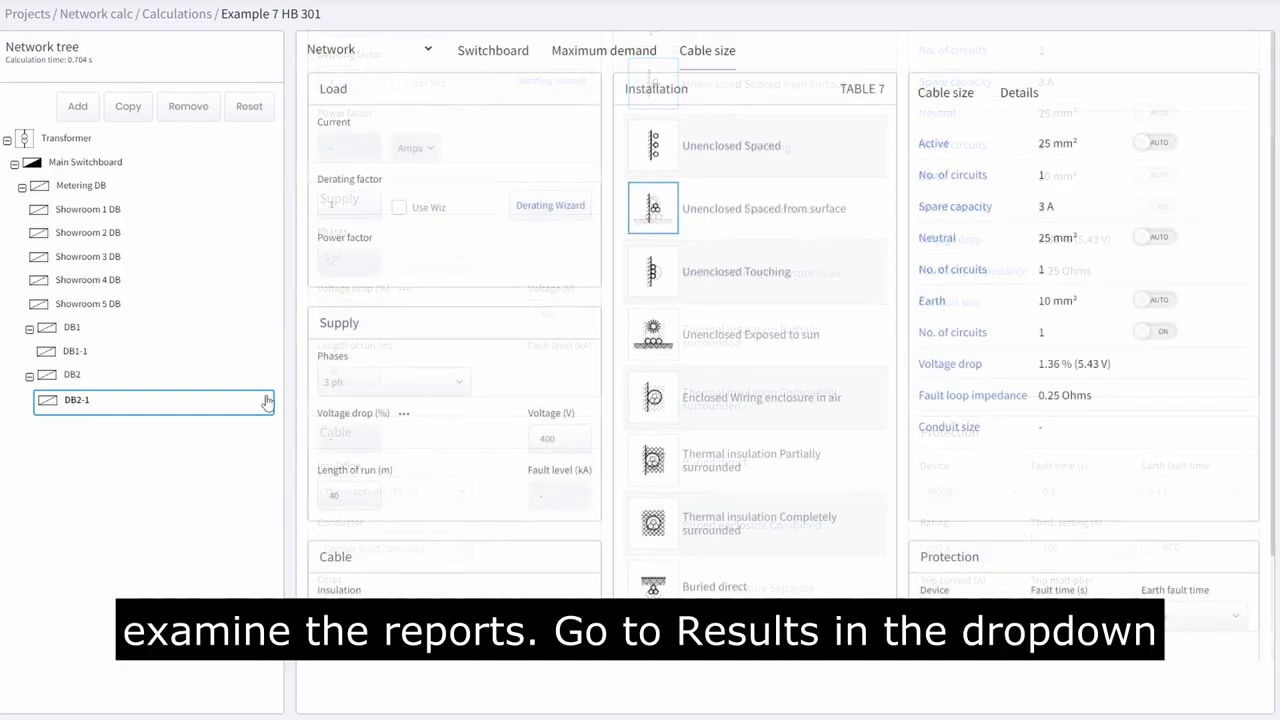
{"action": "left_click", "coordinate": [418, 50]}
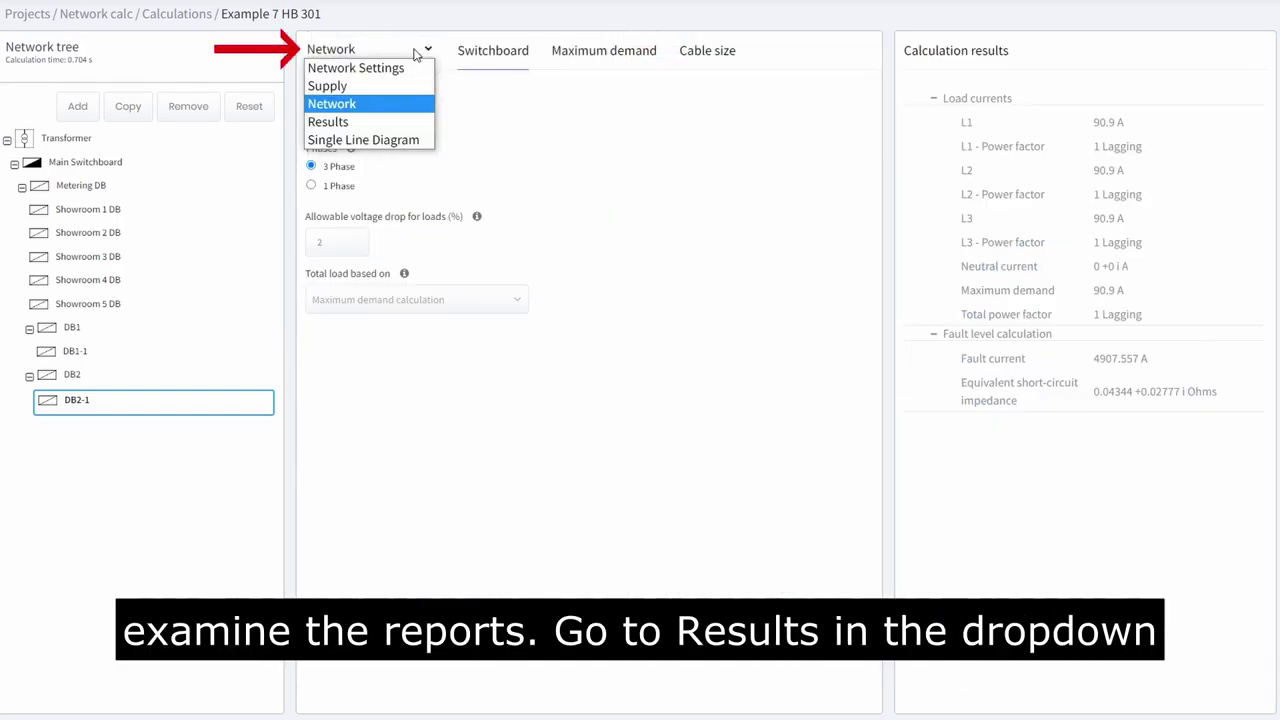
{"action": "left_click", "coordinate": [337, 124]}
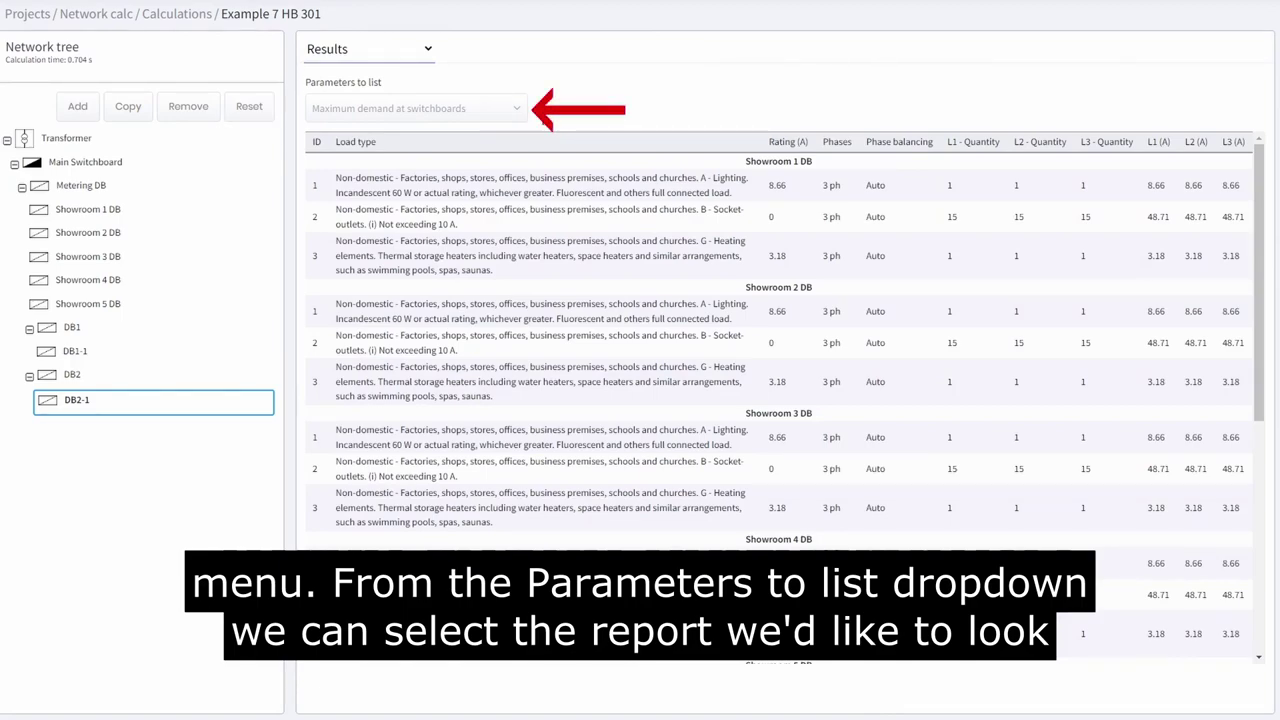
- List the Maximum demand at switchboards report and review its loads from Showroom 1 DB through DB2-1
{"action": "left_click", "coordinate": [491, 112]}
{"action": "mouse_move", "coordinate": [521, 150]}
{"action": "left_mouse_down"}
{"action": "mouse_move", "coordinate": [521, 208]}
{"action": "mouse_move", "coordinate": [522, 134]}
{"action": "left_mouse_up"}
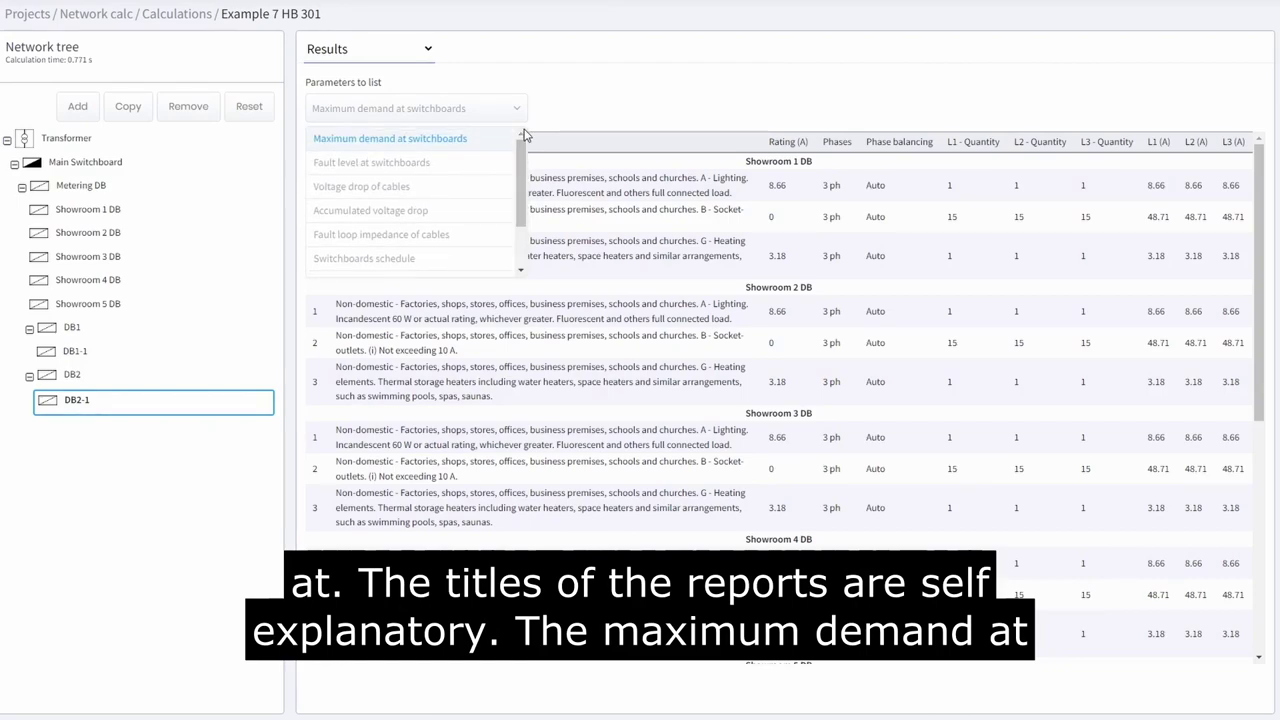
{"action": "left_click", "coordinate": [476, 138]}
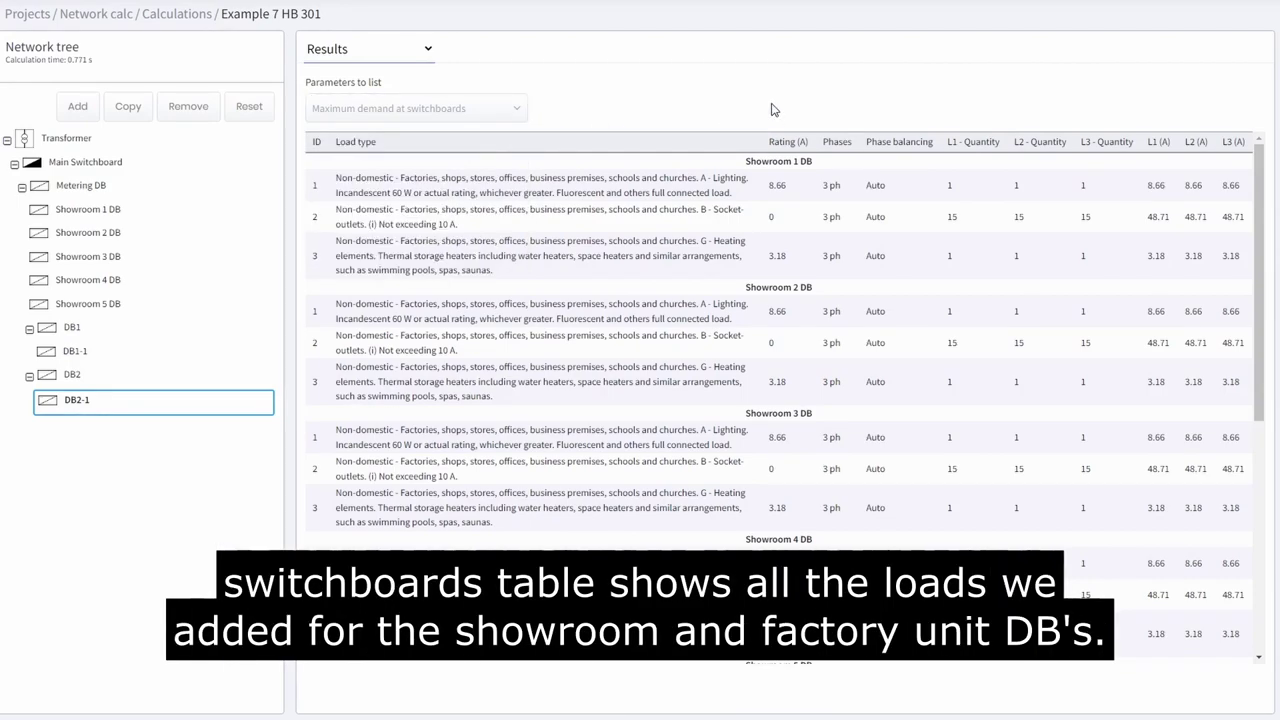
{"action": "left_click_drag", "start_coordinate": [1259, 180], "coordinate": [1253, 422]}
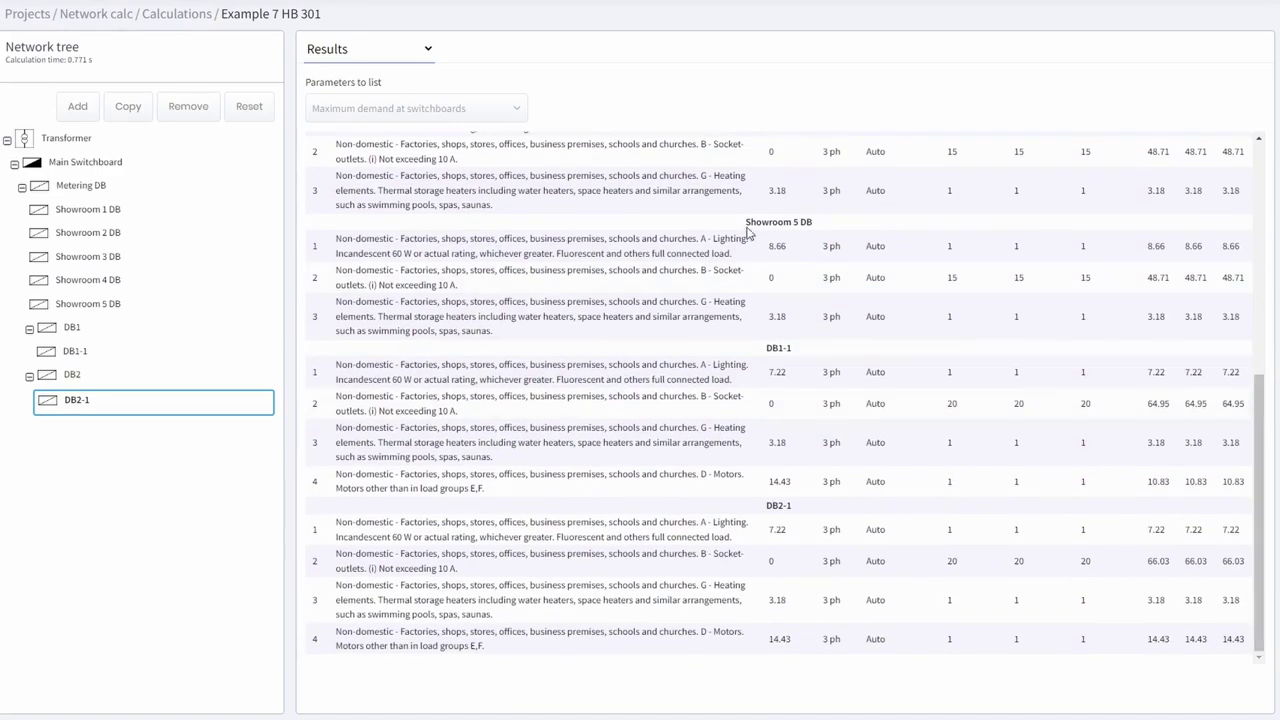
- View the Fault level at switchboards report, followed by the Voltage drop of cables report
{"action": "left_click", "coordinate": [446, 110]}
{"action": "left_click", "coordinate": [423, 164]}
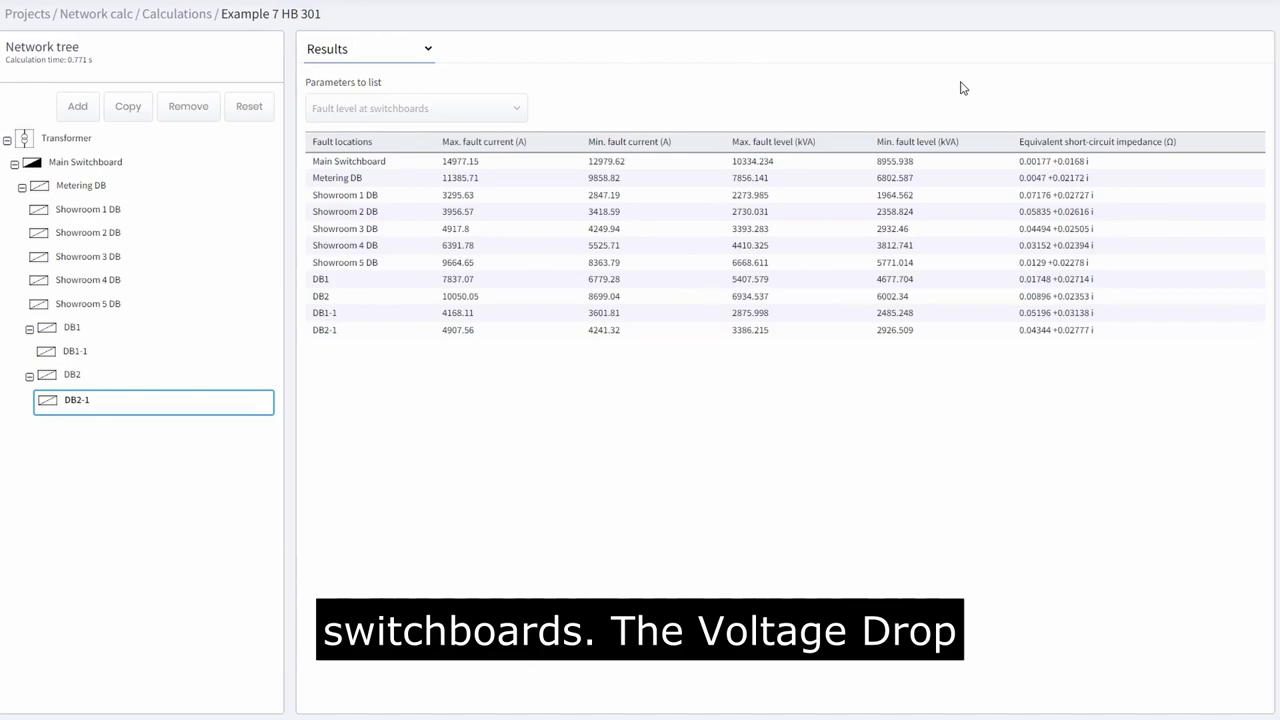
{"action": "left_click", "coordinate": [415, 108]}
{"action": "left_click", "coordinate": [405, 188]}
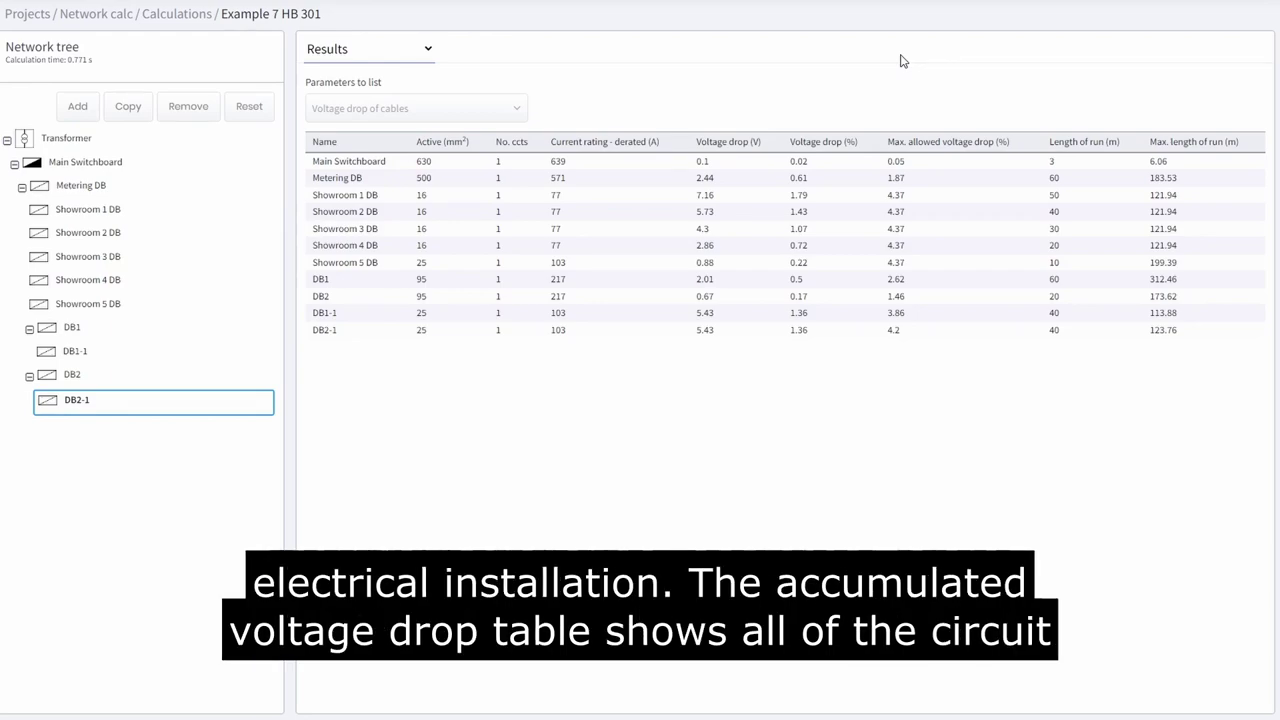
- View the Accumulated voltage drop report, followed by the Fault loop impedance of cables report
{"action": "left_click", "coordinate": [422, 110]}
{"action": "left_click", "coordinate": [402, 212]}
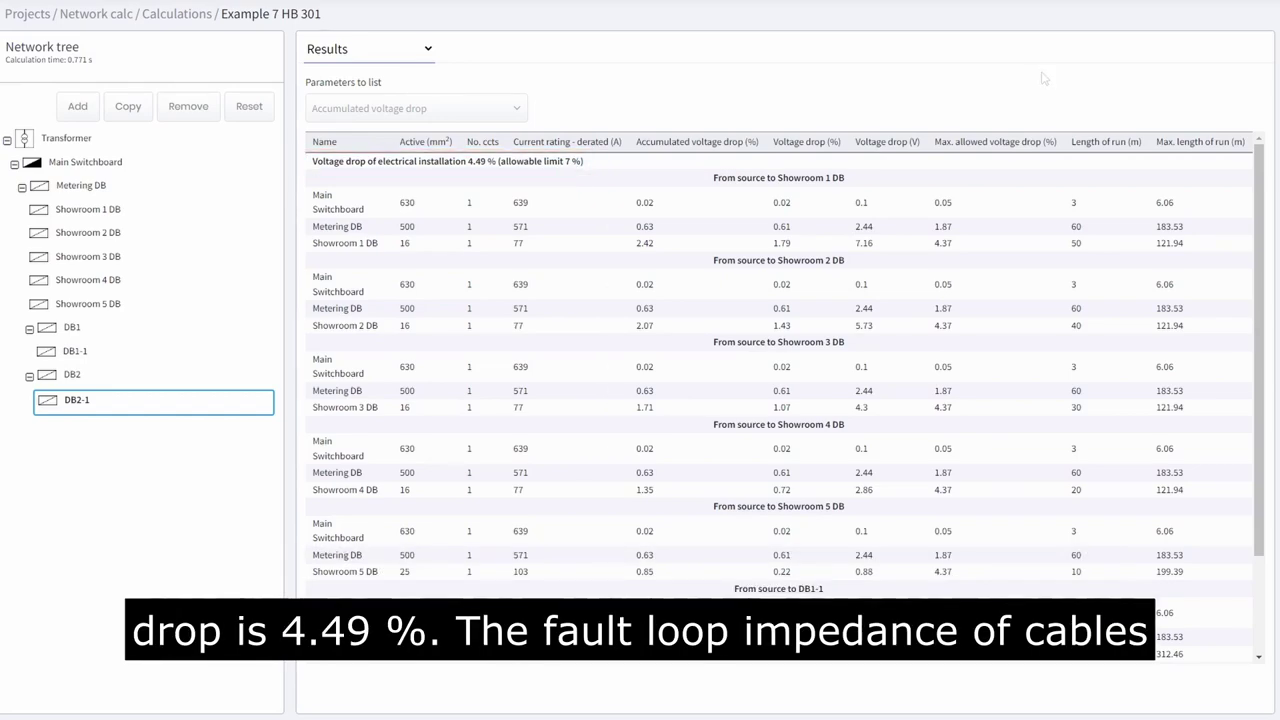
{"action": "left_click", "coordinate": [440, 108]}
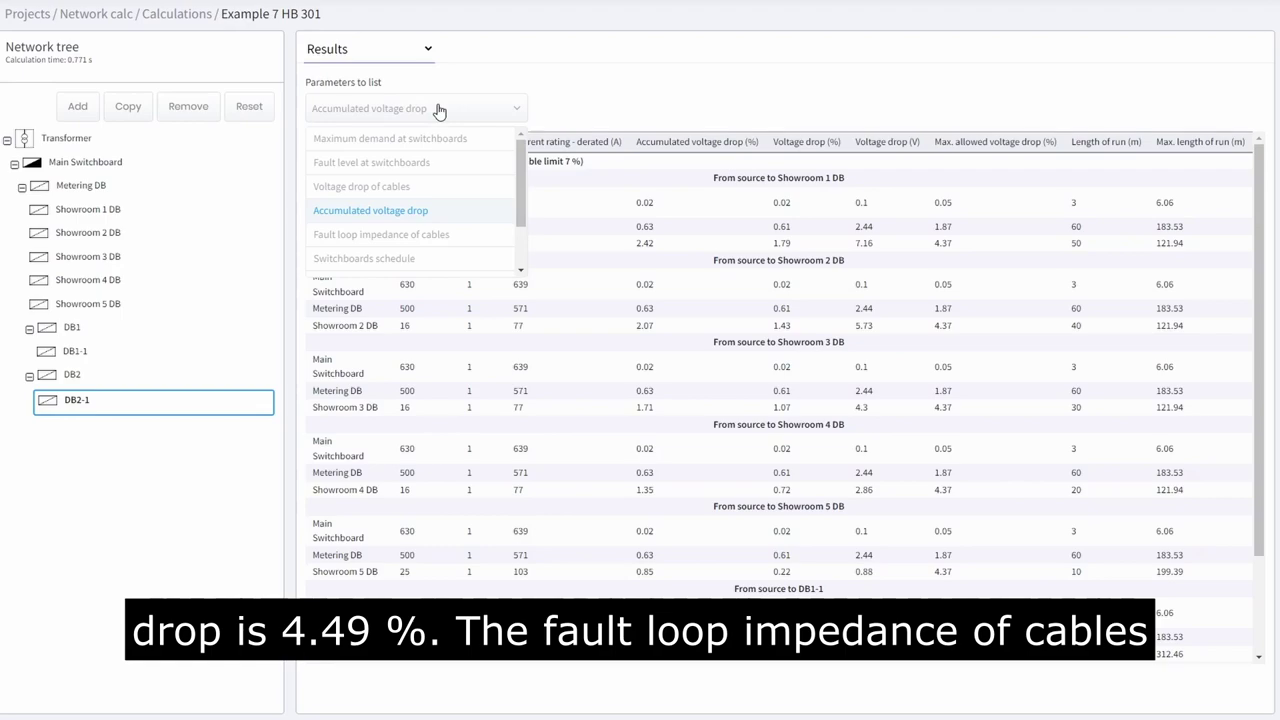
{"action": "left_click", "coordinate": [412, 232]}
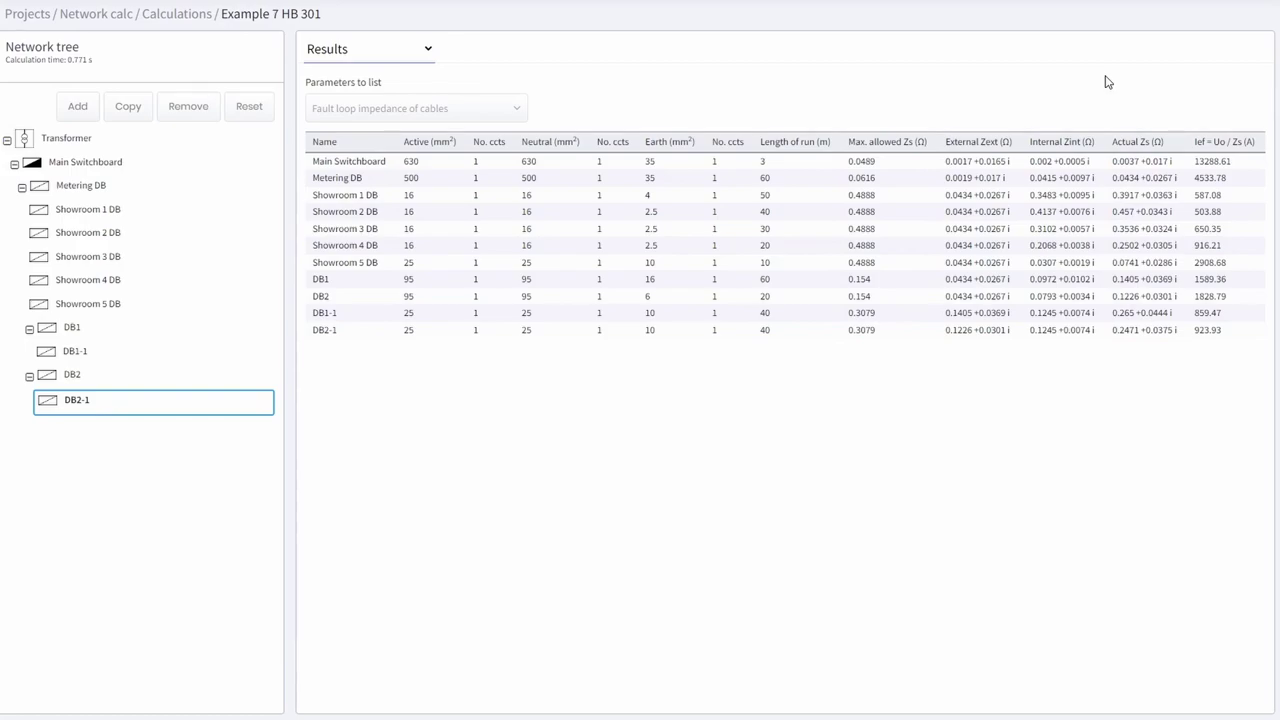
- View the Switchboards schedule and the Cables schedule, including the cable schedule's remaining columns
{"action": "left_click", "coordinate": [484, 112]}
{"action": "left_click", "coordinate": [410, 258]}
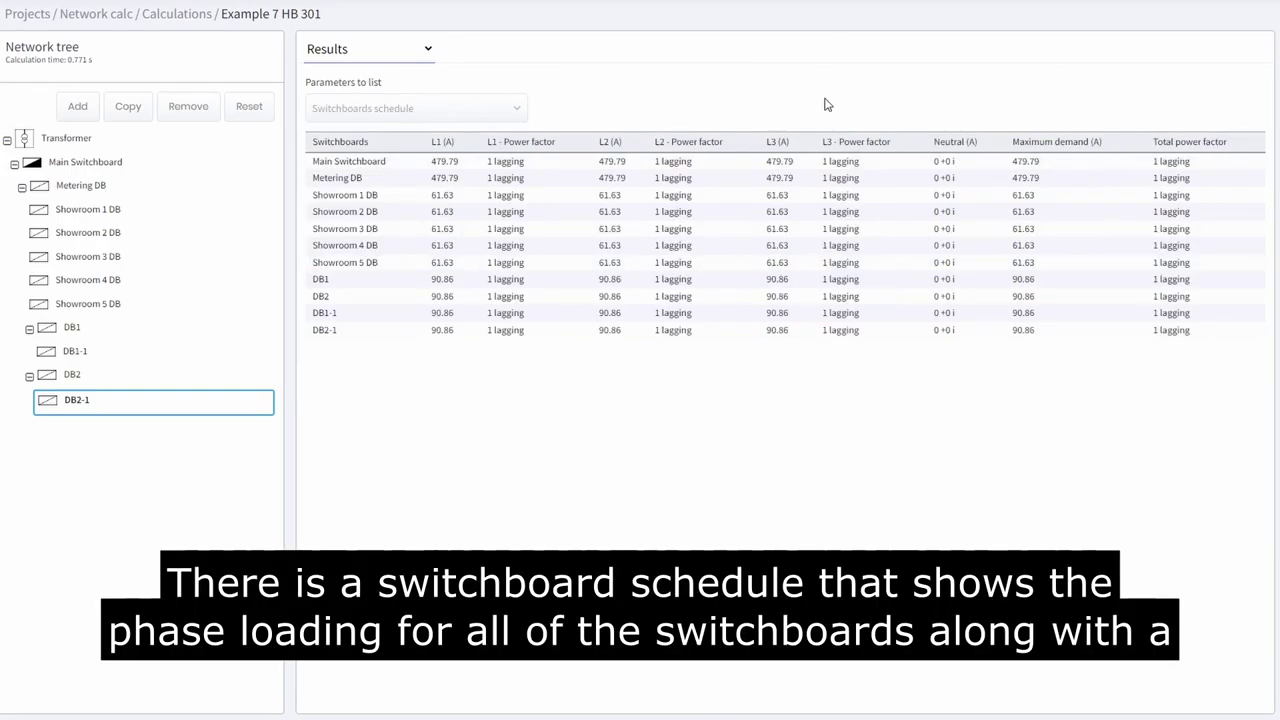
{"action": "left_click", "coordinate": [437, 112]}
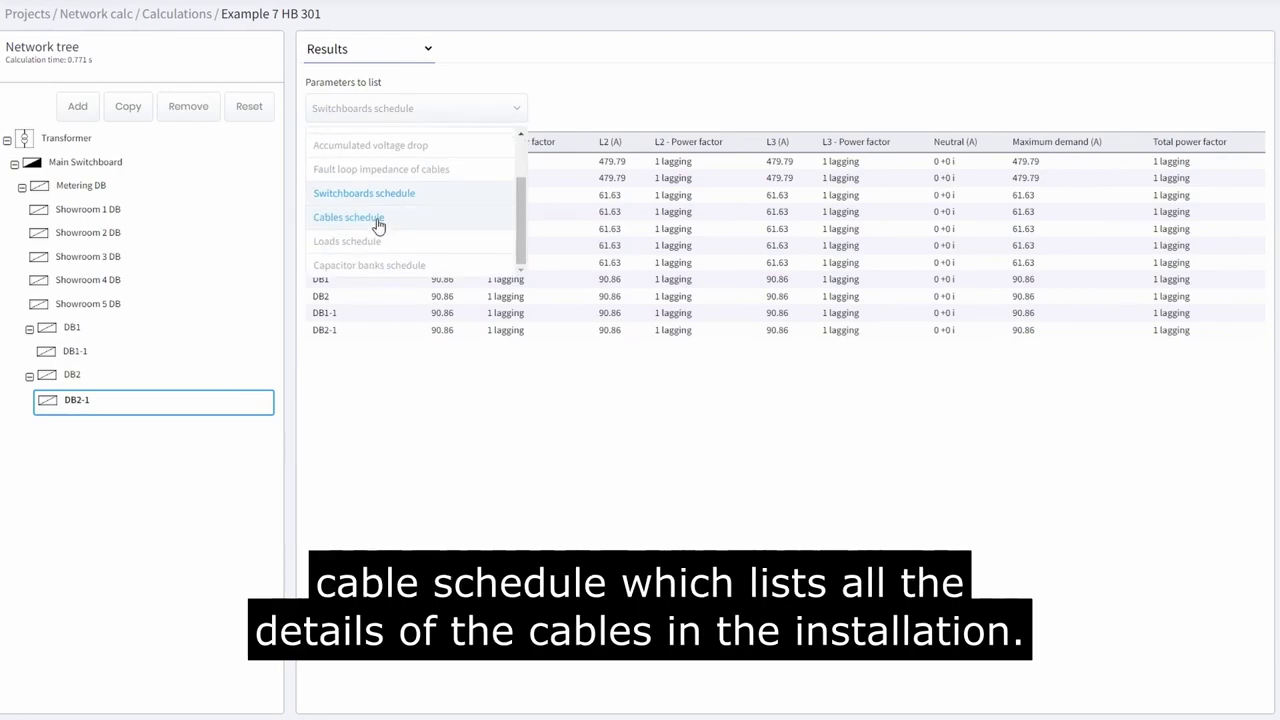
{"action": "left_click", "coordinate": [379, 222]}
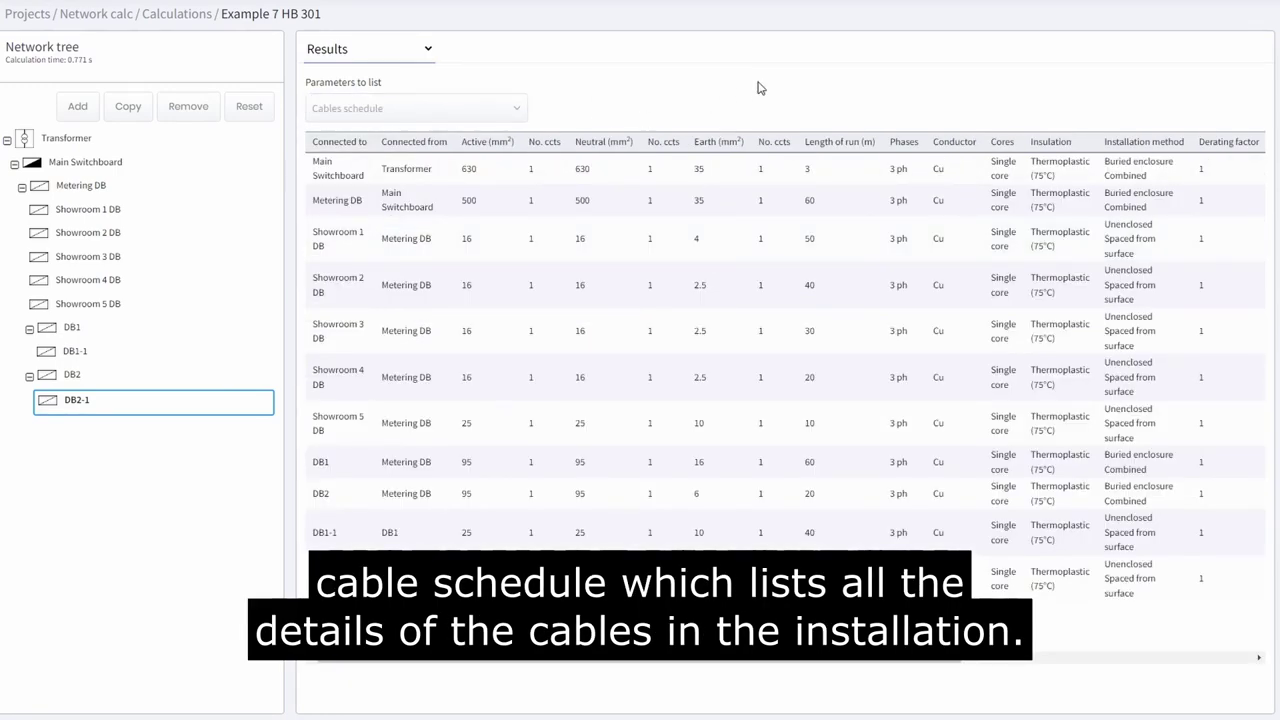
{"action": "left_click_drag", "start_coordinate": [440, 660], "coordinate": [714, 660]}
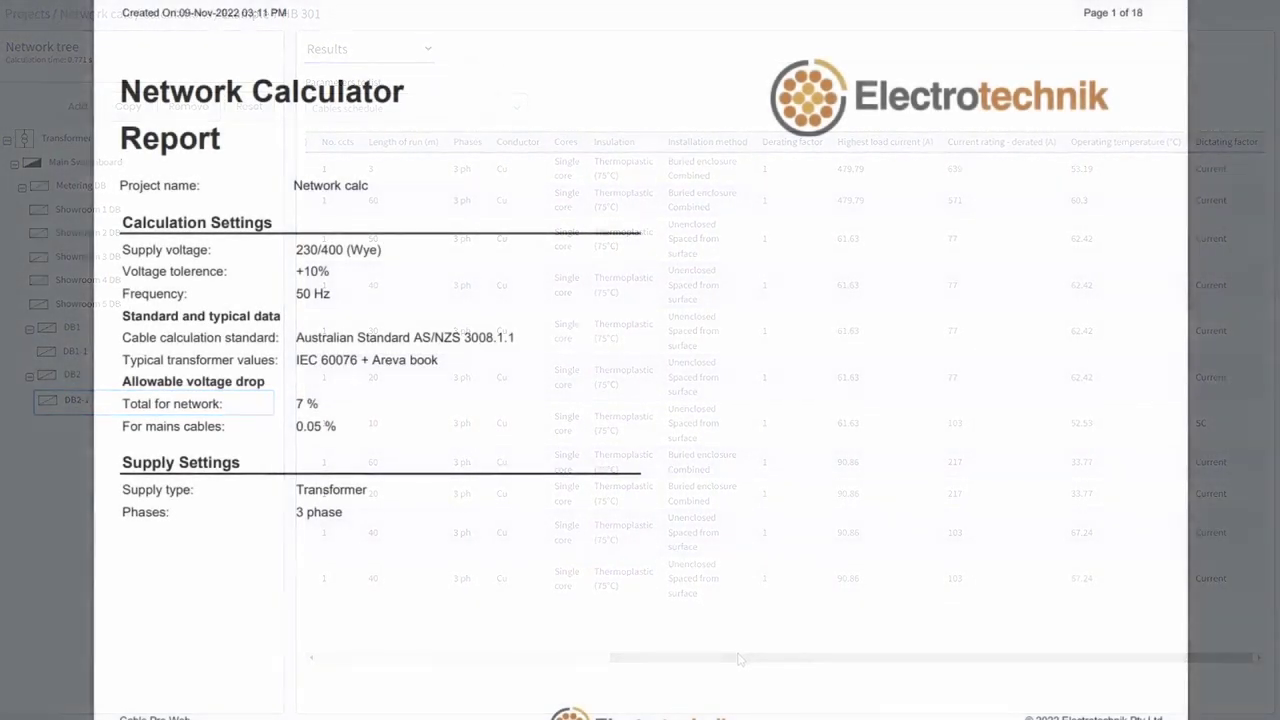
- Look through the exported PDF Network Calculator Report, including its single line diagram and maximum demand tables
{"action": "scroll", "coordinate": [640, 400], "scroll_direction": "down", "scroll_amount": 10}
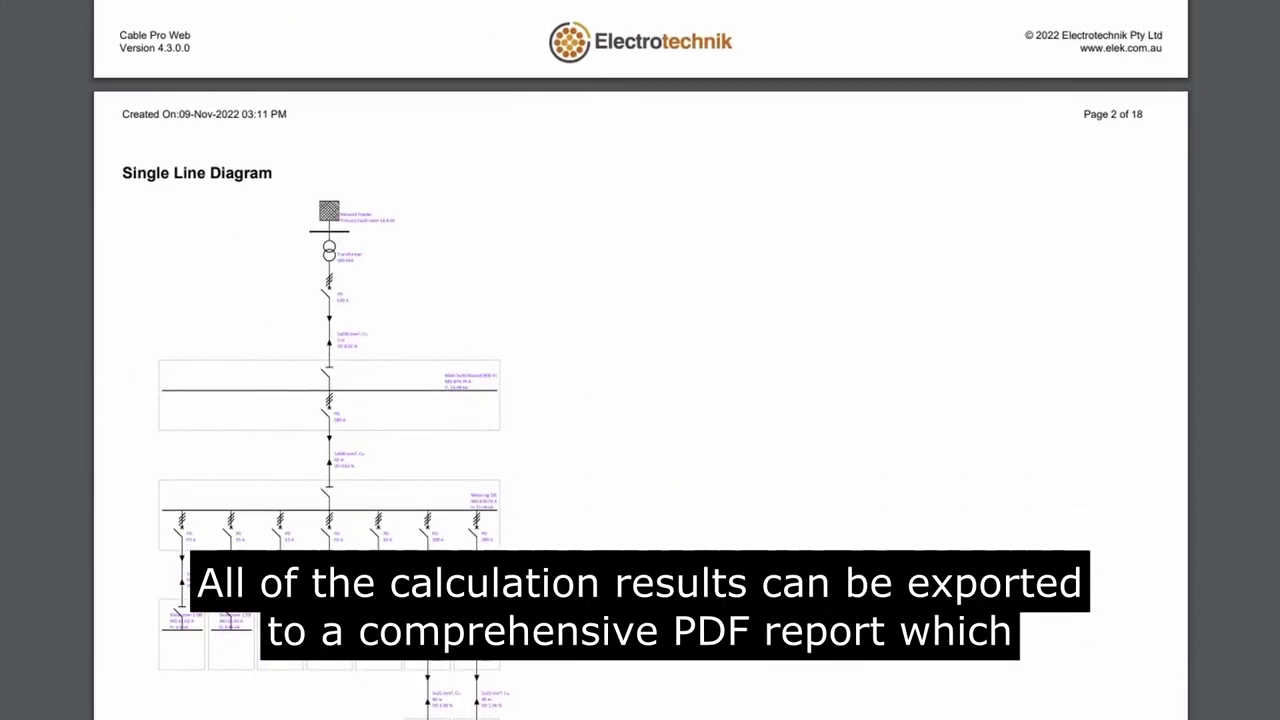
{"action": "scroll", "coordinate": [640, 400], "scroll_direction": "down", "scroll_amount": 10}
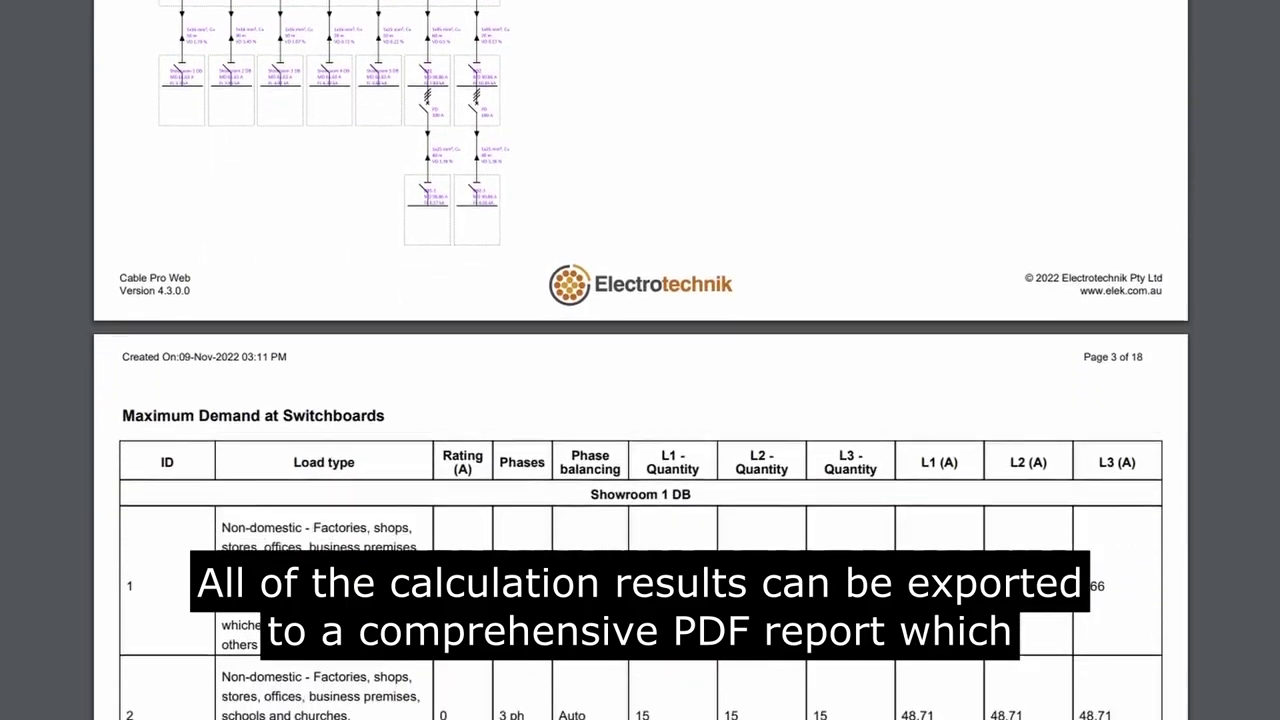
{"action": "scroll", "coordinate": [640, 400], "scroll_direction": "down", "scroll_amount": 15}
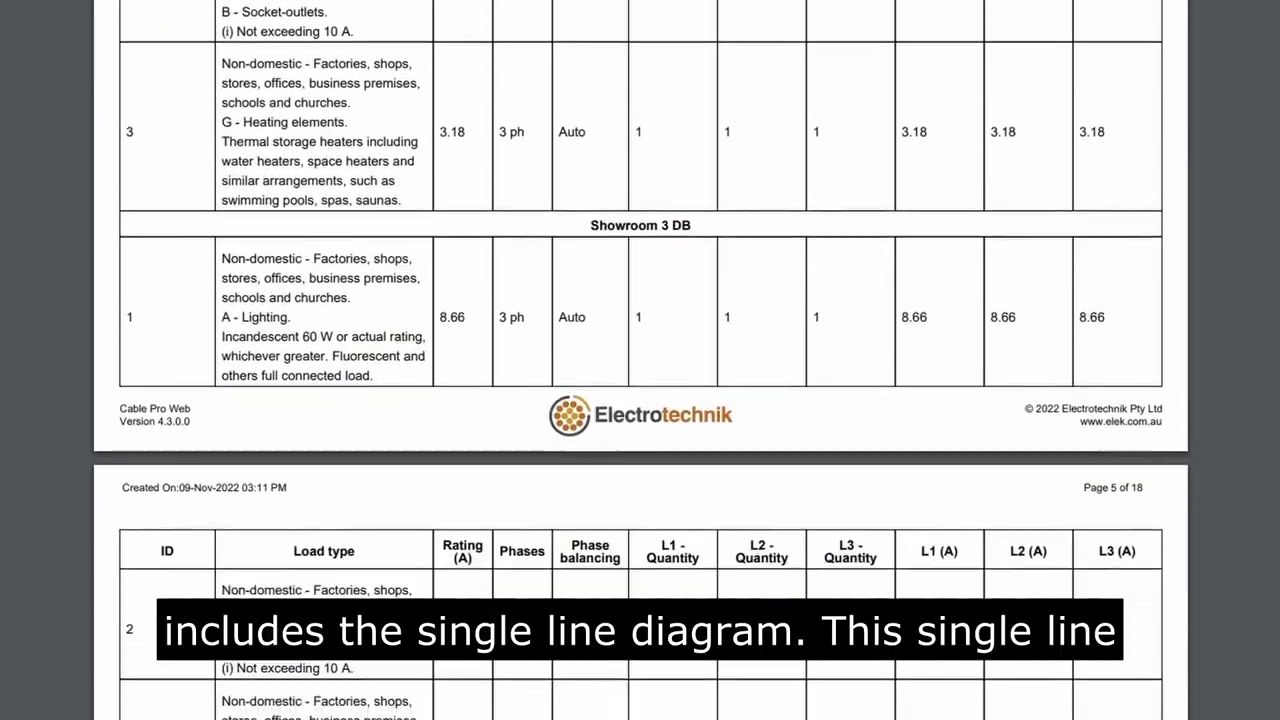
{"action": "scroll", "coordinate": [640, 360], "scroll_direction": "down", "scroll_amount": 20}
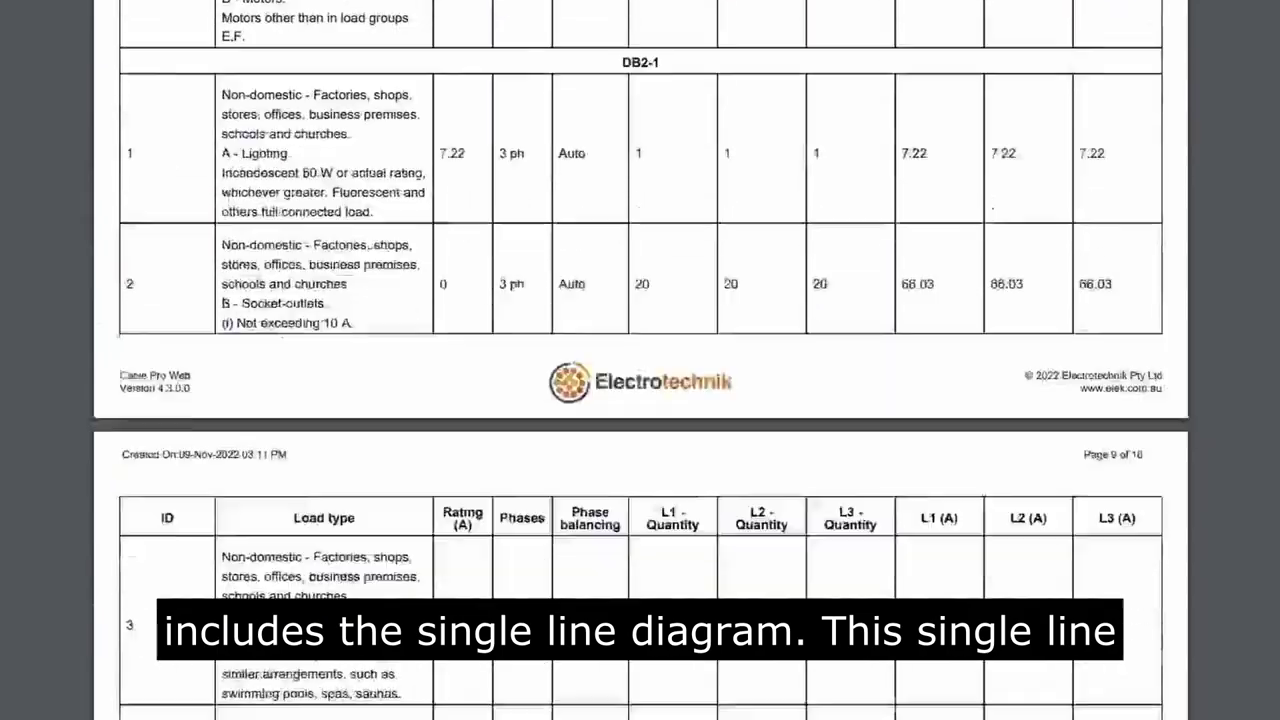
{"action": "scroll", "coordinate": [640, 360], "scroll_direction": "down", "scroll_amount": 20}
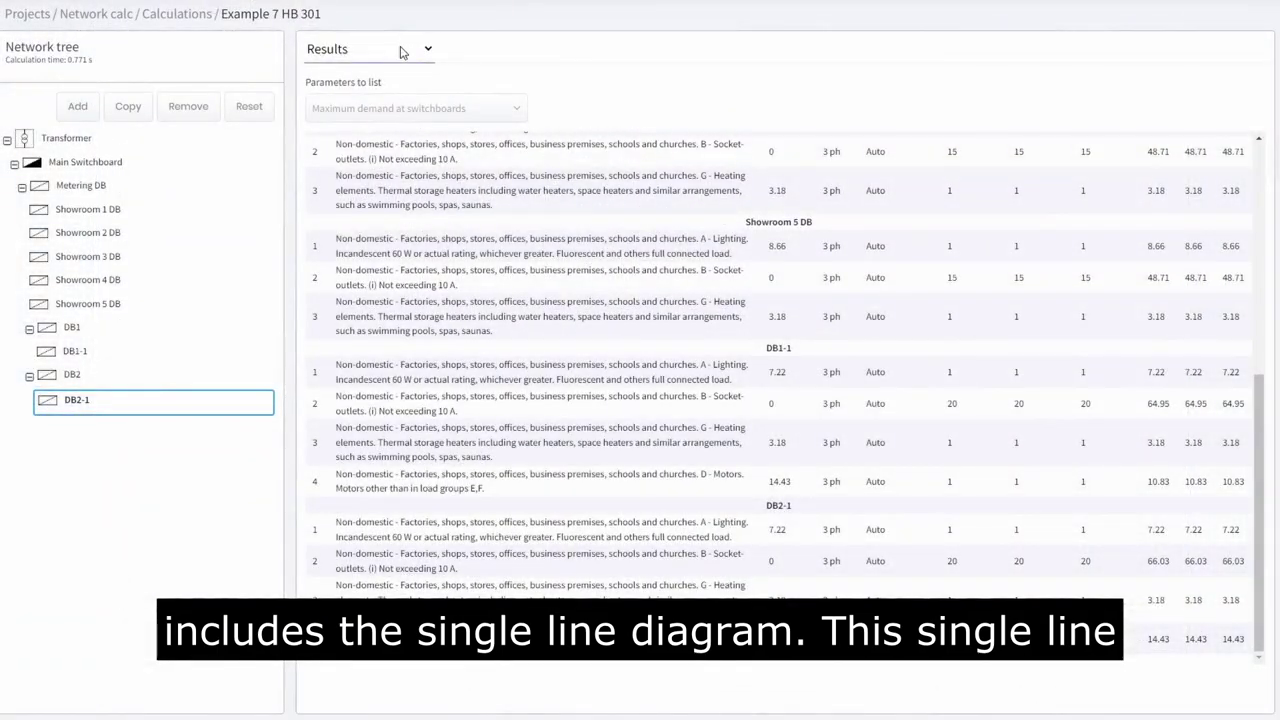
- Switch the network from the Results to its Single Line Diagram
{"action": "left_click", "coordinate": [400, 52]}
{"action": "left_click", "coordinate": [325, 134]}
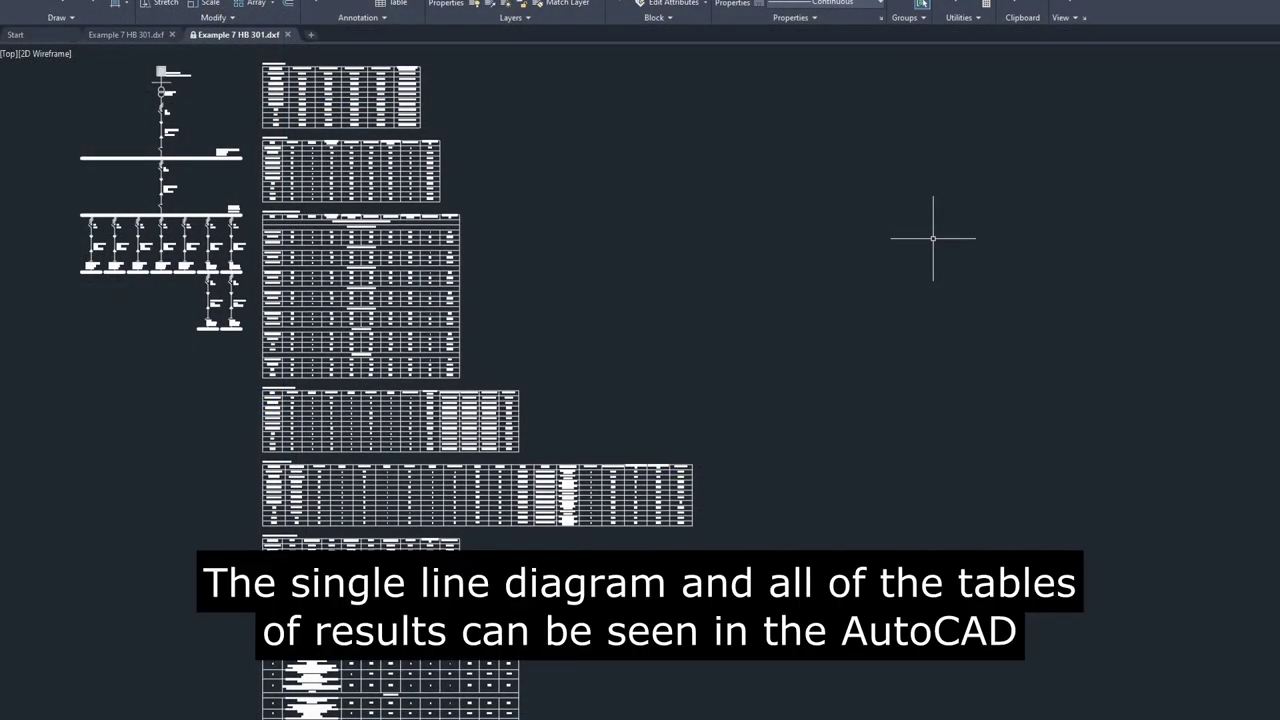
- In AutoCAD, examine the single line diagram around the Metering DB in the Example 7 HB 301.dxf drawing
{"action": "left_click", "coordinate": [58, 180]}
{"action": "key", "text": "Escape"}
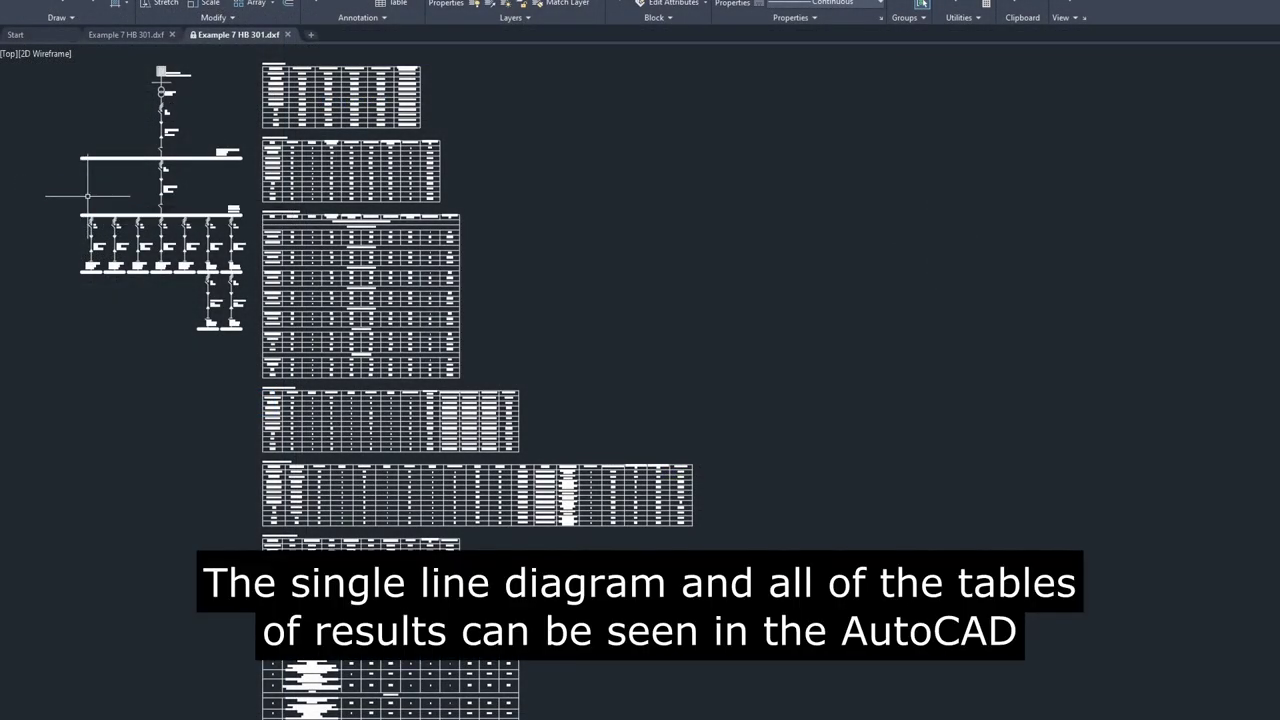
{"action": "scroll", "coordinate": [100, 190], "scroll_direction": "up", "scroll_amount": 6}
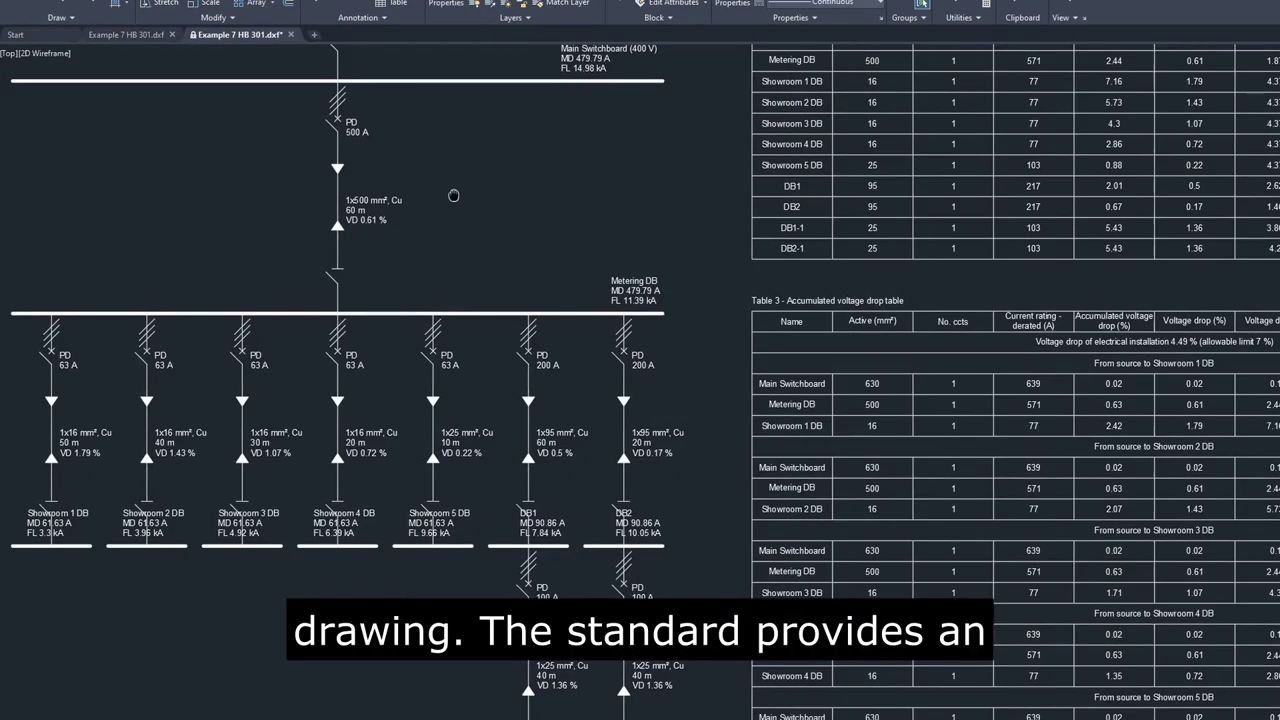
{"action": "left_click_drag", "start_coordinate": [451, 200], "coordinate": [734, 137]}
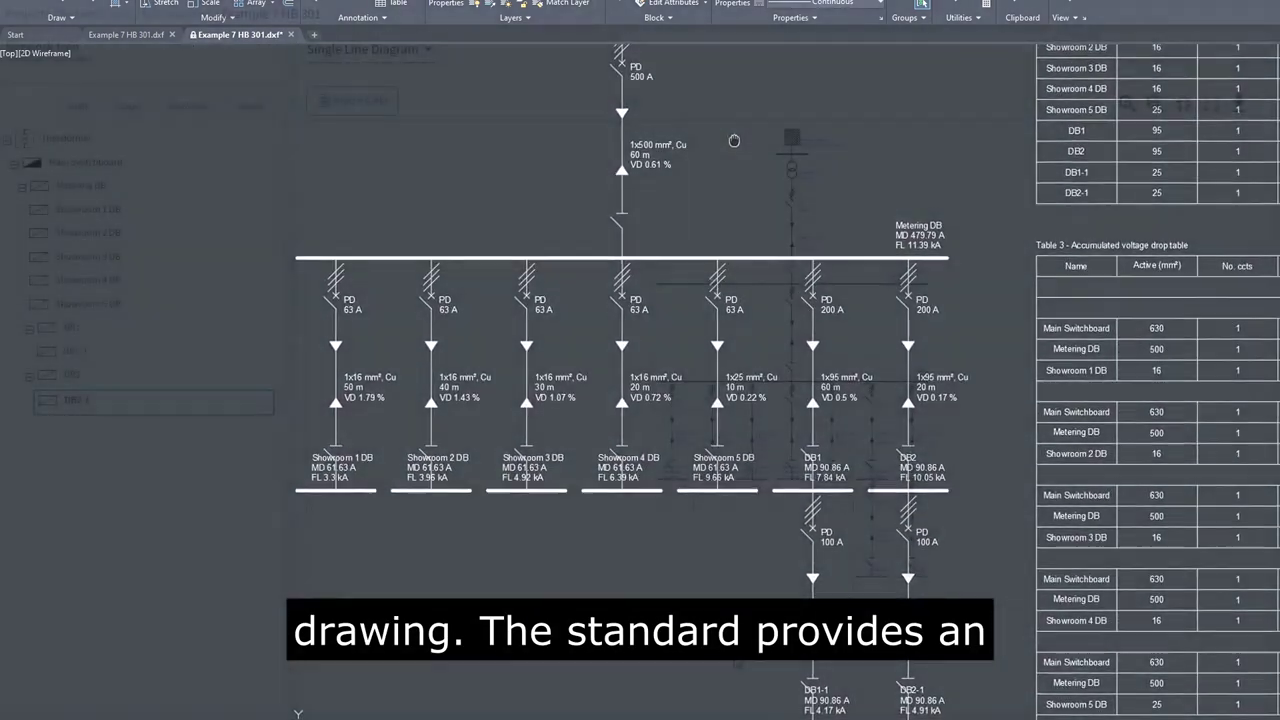